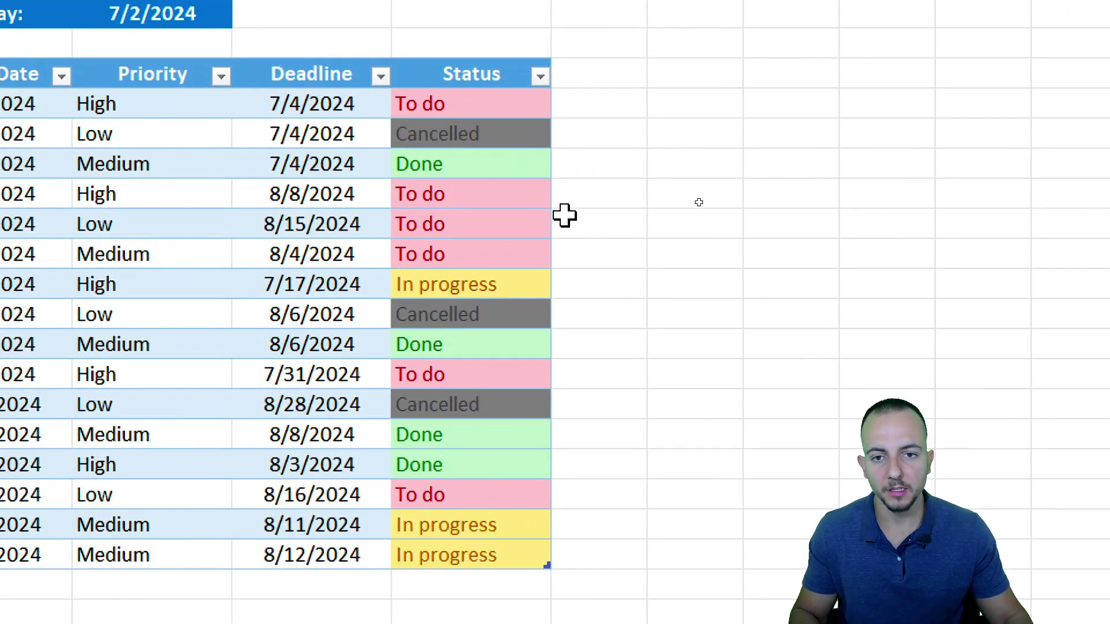
Step: Switch the high-priority 8/8/2024 task's status through Done, In progress and Cancelled, and return it to To do
{"action": "left_click", "coordinate": [525, 194]}
{"action": "left_click", "coordinate": [561, 197]}
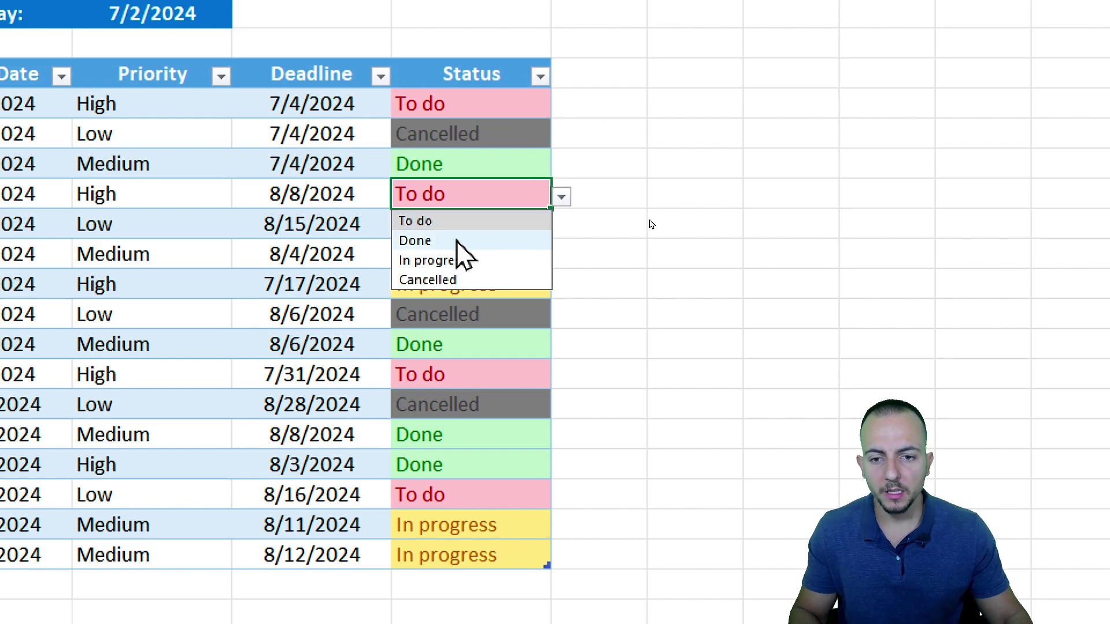
{"action": "key", "text": "Escape"}
{"action": "left_click", "coordinate": [561, 197]}
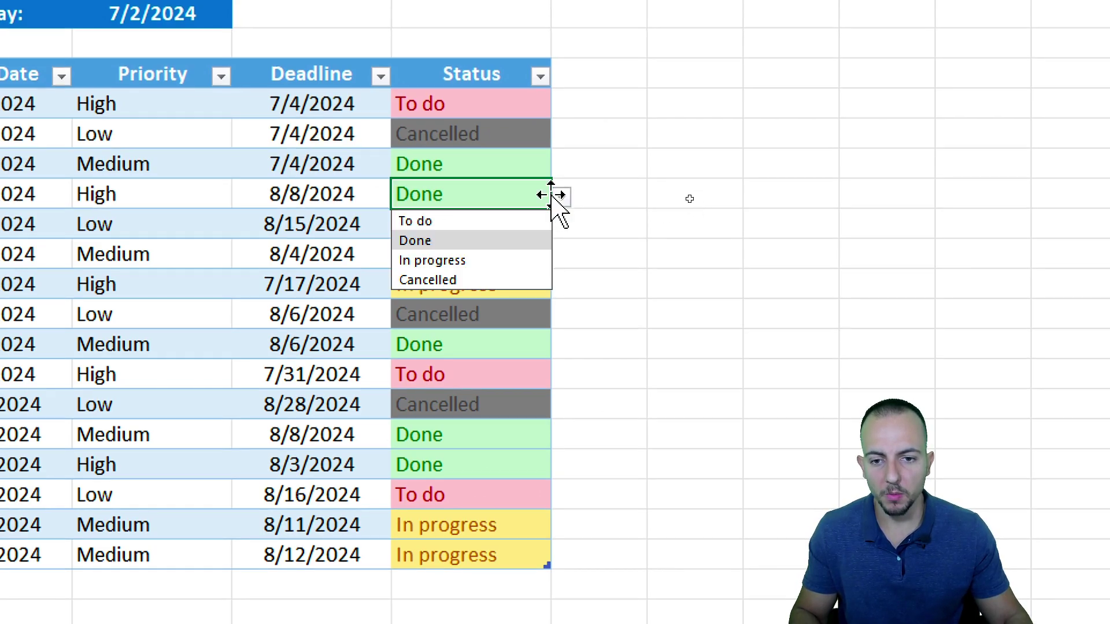
{"action": "left_click", "coordinate": [451, 260]}
{"action": "left_click", "coordinate": [562, 197]}
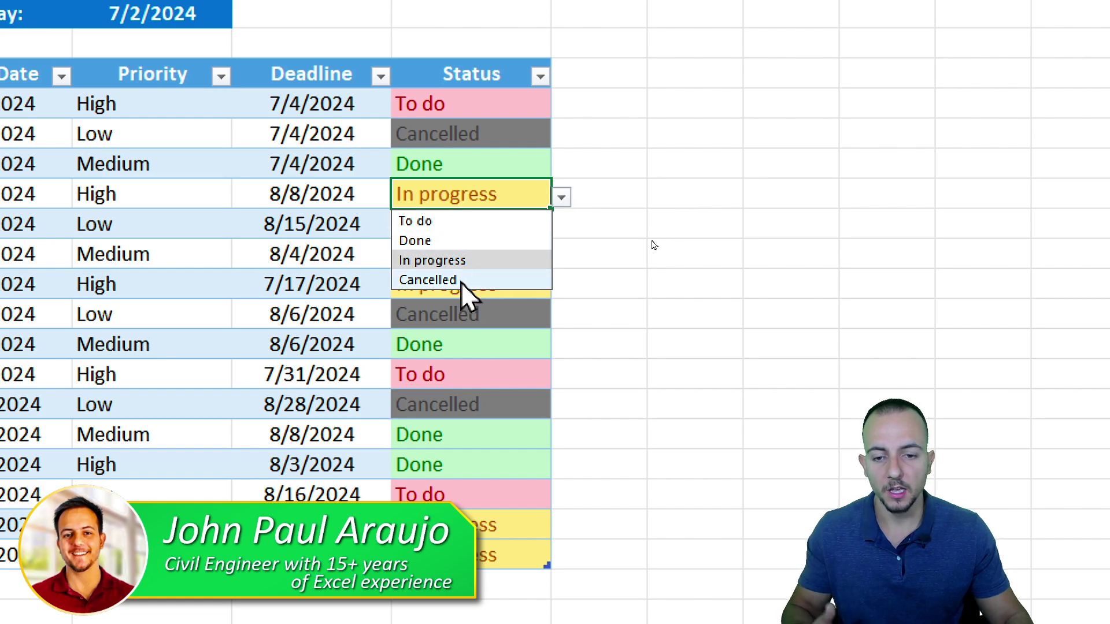
{"action": "left_click", "coordinate": [460, 281]}
{"action": "left_click", "coordinate": [561, 198]}
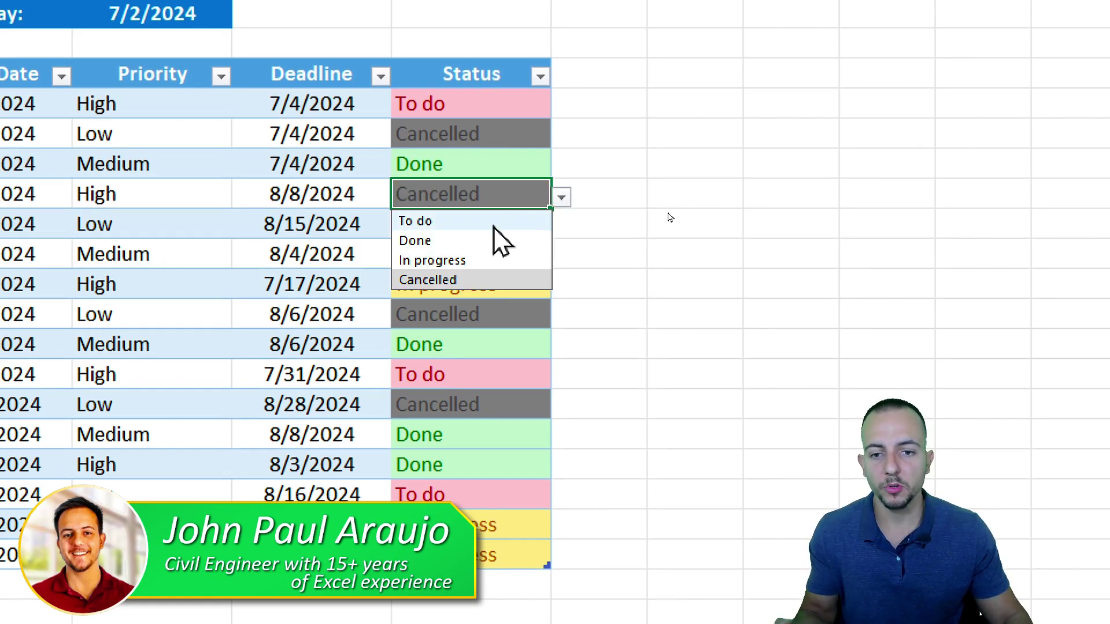
{"action": "left_click", "coordinate": [494, 224]}
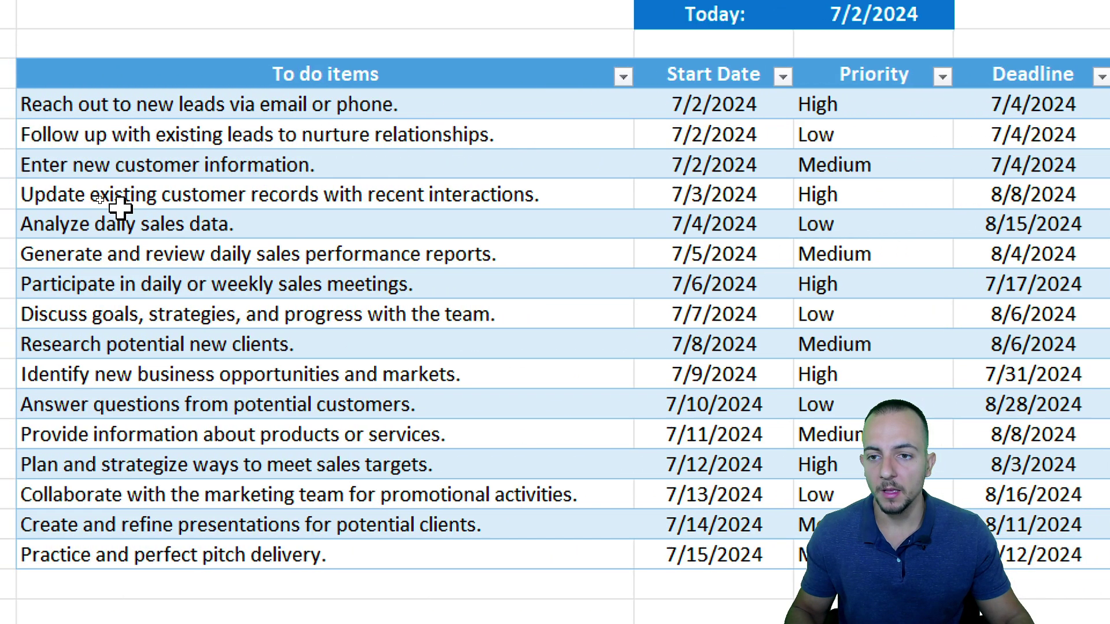
Step: Examine the task table's to-do items, priority options, deadlines and color-coded statuses
{"action": "left_click_drag", "start_coordinate": [301, 72], "coordinate": [455, 495]}
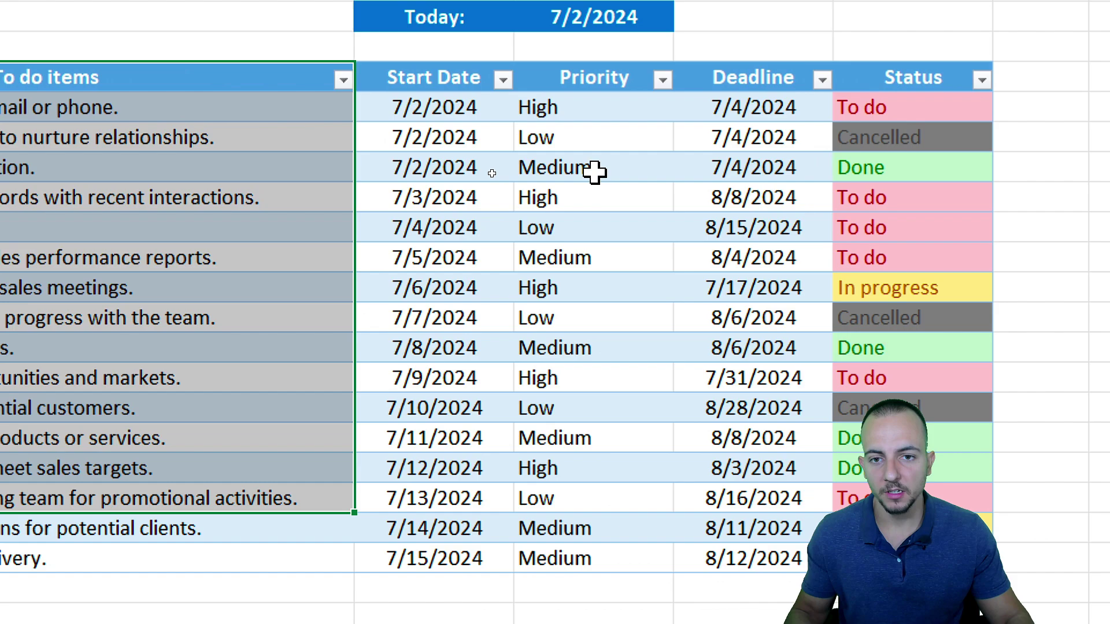
{"action": "left_click_drag", "start_coordinate": [818, 76], "coordinate": [823, 260]}
{"action": "left_click", "coordinate": [557, 201]}
{"action": "left_click", "coordinate": [681, 206]}
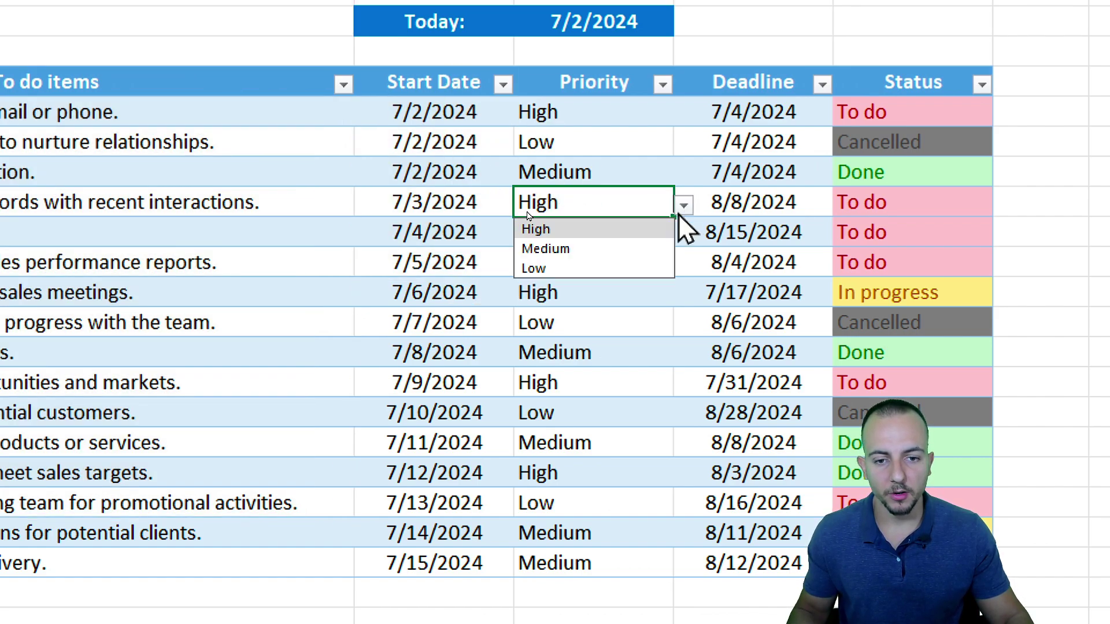
{"action": "left_click", "coordinate": [728, 178]}
{"action": "left_click_drag", "start_coordinate": [775, 110], "coordinate": [758, 322]}
{"action": "left_click_drag", "start_coordinate": [923, 154], "coordinate": [927, 272]}
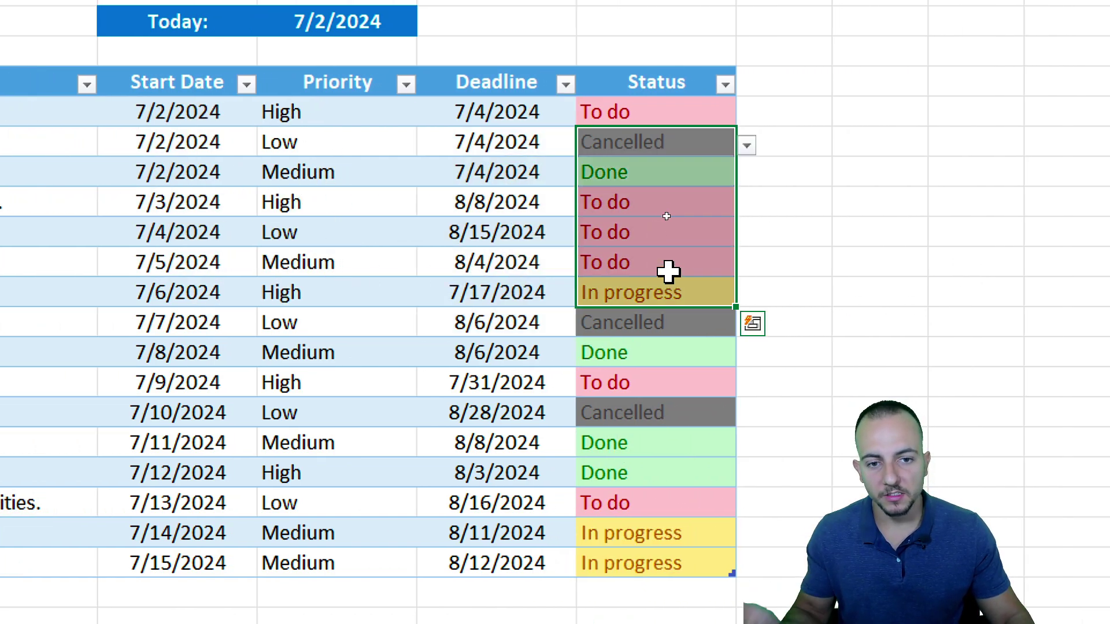
{"action": "left_click", "coordinate": [917, 229]}
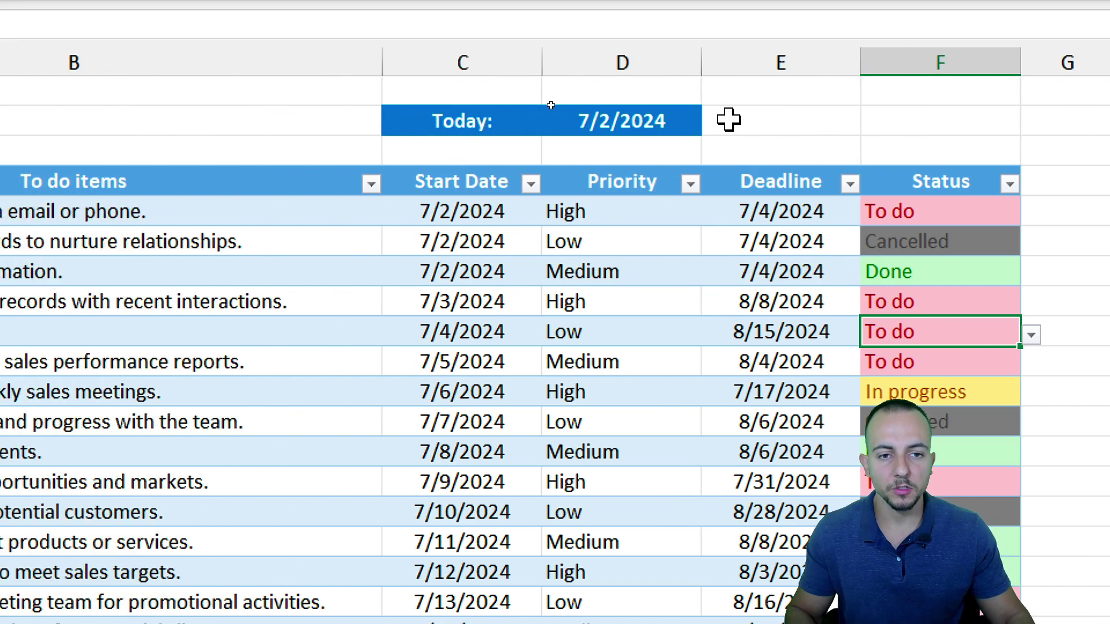
{"action": "left_click_drag", "start_coordinate": [642, 87], "coordinate": [613, 90]}
{"action": "left_click_drag", "start_coordinate": [709, 127], "coordinate": [835, 131]}
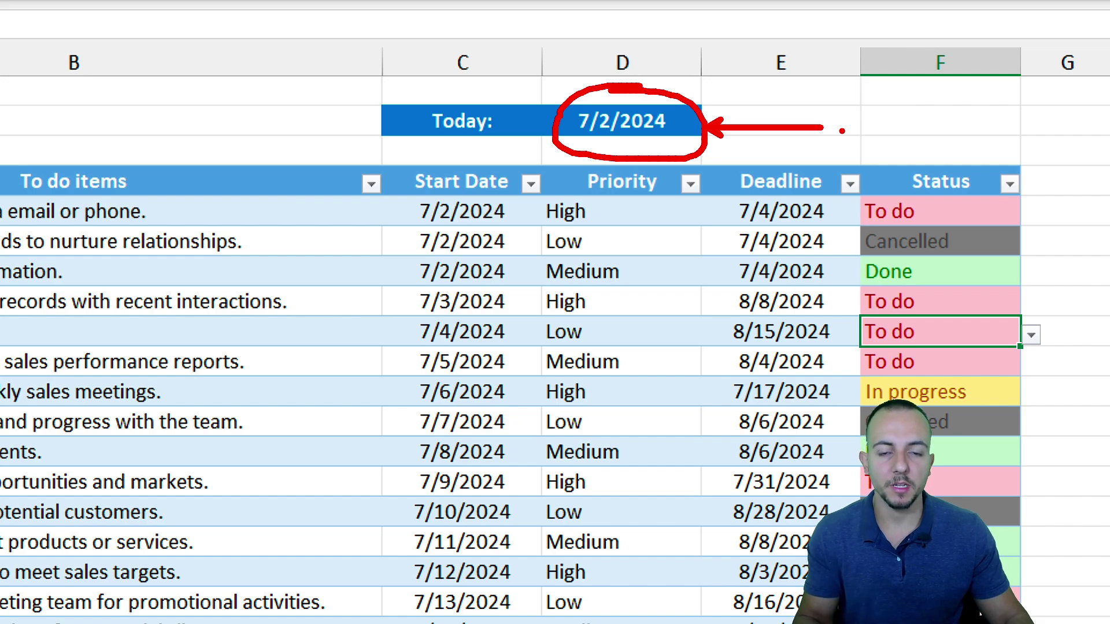
{"action": "key", "text": "Escape"}
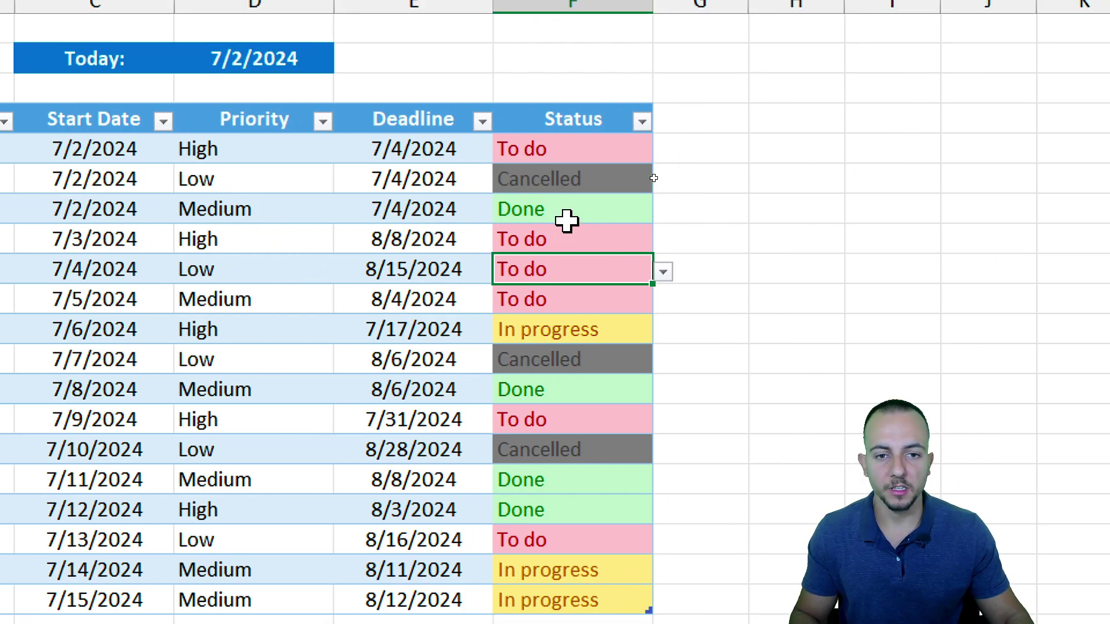
Step: Filter the Status column to show only In progress and To do tasks, and select the filtered statuses
{"action": "left_click", "coordinate": [575, 121]}
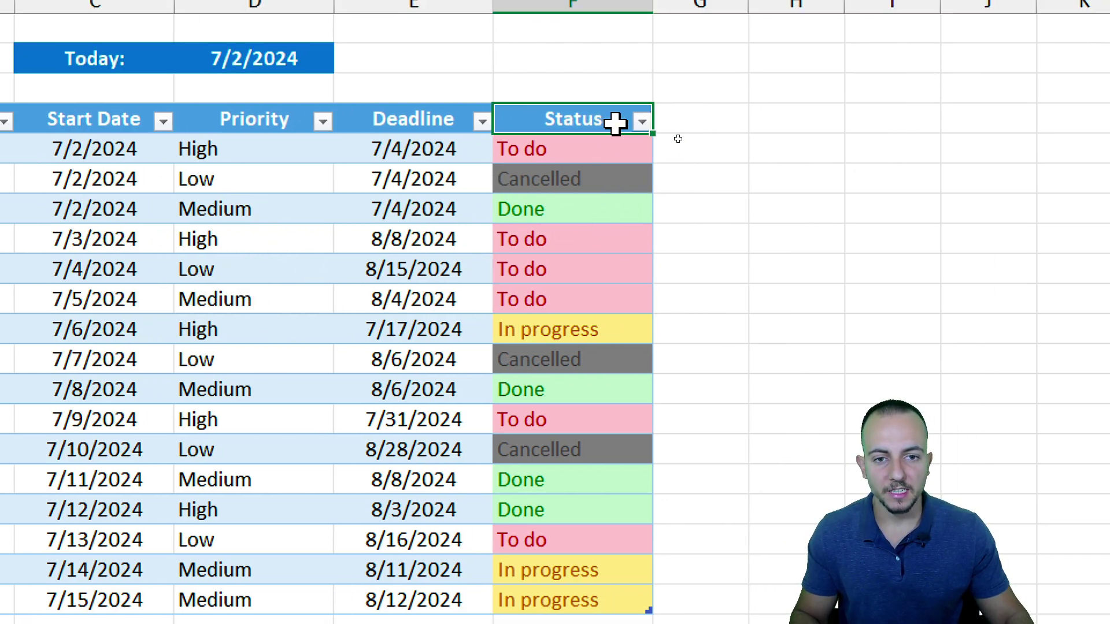
{"action": "left_click", "coordinate": [641, 123]}
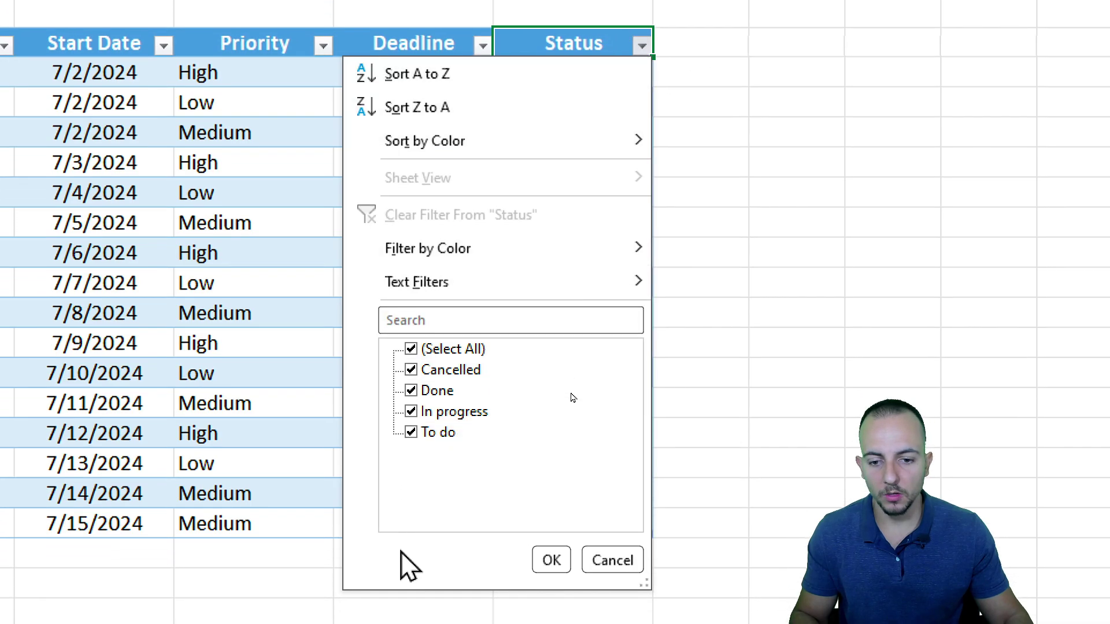
{"action": "left_click", "coordinate": [457, 424]}
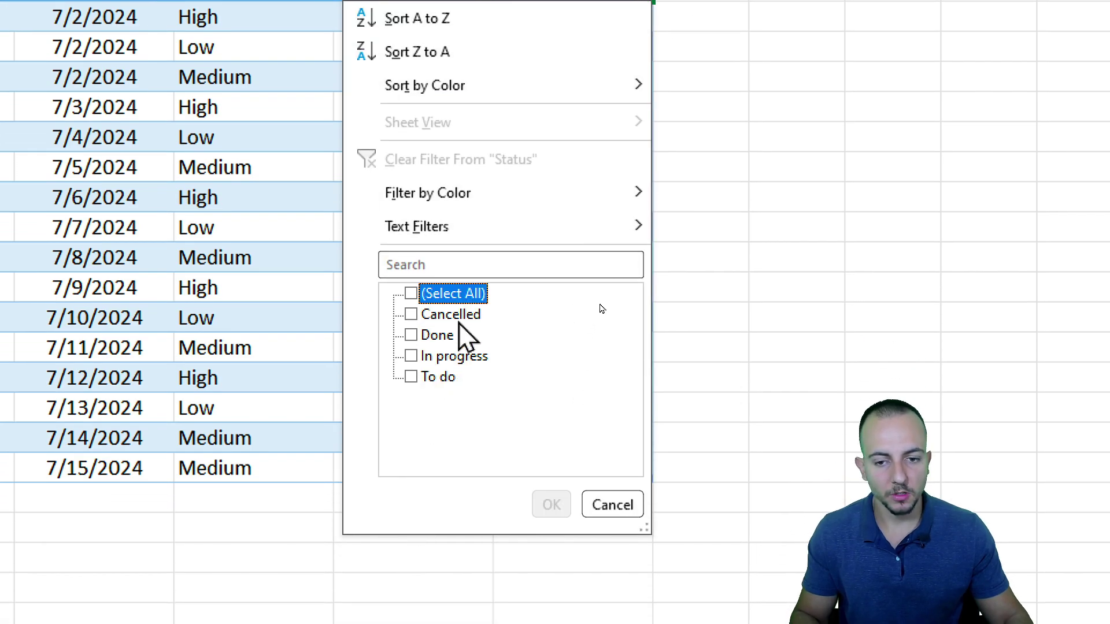
{"action": "left_click", "coordinate": [454, 358]}
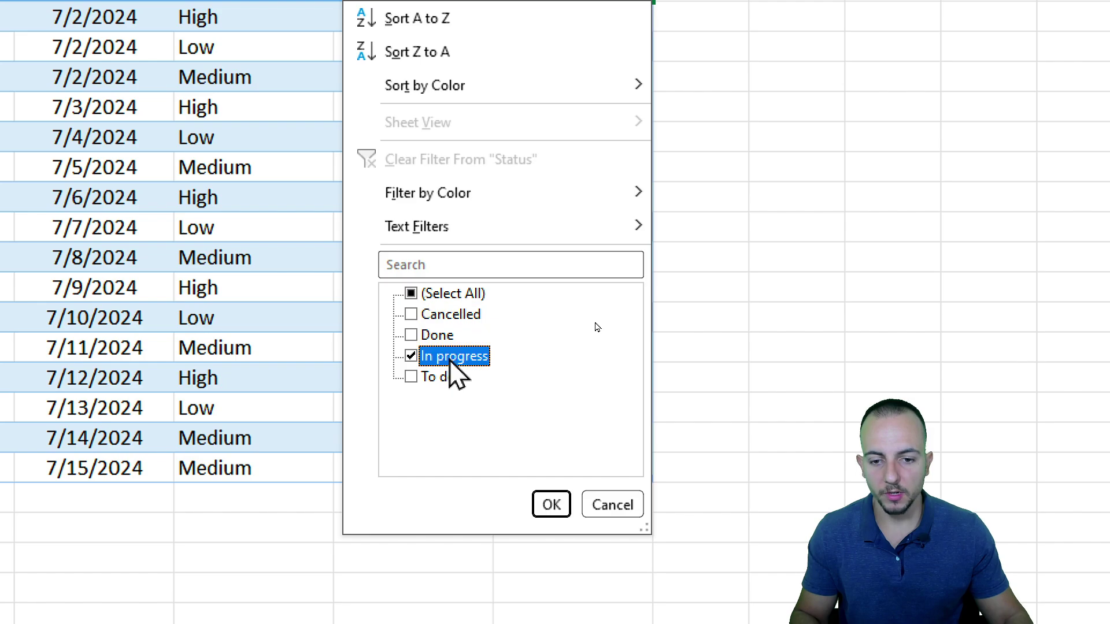
{"action": "left_click", "coordinate": [451, 377]}
{"action": "left_click", "coordinate": [550, 505]}
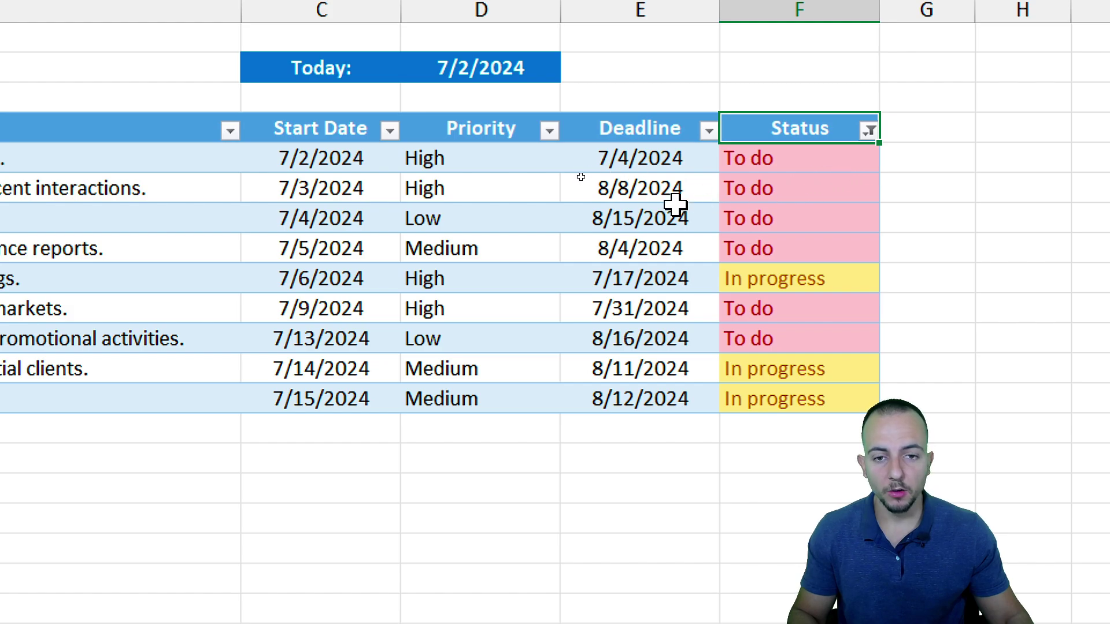
{"action": "left_click_drag", "start_coordinate": [803, 137], "coordinate": [778, 395]}
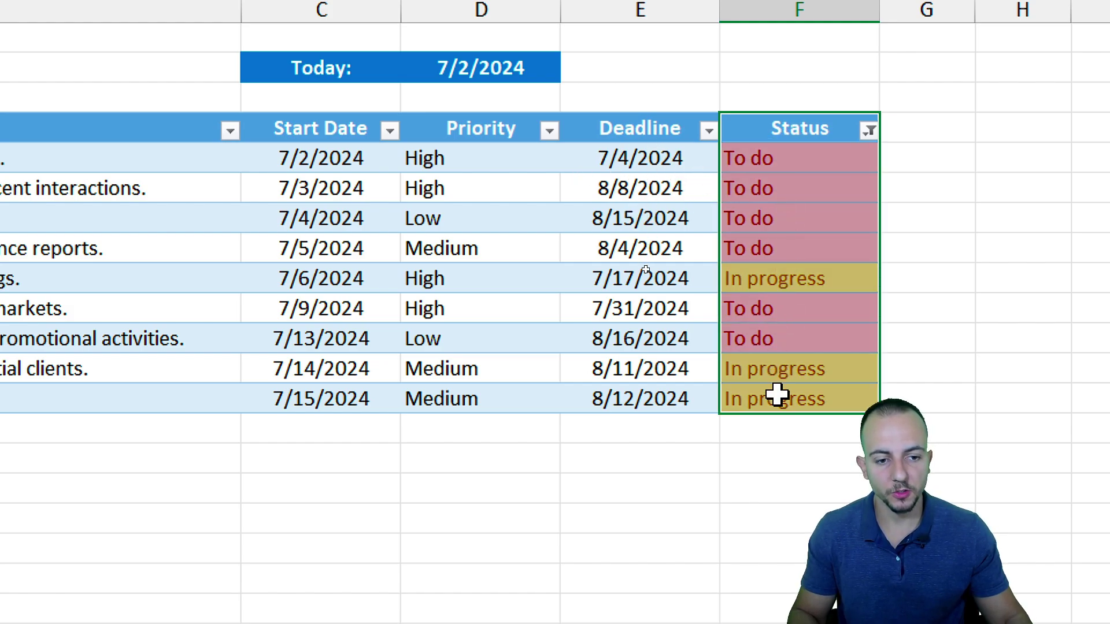
Step: Filter the Priority column to show only High priority tasks
{"action": "left_click", "coordinate": [510, 130]}
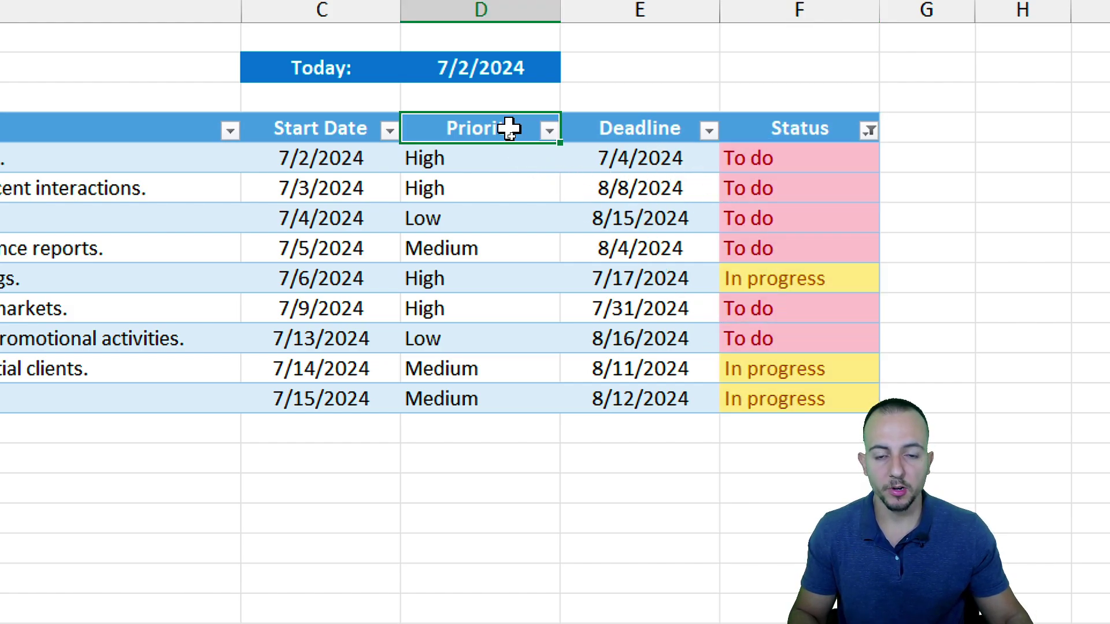
{"action": "left_click", "coordinate": [548, 132]}
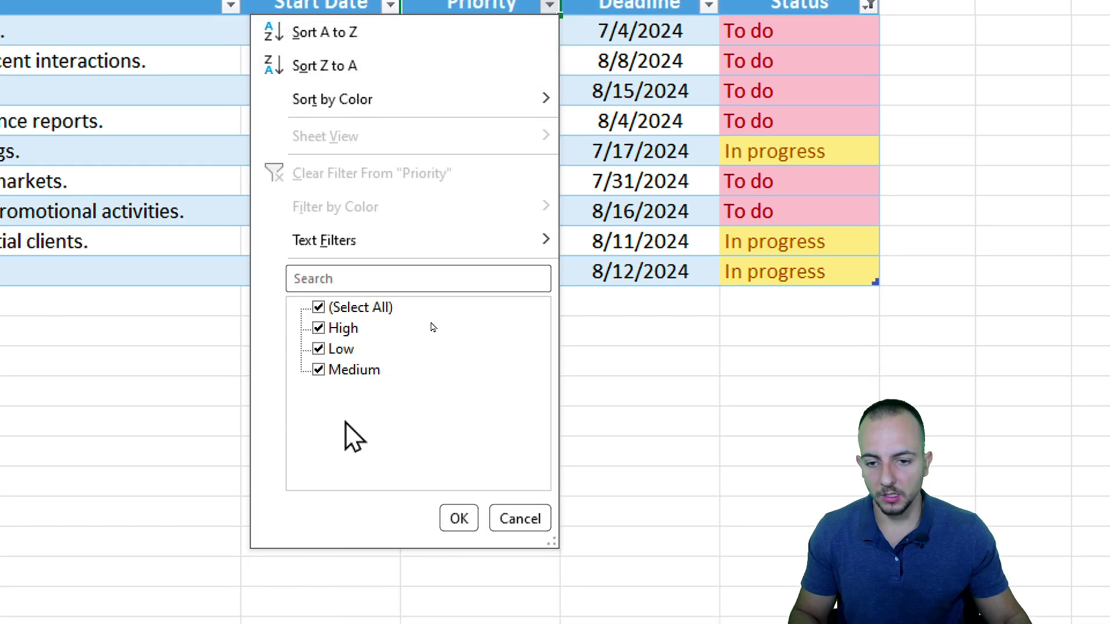
{"action": "left_click", "coordinate": [360, 308]}
{"action": "left_click", "coordinate": [341, 329]}
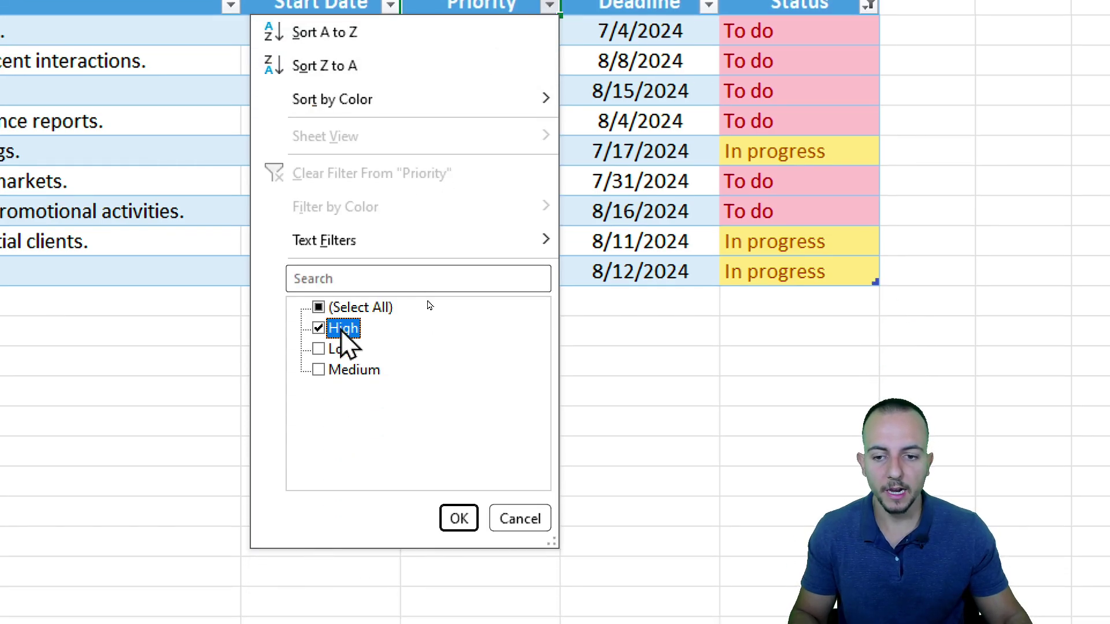
{"action": "left_click", "coordinate": [459, 519]}
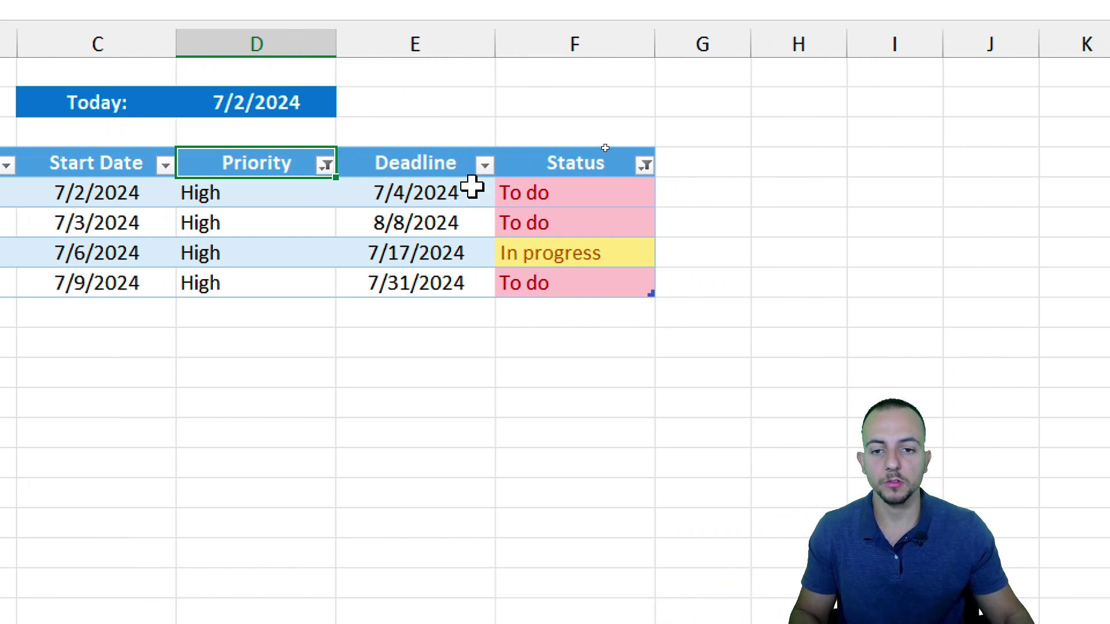
Step: Review the deadlines and to-do items of the filtered high-priority tasks
{"action": "left_click_drag", "start_coordinate": [434, 168], "coordinate": [428, 253]}
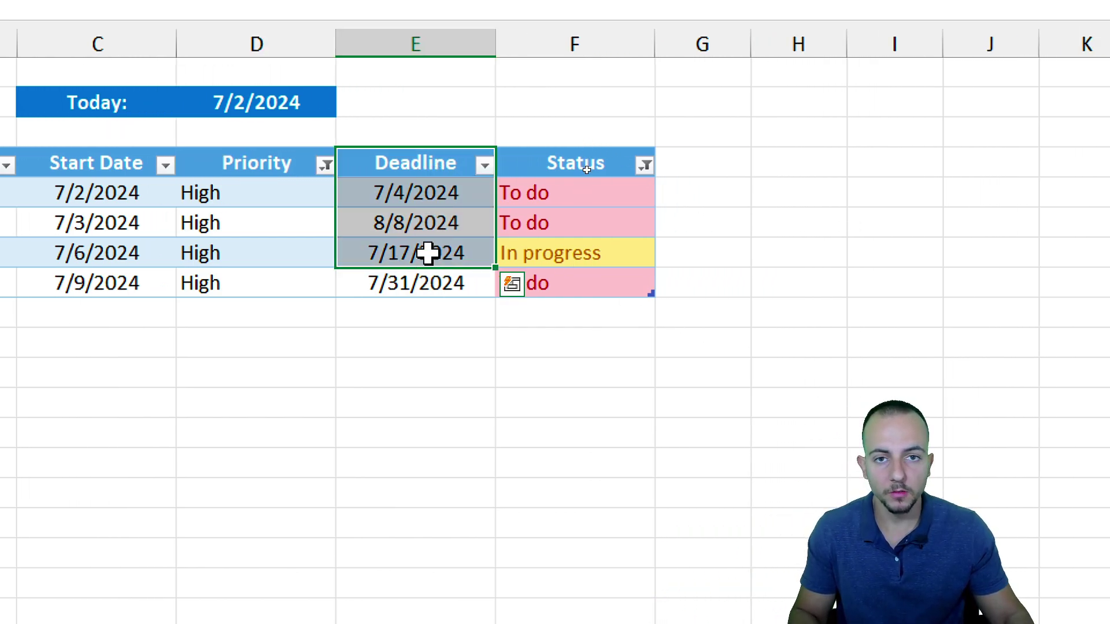
{"action": "left_click", "coordinate": [436, 168]}
{"action": "left_click", "coordinate": [435, 188]}
{"action": "left_click", "coordinate": [421, 228]}
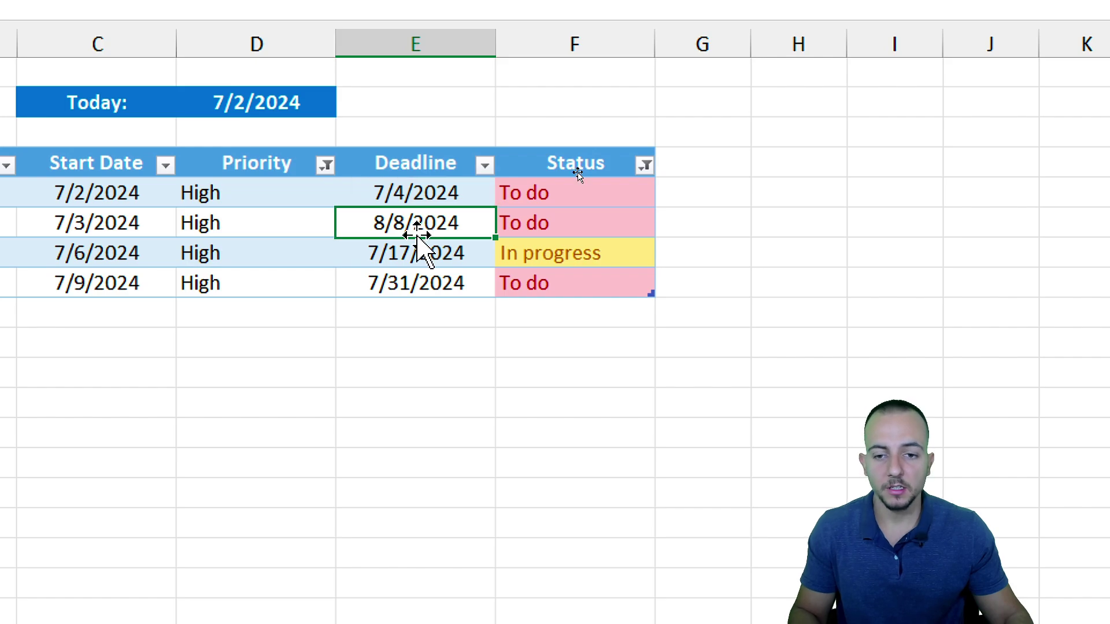
{"action": "left_click", "coordinate": [422, 254]}
{"action": "left_click", "coordinate": [421, 282]}
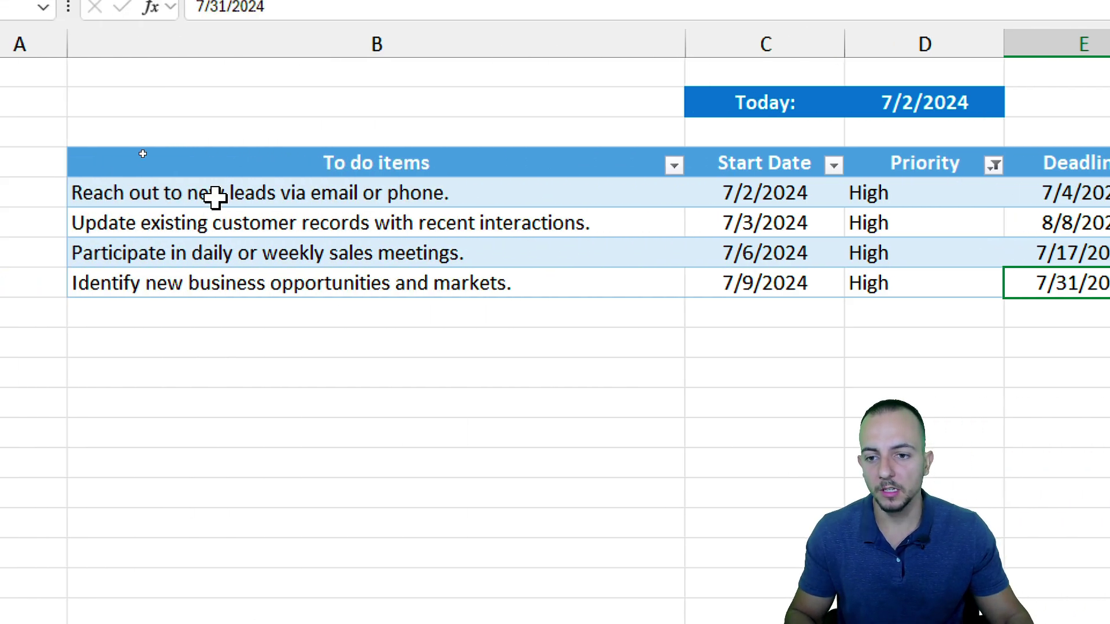
{"action": "left_click", "coordinate": [285, 169]}
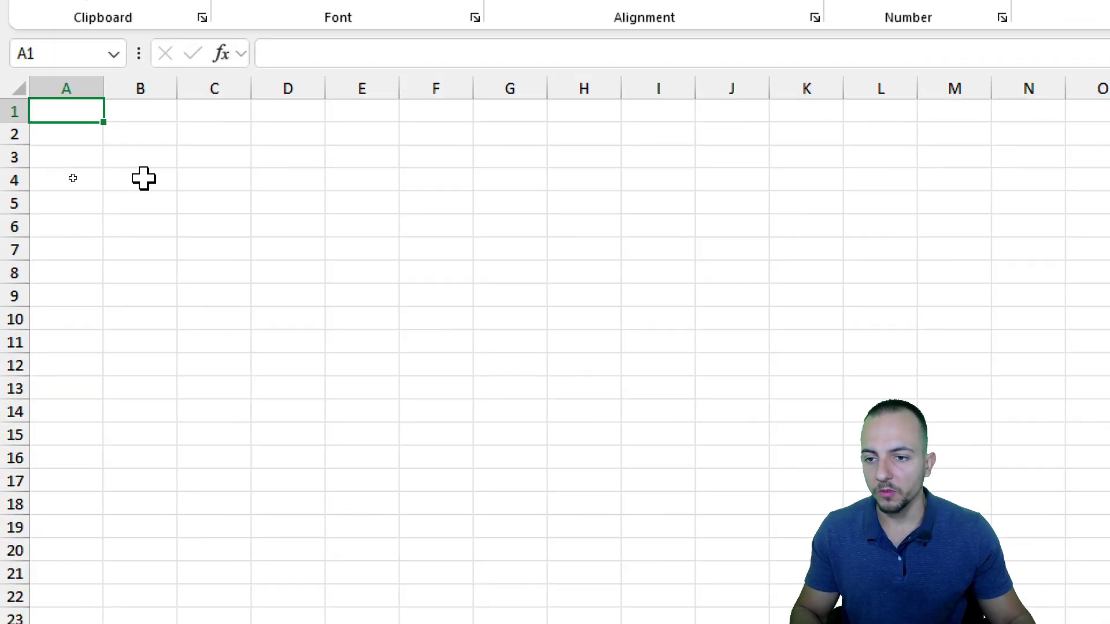
{"action": "left_click", "coordinate": [157, 185]}
{"action": "key", "text": "ctrl+space"}
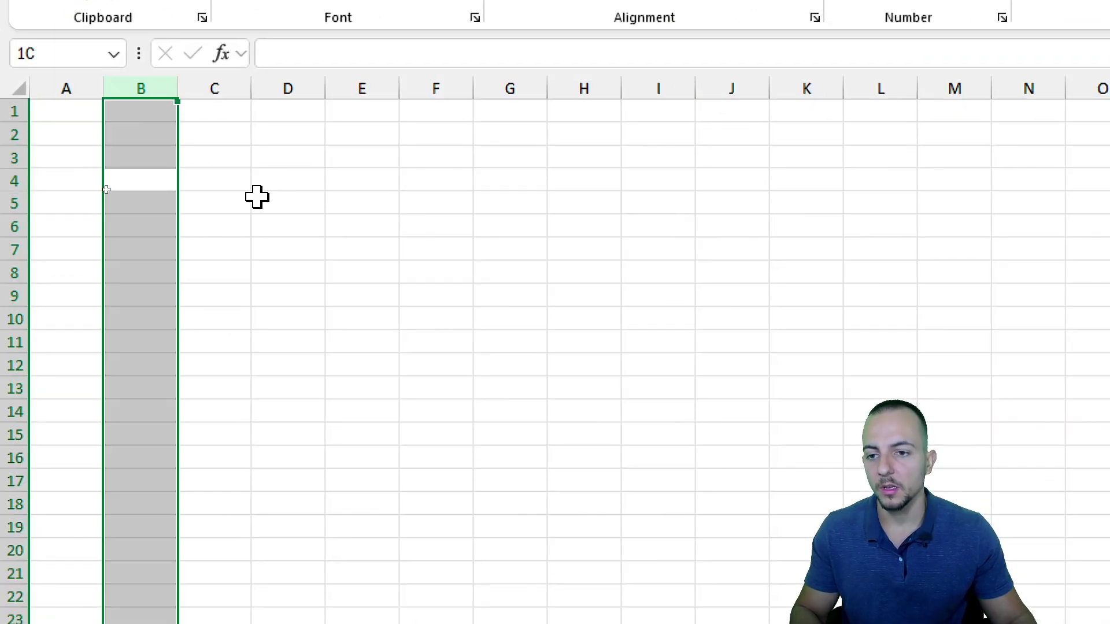
{"action": "key", "text": "Right"}
{"action": "key", "text": "ctrl+space"}
{"action": "key", "text": "Right"}
{"action": "key", "text": "ctrl+space"}
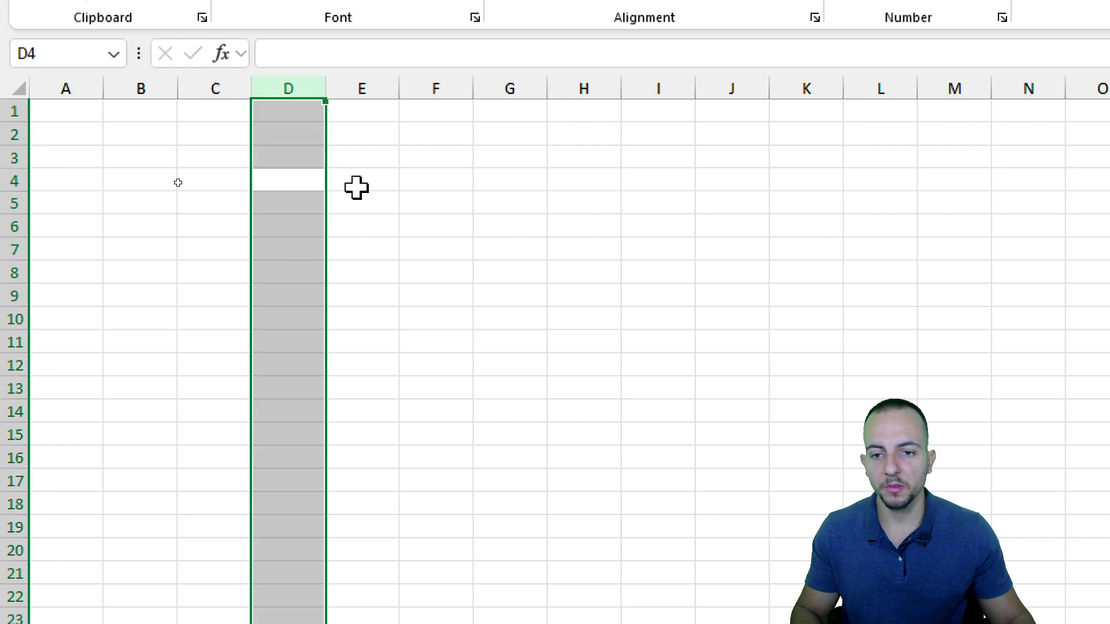
{"action": "key", "text": "Right"}
{"action": "key", "text": "ctrl+space"}
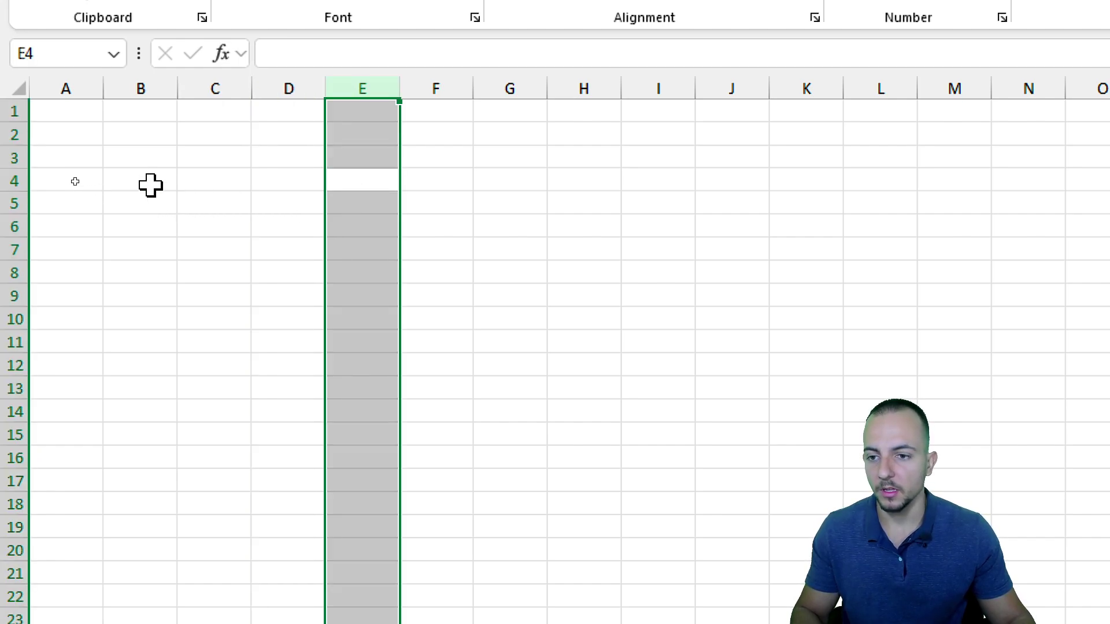
{"action": "left_click", "coordinate": [150, 185]}
{"action": "key", "text": "shift+space"}
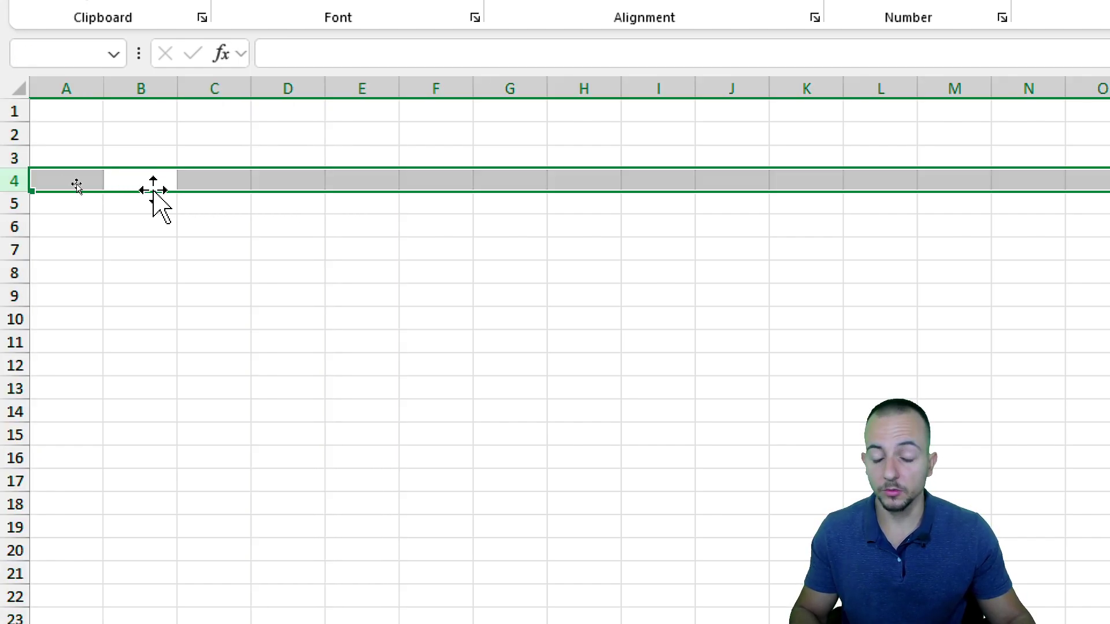
{"action": "left_click", "coordinate": [131, 182]}
{"action": "key", "text": "ctrl+space"}
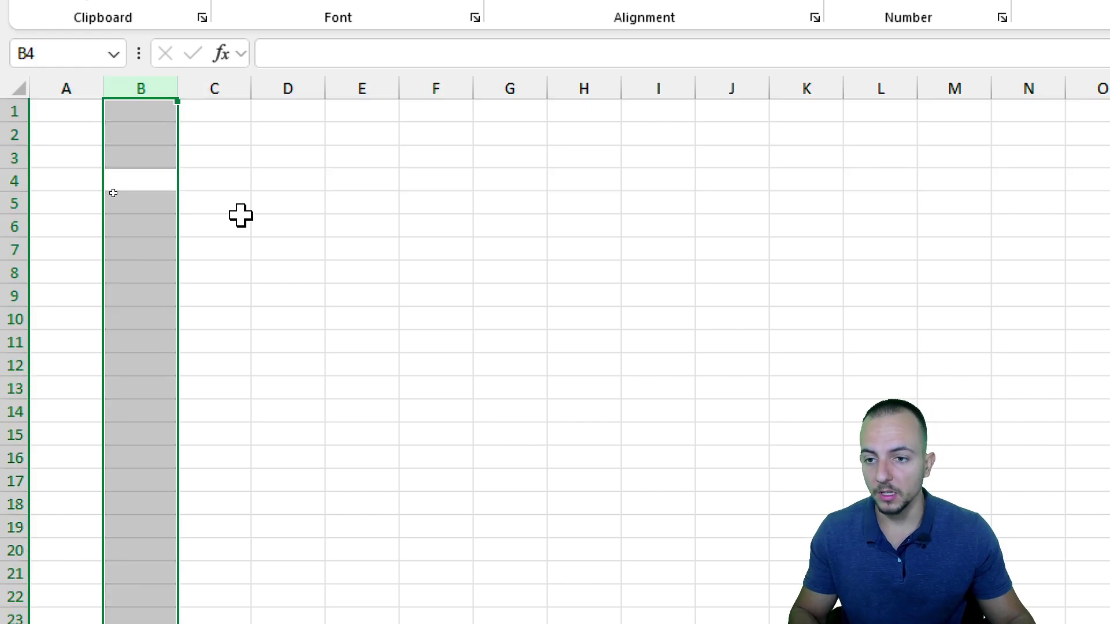
Step: Enter the header "To do items" in cell B4 and the first item "Task A" in B5
{"action": "left_click", "coordinate": [146, 180]}
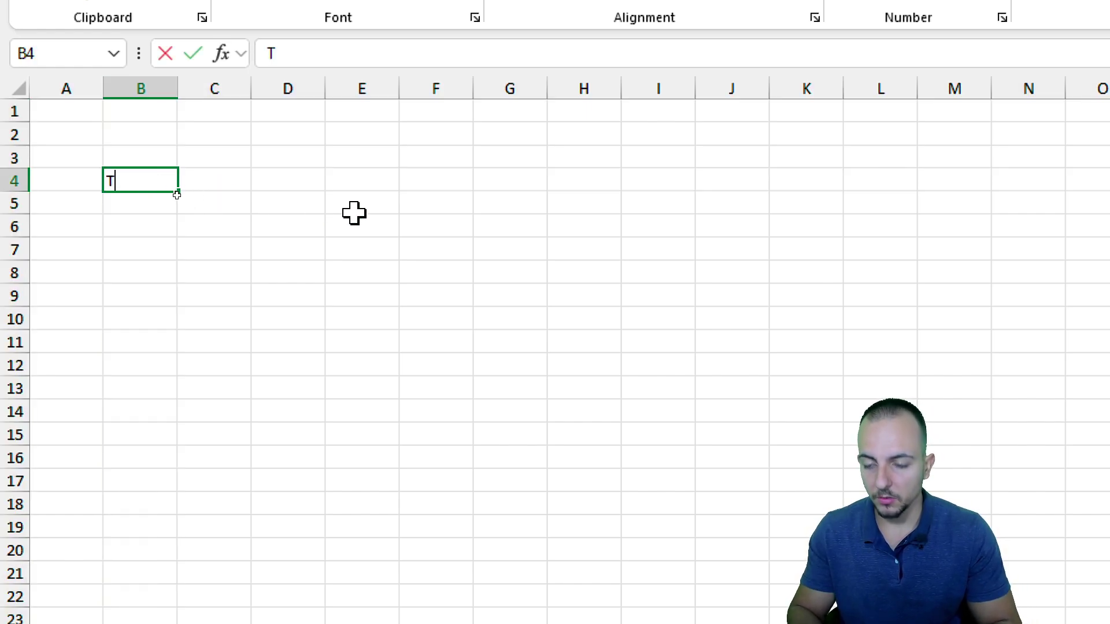
{"action": "type", "text": "To do items"}
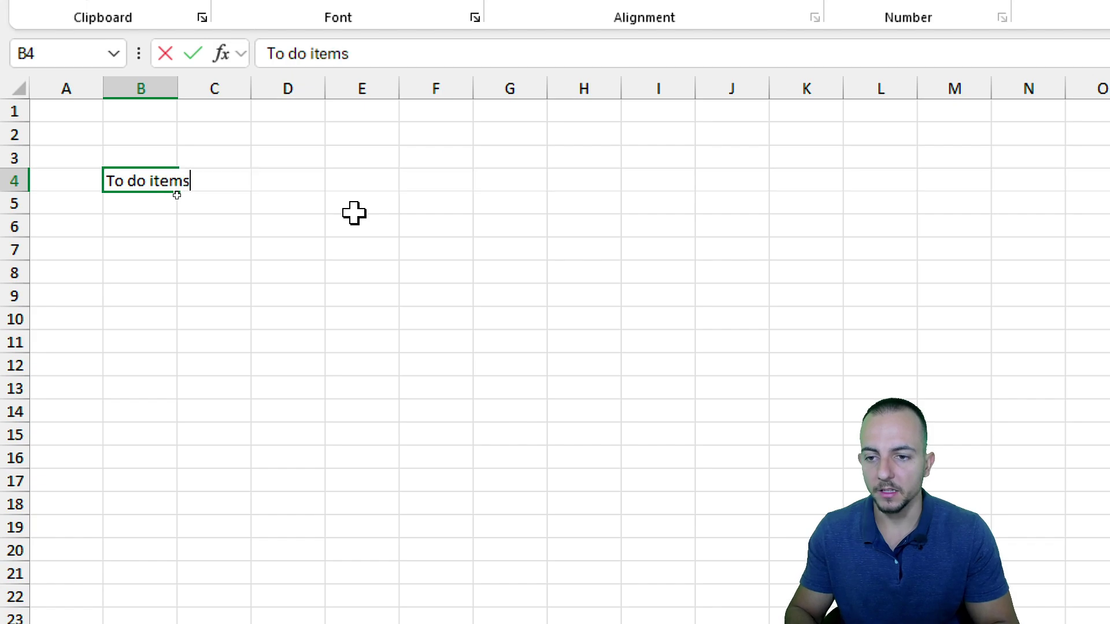
{"action": "key", "text": "Return"}
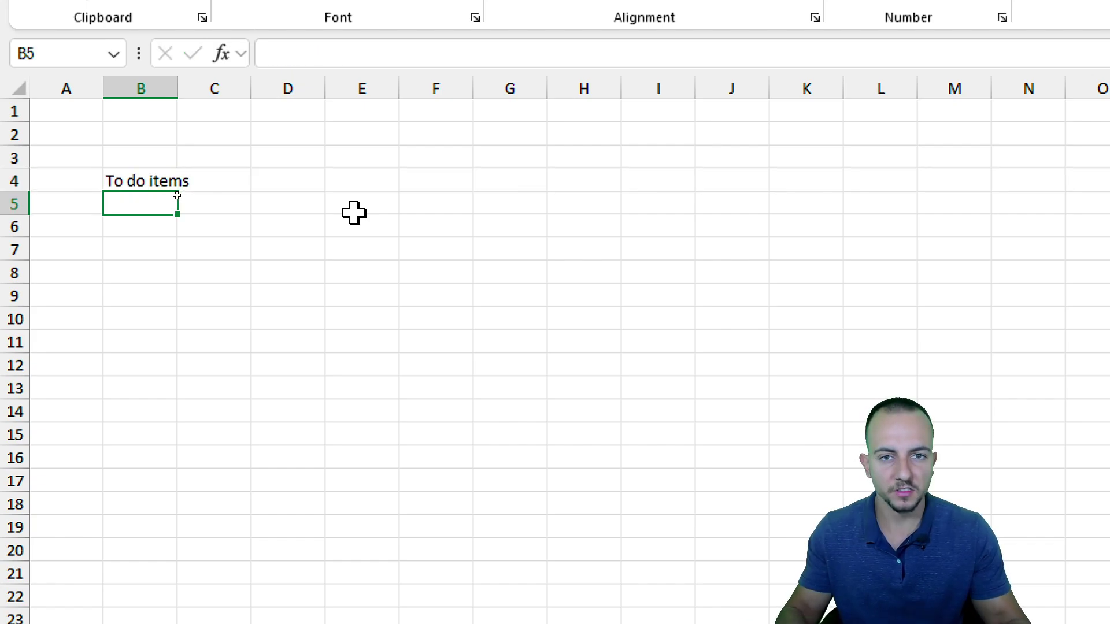
{"action": "type", "text": "Task A"}
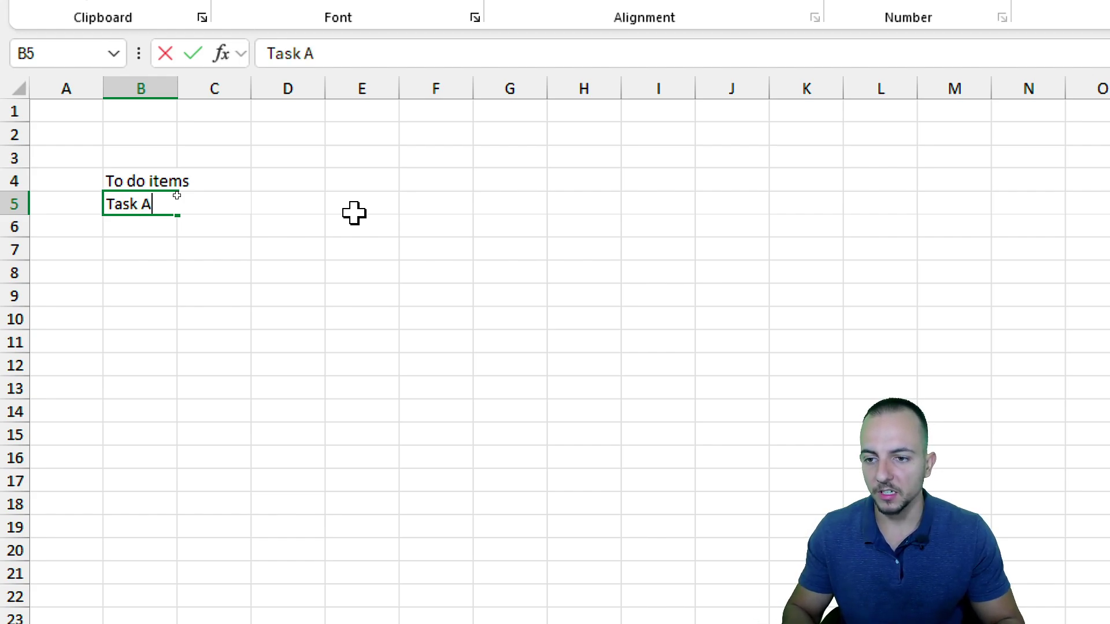
{"action": "key", "text": "Return"}
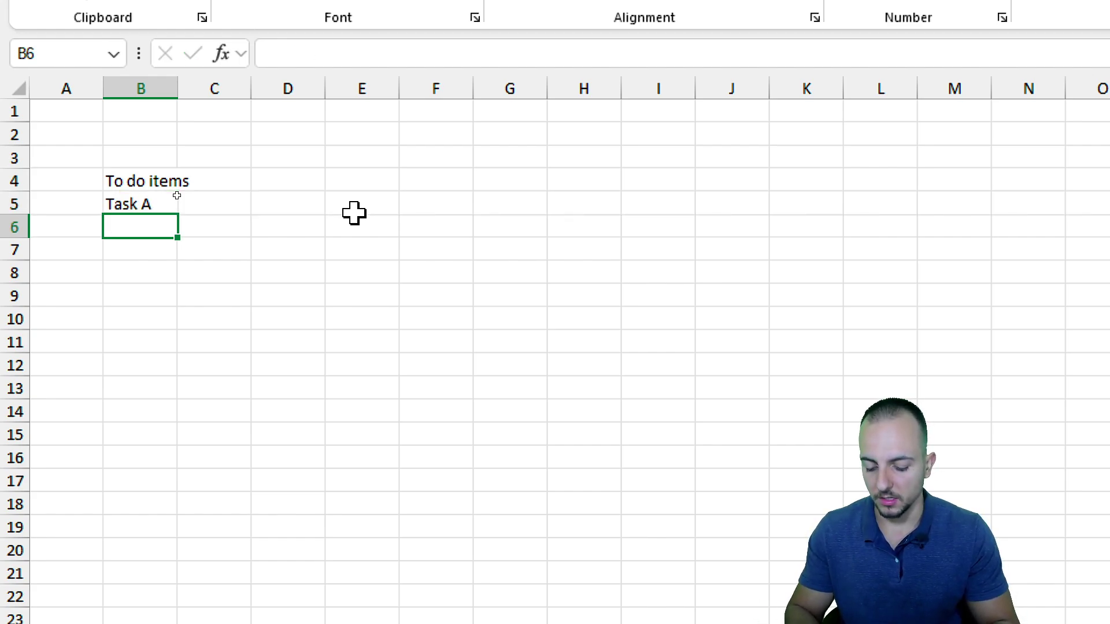
Step: Enter the item "Task B" in cell B6 and the header "Start Date" in C4
{"action": "type", "text": "Task B"}
{"action": "key", "text": "Return"}
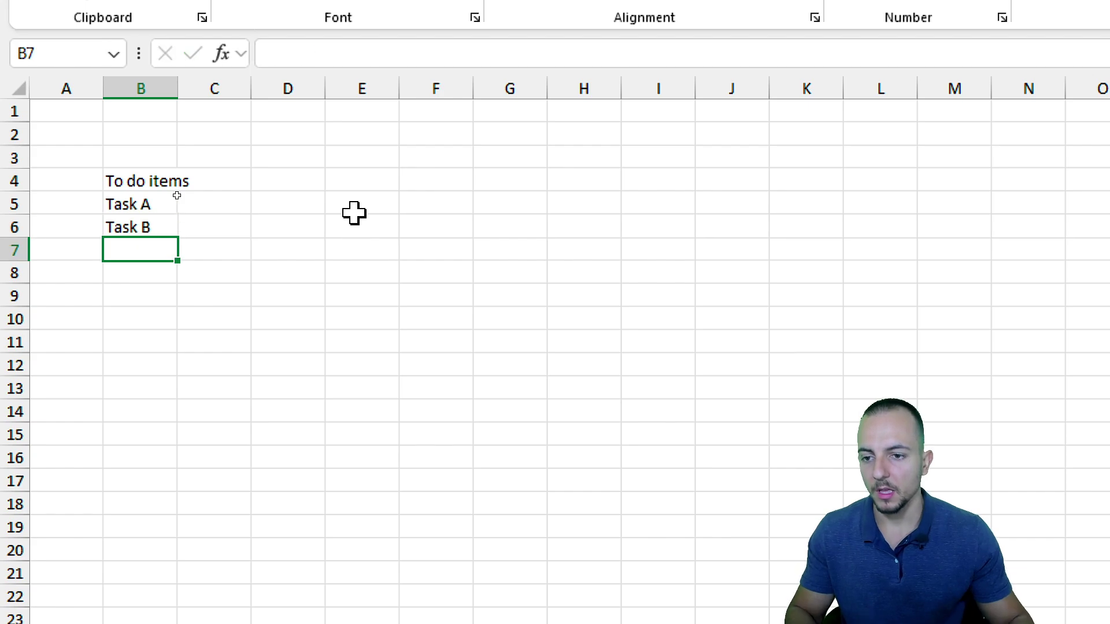
{"action": "left_click", "coordinate": [200, 179]}
{"action": "type", "text": "S"}
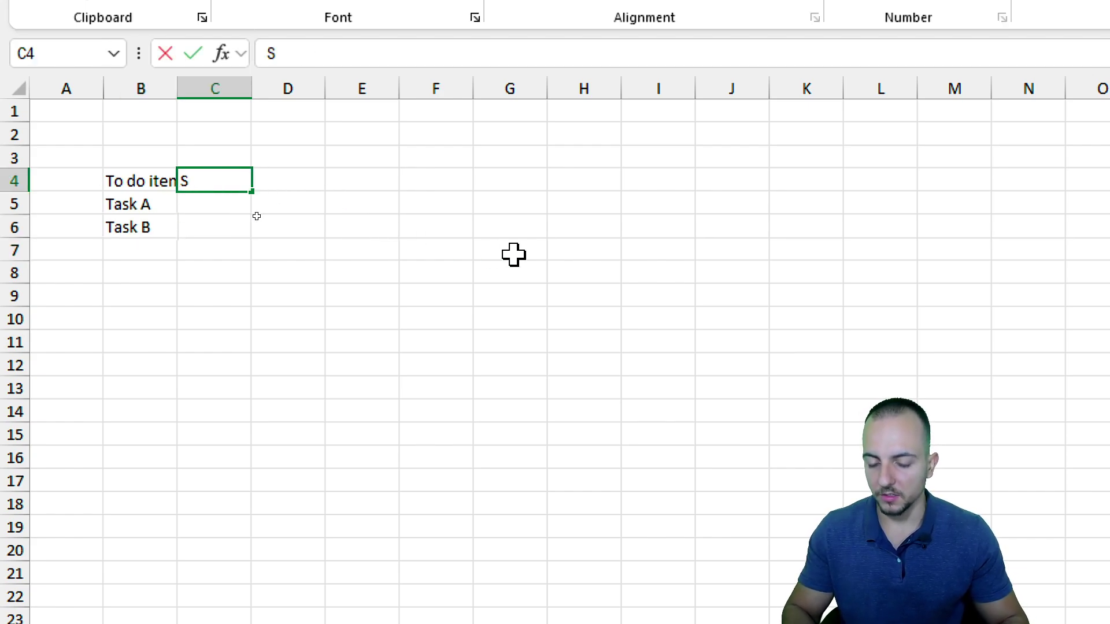
{"action": "type", "text": "tart Date"}
{"action": "key", "text": "Return"}
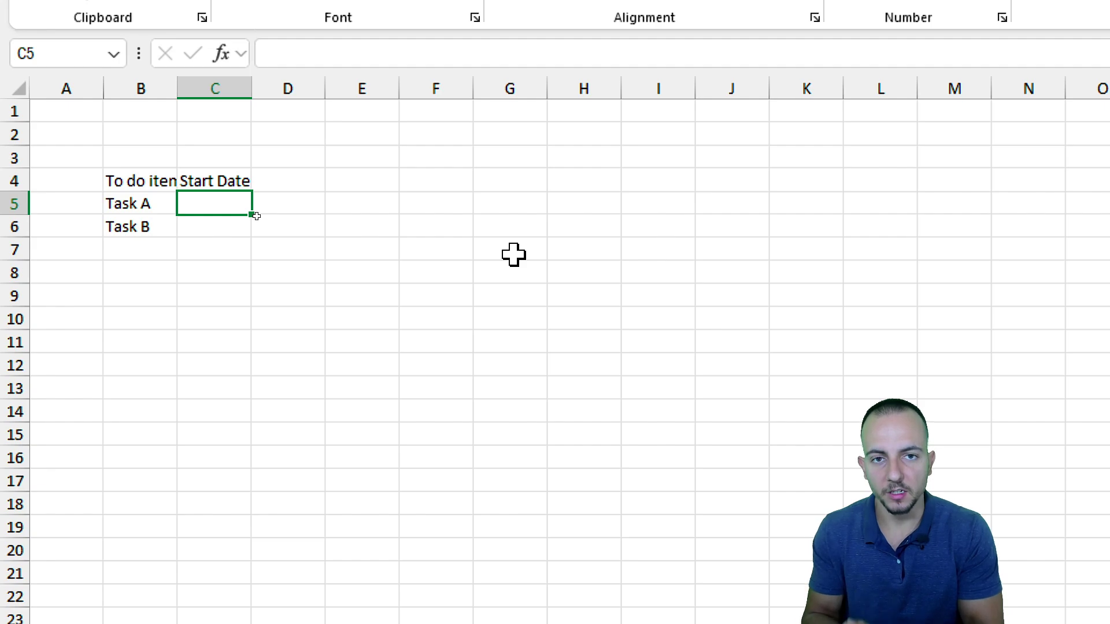
Step: Enter the current date, 7/2/2024, as the start date of Task A and Task B in C5 and C6
{"action": "left_click_drag", "start_coordinate": [152, 203], "coordinate": [156, 228]}
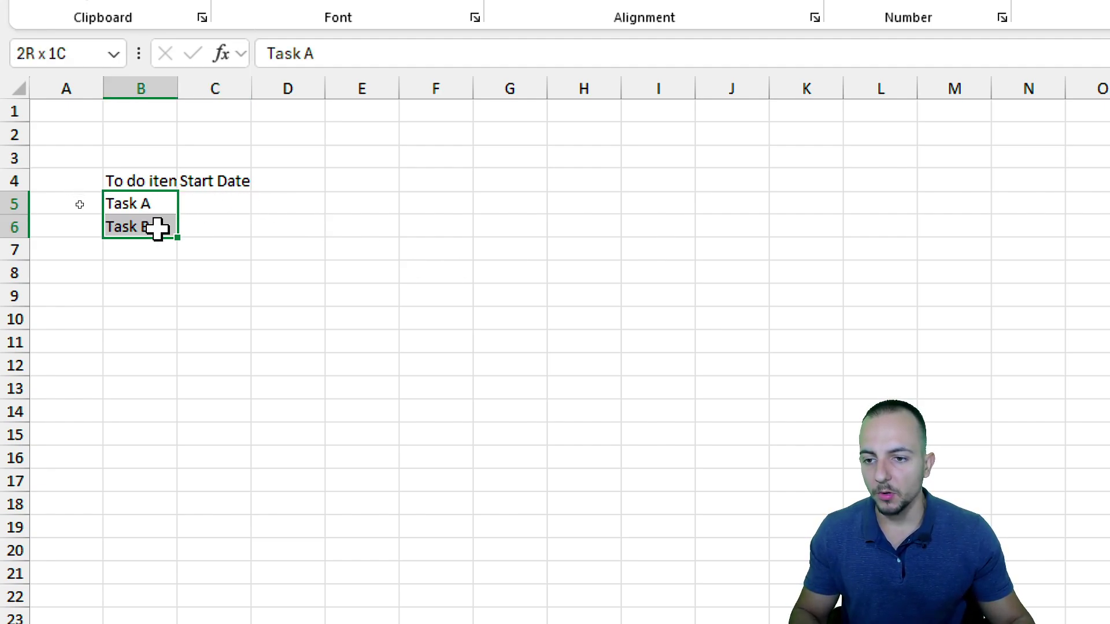
{"action": "left_click", "coordinate": [218, 206]}
{"action": "key", "text": "ctrl+semicolon"}
{"action": "key", "text": "Return"}
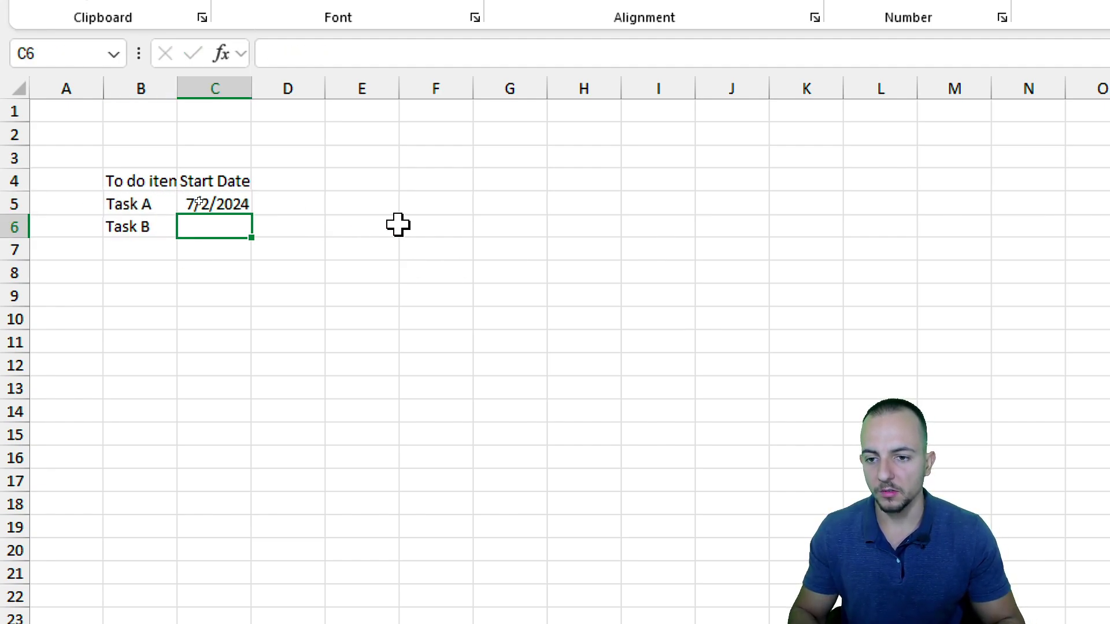
{"action": "key", "text": "ctrl+semicolon"}
{"action": "key", "text": "Return"}
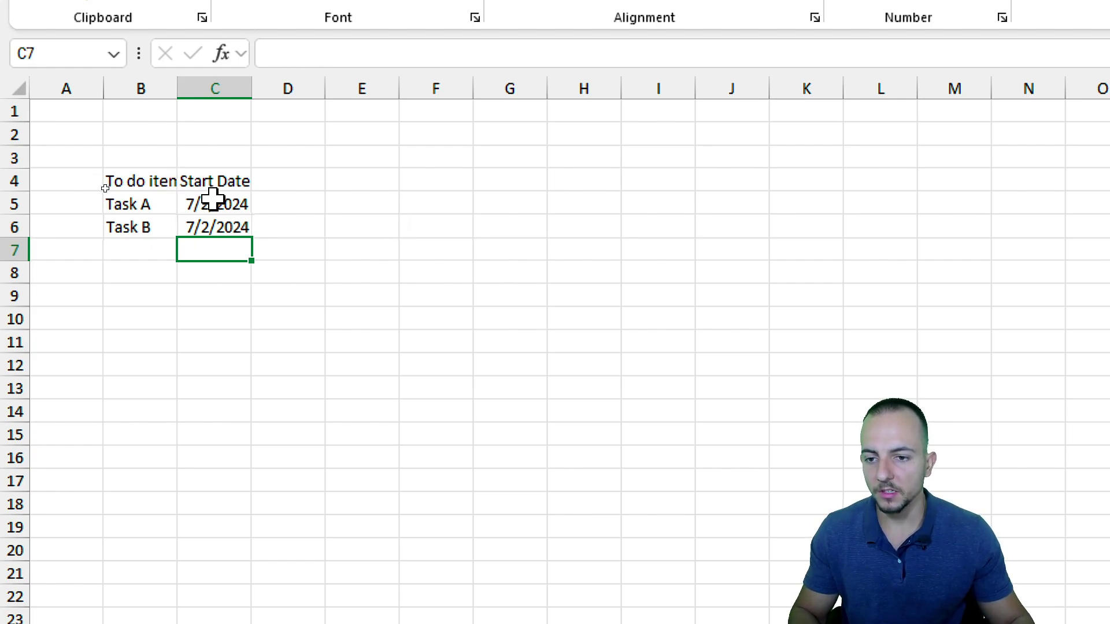
{"action": "left_click", "coordinate": [213, 203]}
{"action": "left_click_drag", "start_coordinate": [141, 211], "coordinate": [220, 228]}
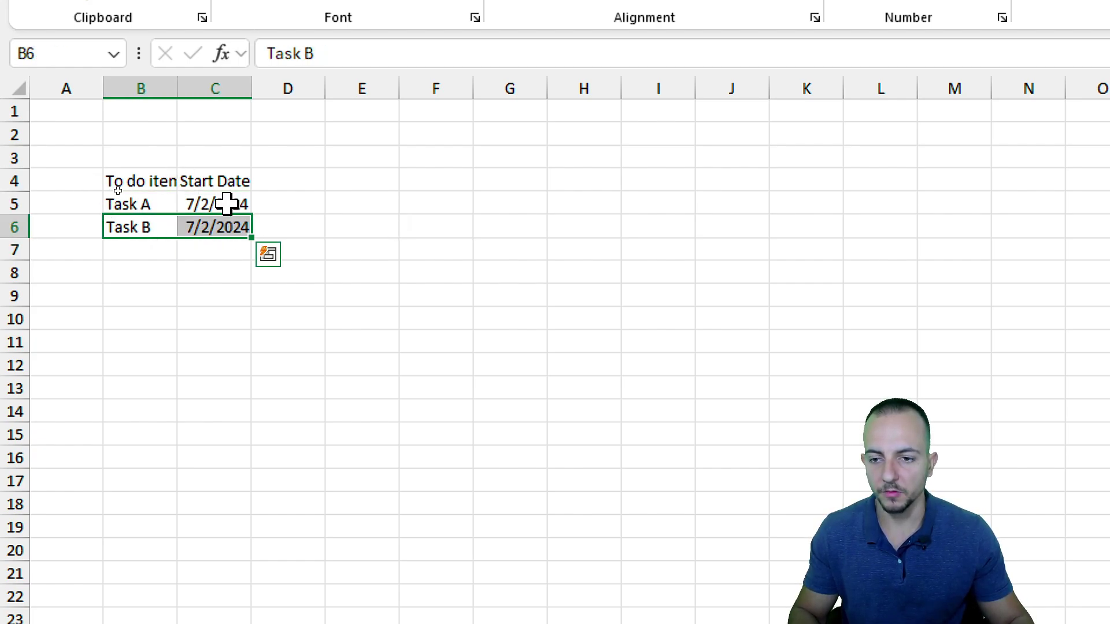
Step: Enter the column header "Priority" in cell D4
{"action": "left_click", "coordinate": [289, 179]}
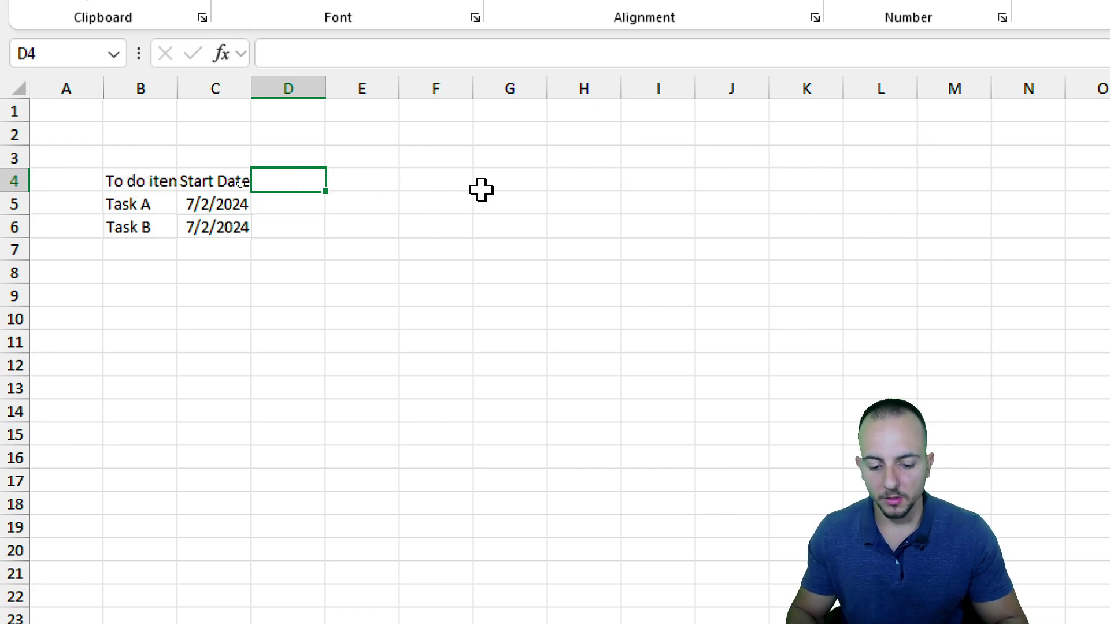
{"action": "type", "text": "Pri"}
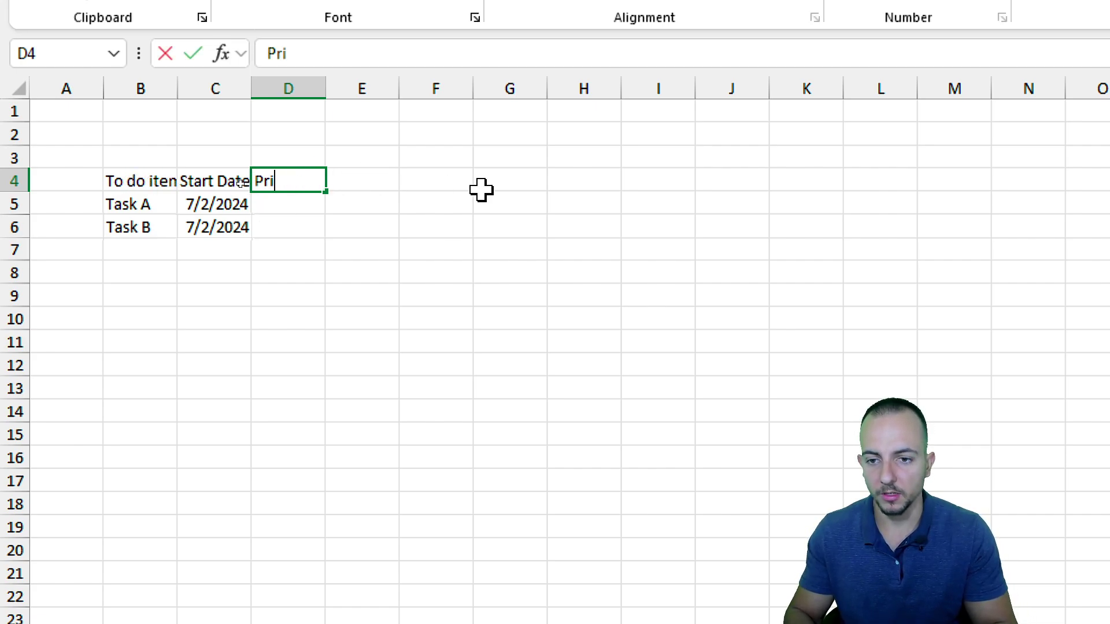
{"action": "type", "text": "ority"}
{"action": "key", "text": "Return"}
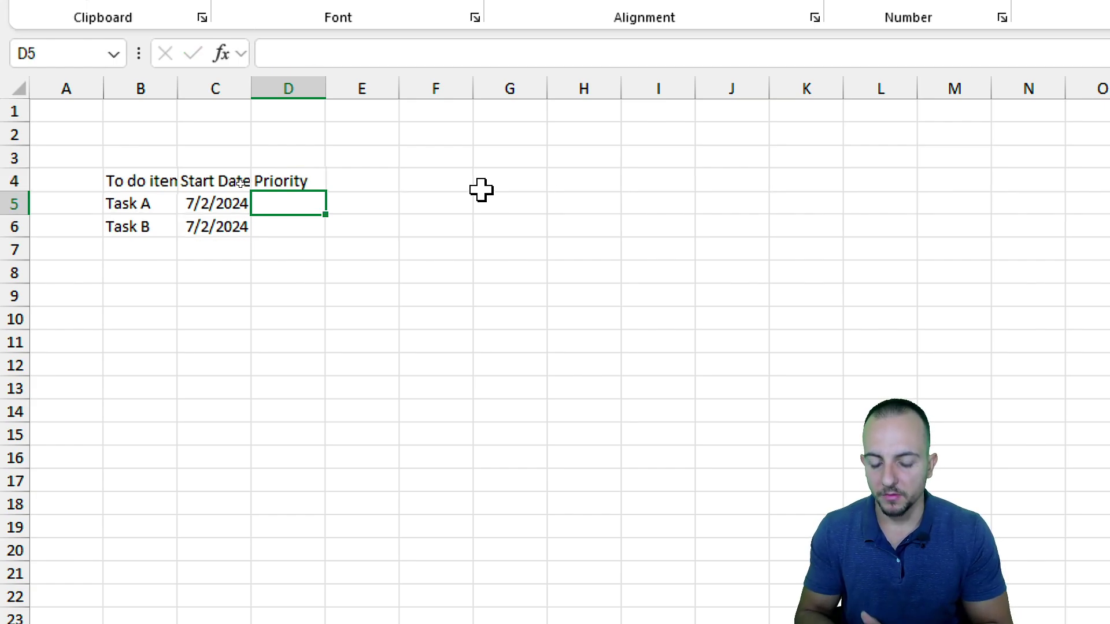
{"action": "type", "text": "High"}
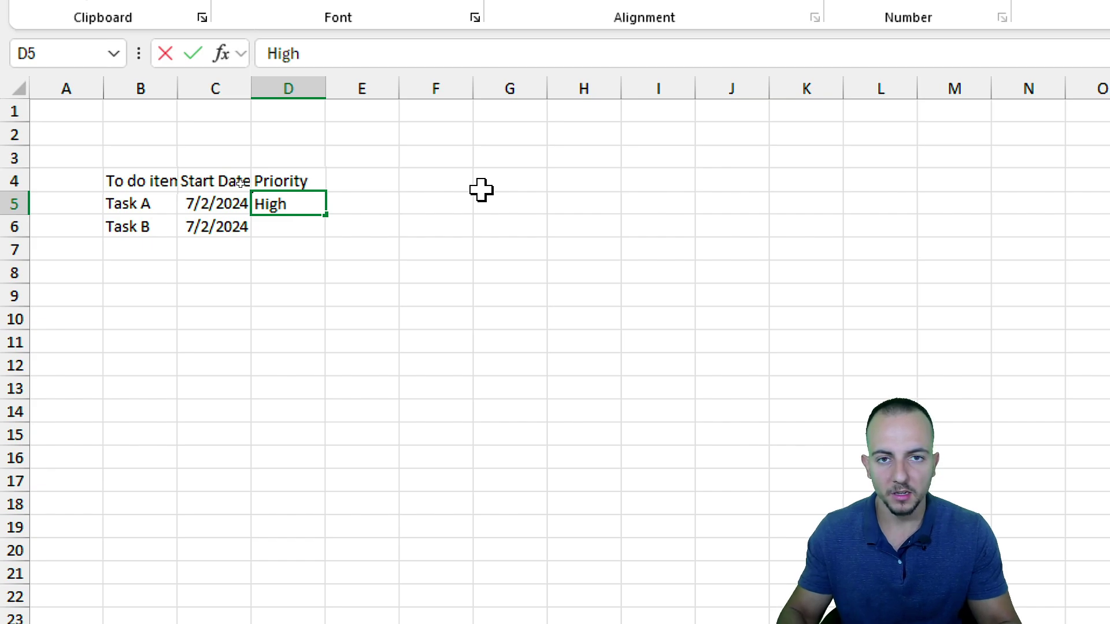
{"action": "key", "text": "Escape"}
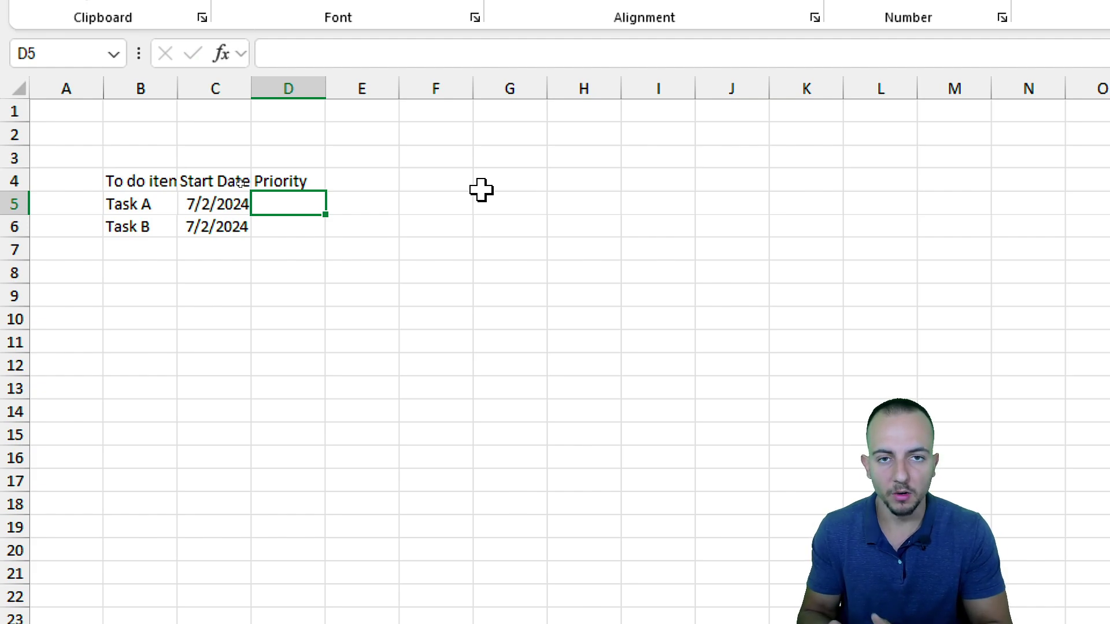
{"action": "key", "text": "ctrl+shift+Down"}
{"action": "key", "text": "Down"}
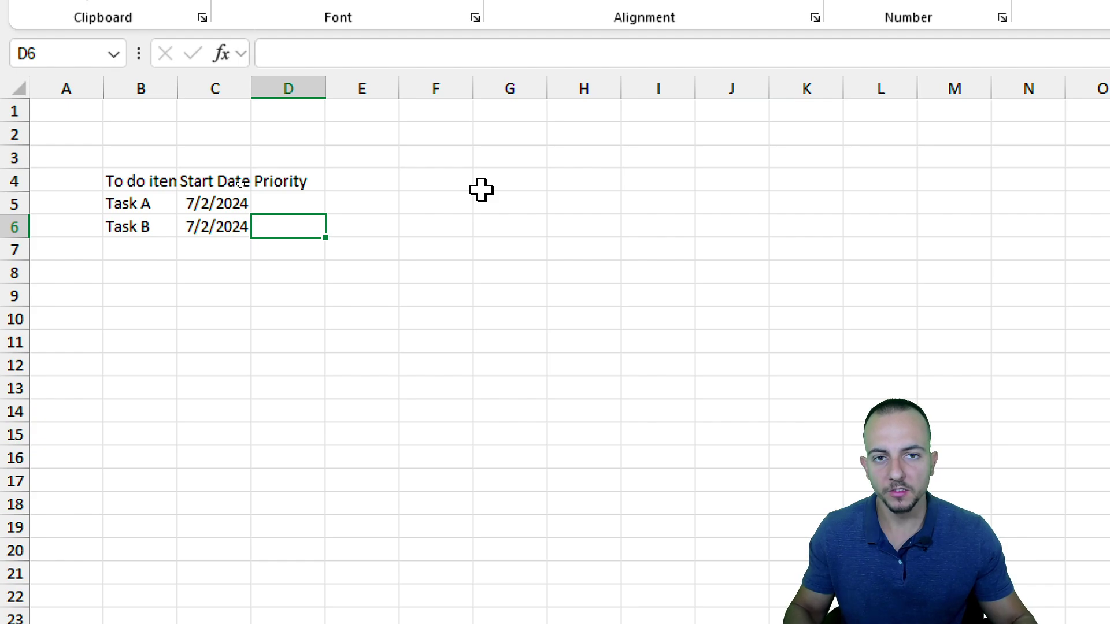
{"action": "left_click", "coordinate": [298, 200]}
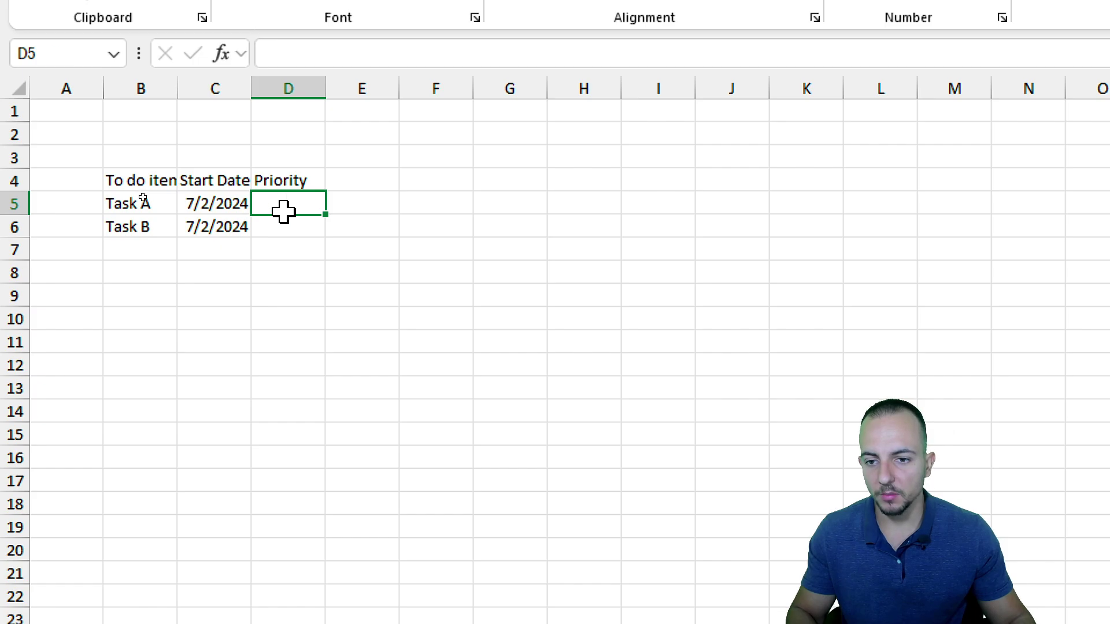
Step: Apply List data validation to the Priority cells D5:D6 with the source High,Medium,Low
{"action": "left_click_drag", "start_coordinate": [283, 211], "coordinate": [287, 223]}
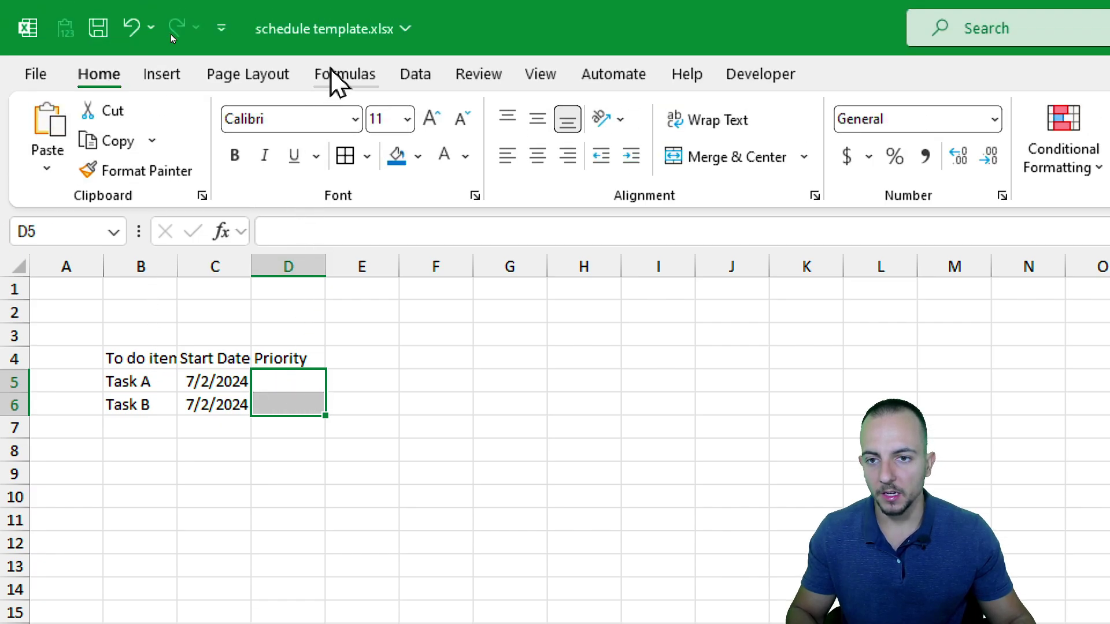
{"action": "left_click", "coordinate": [428, 77]}
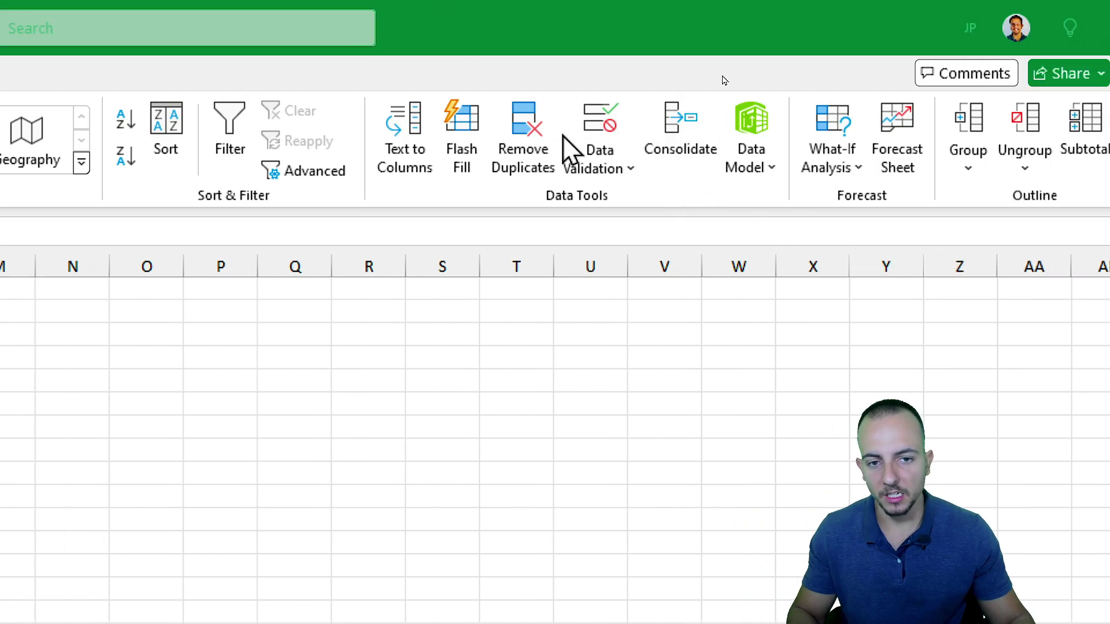
{"action": "left_click", "coordinate": [563, 137]}
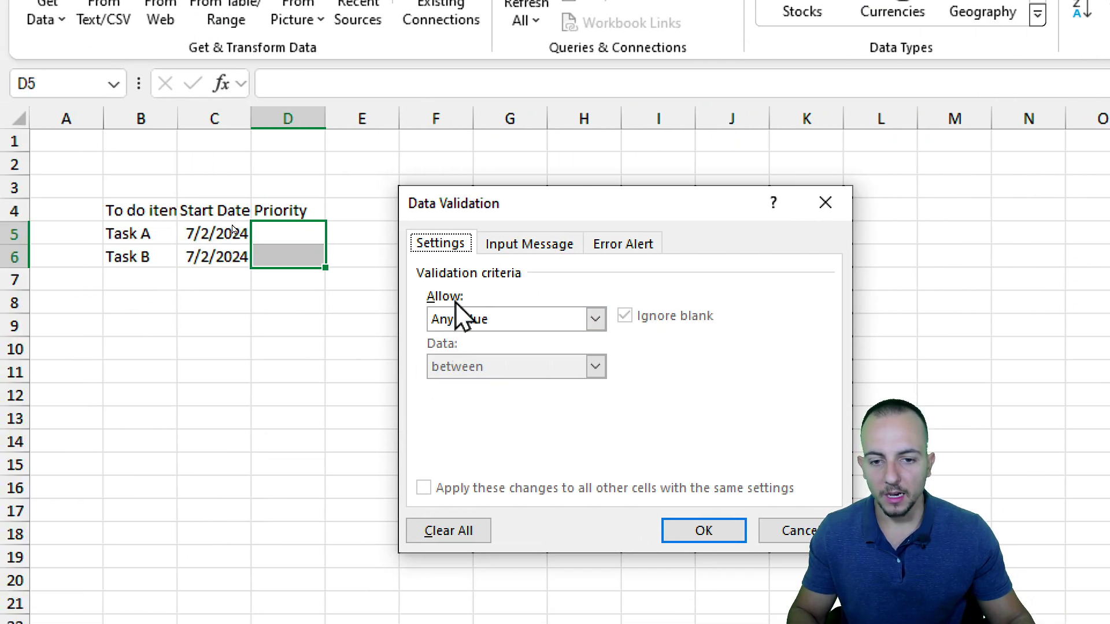
{"action": "left_click", "coordinate": [483, 321]}
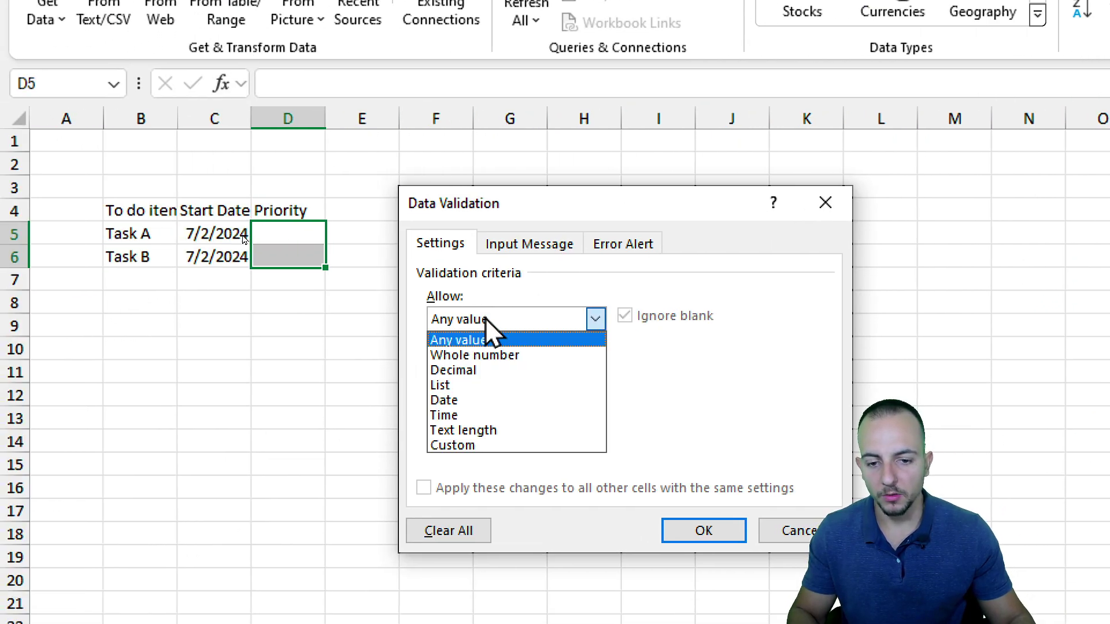
{"action": "left_click", "coordinate": [485, 391]}
{"action": "left_click_drag", "start_coordinate": [487, 213], "coordinate": [415, 122]}
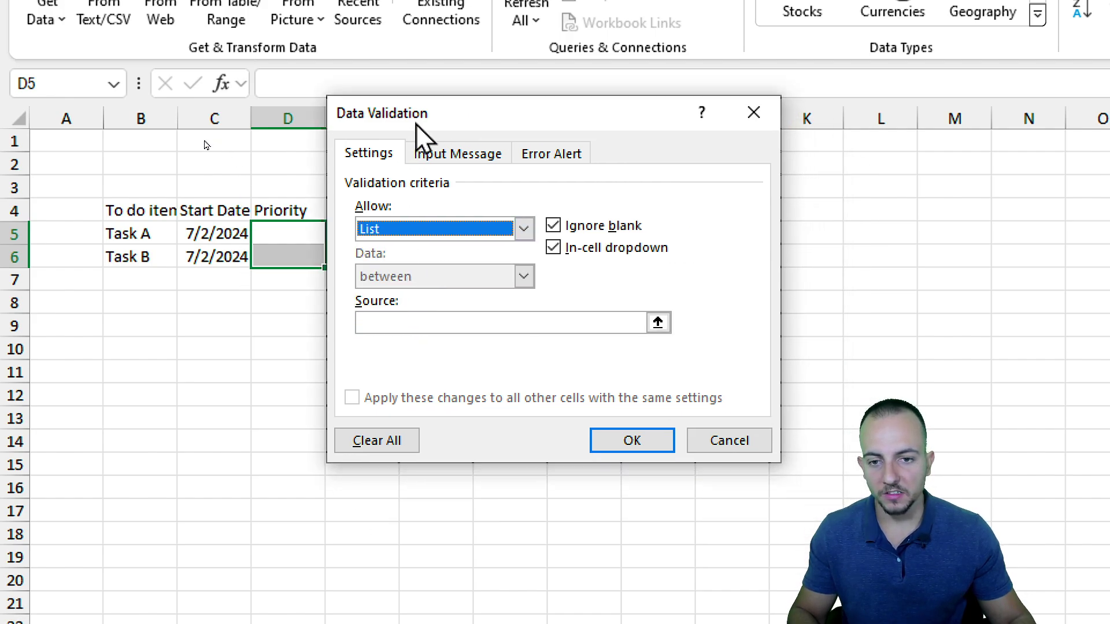
{"action": "left_click", "coordinate": [413, 323]}
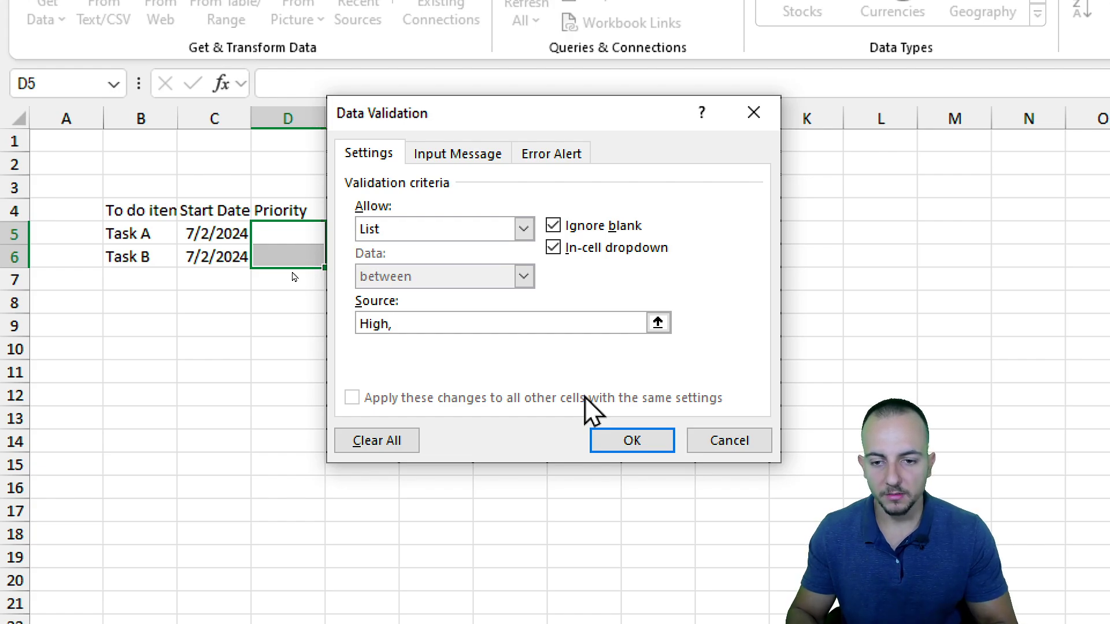
{"action": "type", "text": "High,Medium,"}
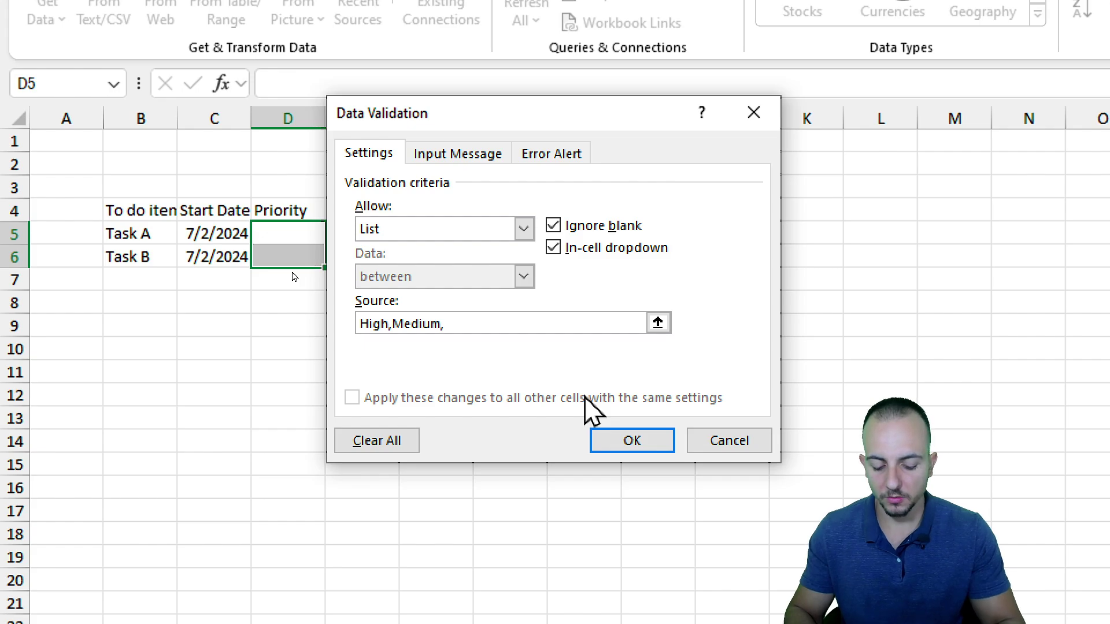
{"action": "type", "text": "Low"}
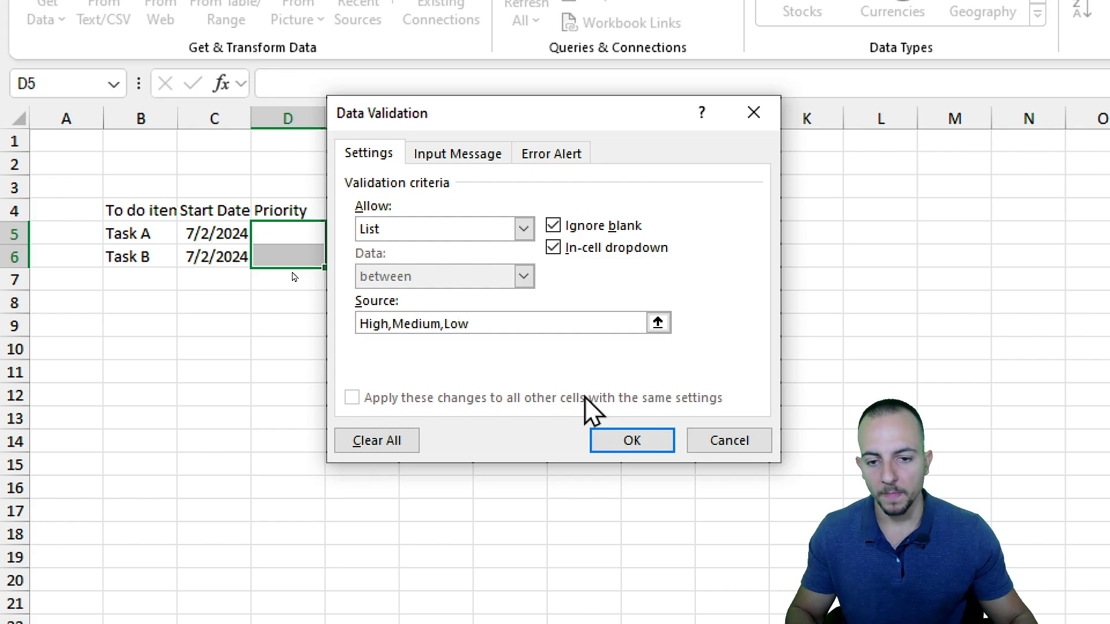
{"action": "left_click", "coordinate": [642, 443]}
Step: Choose High as the priority of Task A and Low as the priority of Task B from their in-cell dropdowns
{"action": "left_click", "coordinate": [290, 236]}
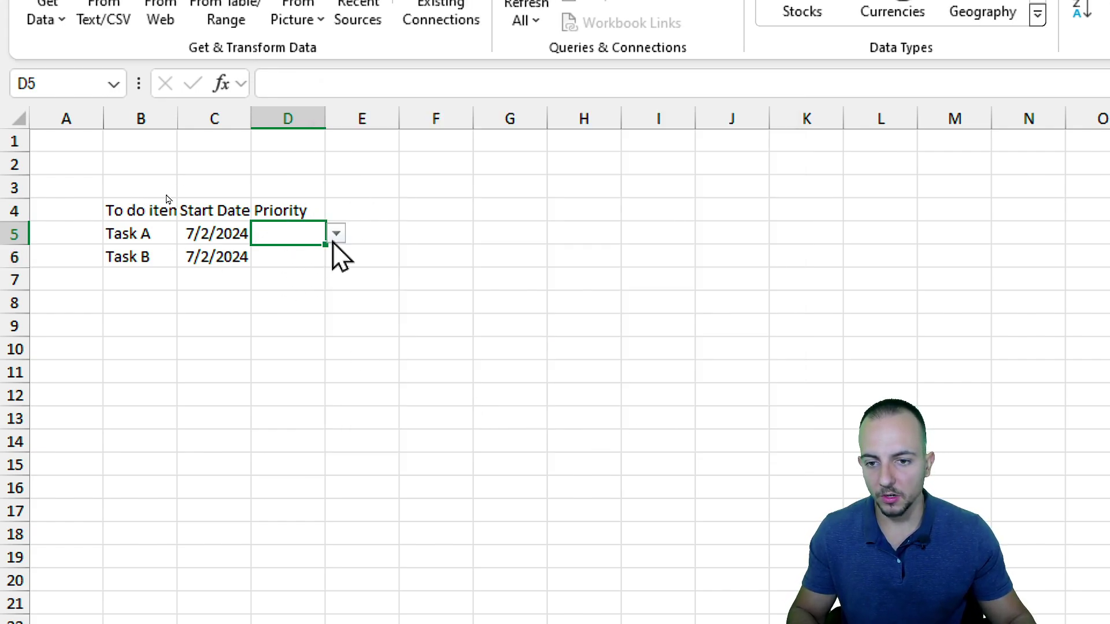
{"action": "left_click", "coordinate": [335, 233]}
{"action": "left_click", "coordinate": [307, 257]}
{"action": "left_click", "coordinate": [307, 257]}
{"action": "left_click", "coordinate": [335, 256]}
{"action": "left_click", "coordinate": [292, 298]}
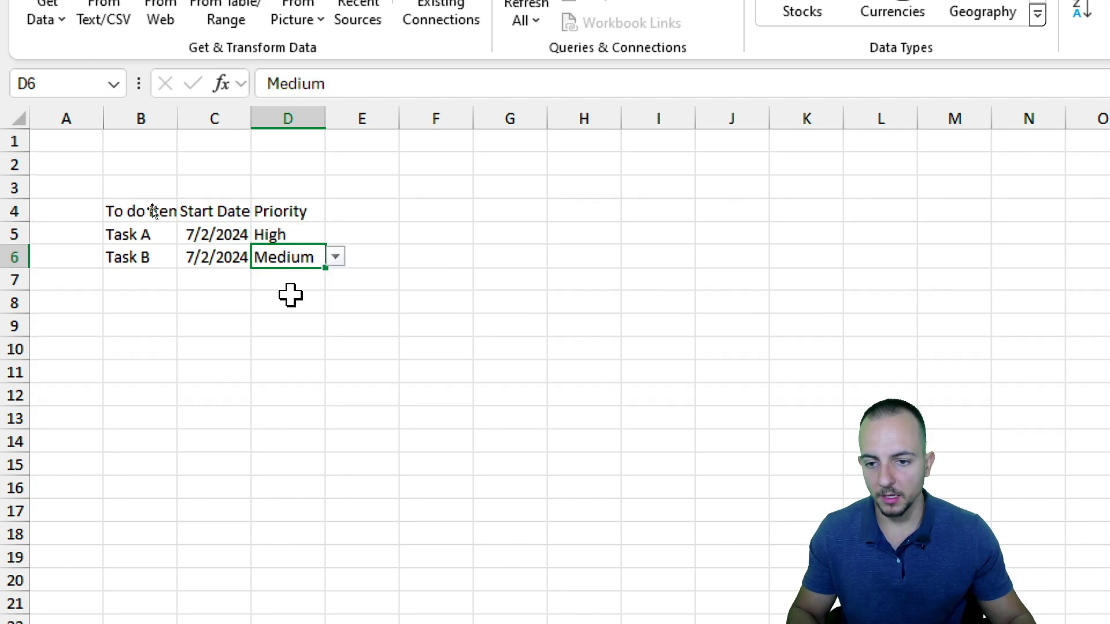
{"action": "left_click", "coordinate": [336, 256]}
{"action": "left_click", "coordinate": [278, 319]}
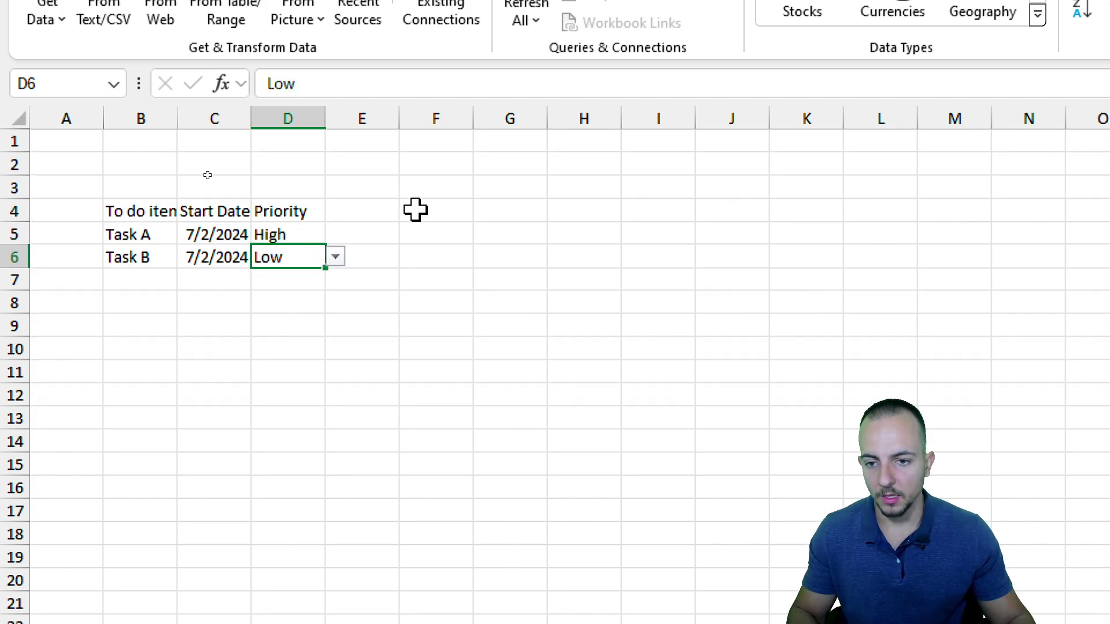
Step: Enter the column header "Deadline" in cell E4
{"action": "left_click", "coordinate": [366, 208]}
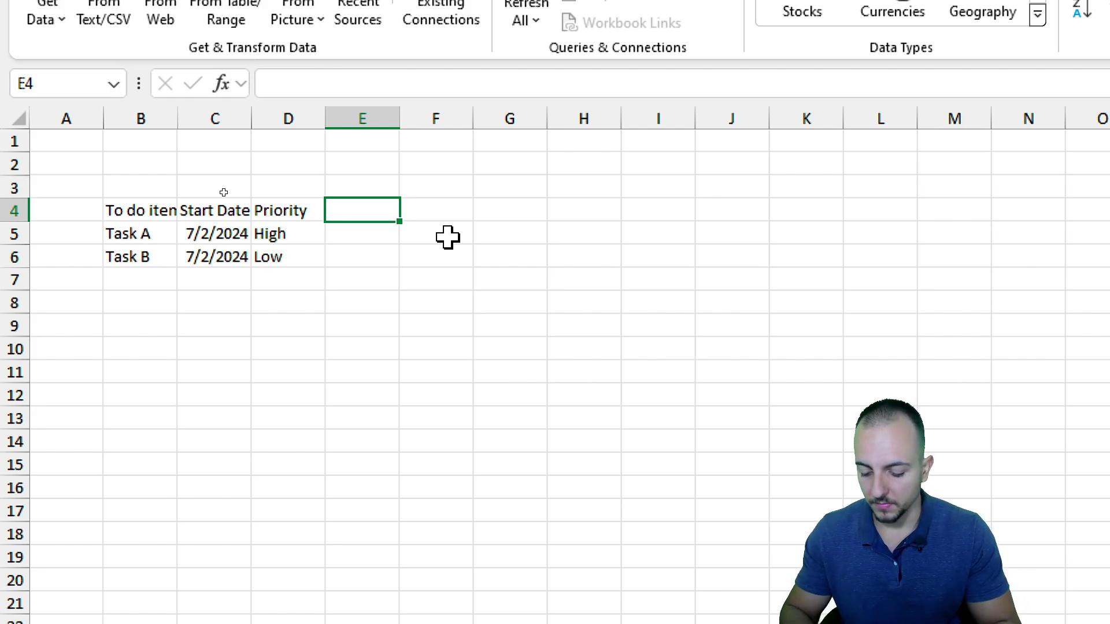
{"action": "type", "text": "Deadline"}
{"action": "key", "text": "Return"}
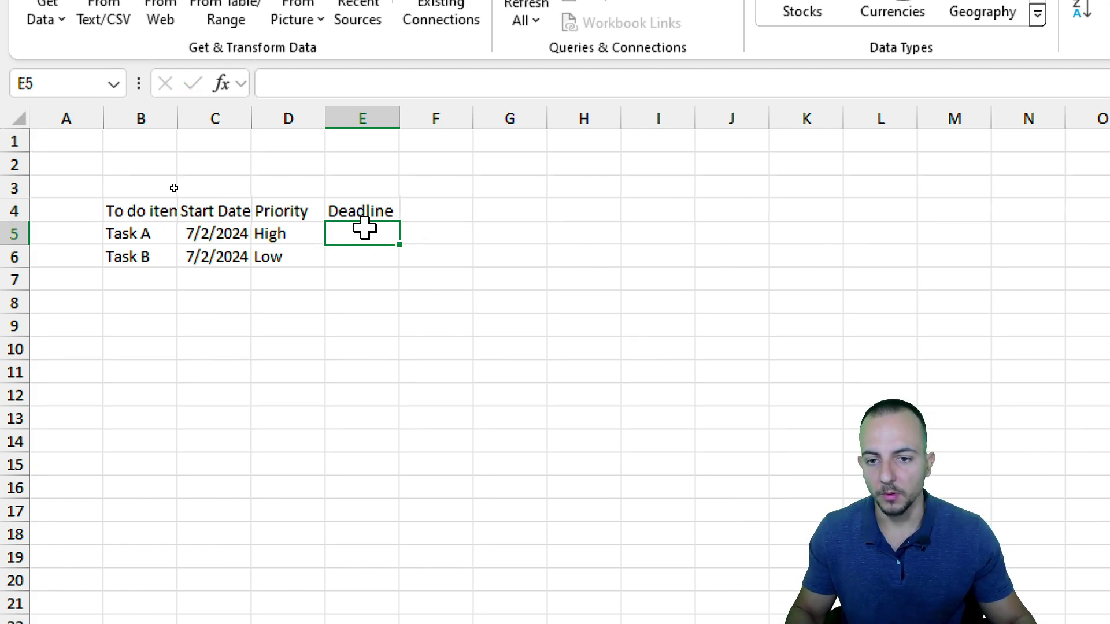
Step: Review the Task A and Task B rows from start date through priority to the deadline cells
{"action": "left_click", "coordinate": [215, 240]}
{"action": "key", "text": "shift+Right"}
{"action": "key", "text": "shift+Right"}
{"action": "key", "text": "shift+Right"}
{"action": "left_click_drag", "start_coordinate": [215, 257], "coordinate": [363, 257]}
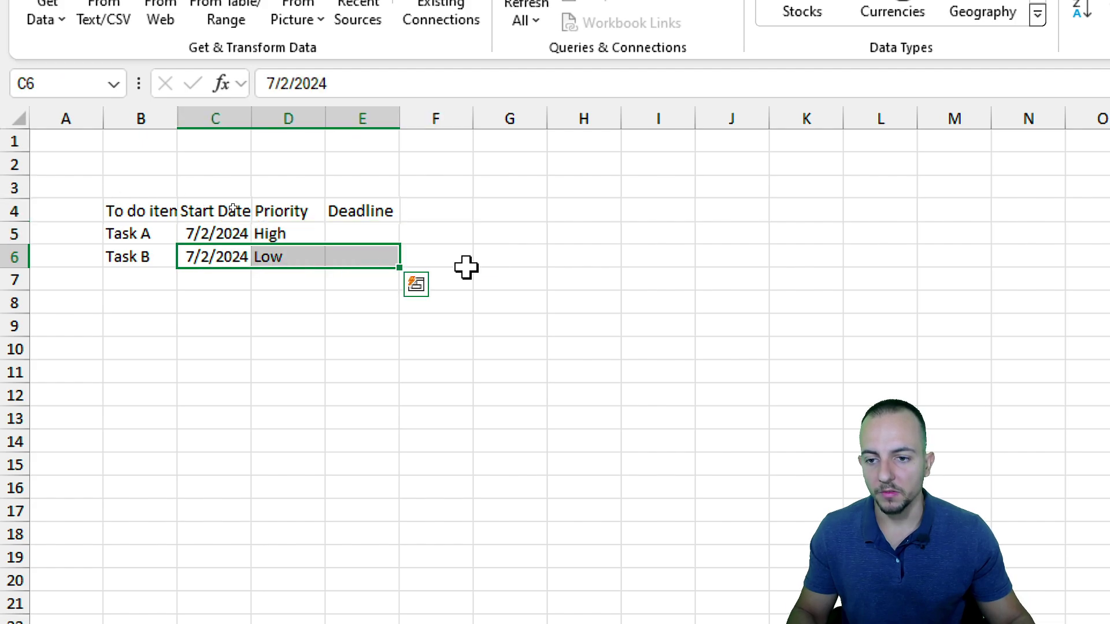
{"action": "left_click", "coordinate": [371, 231]}
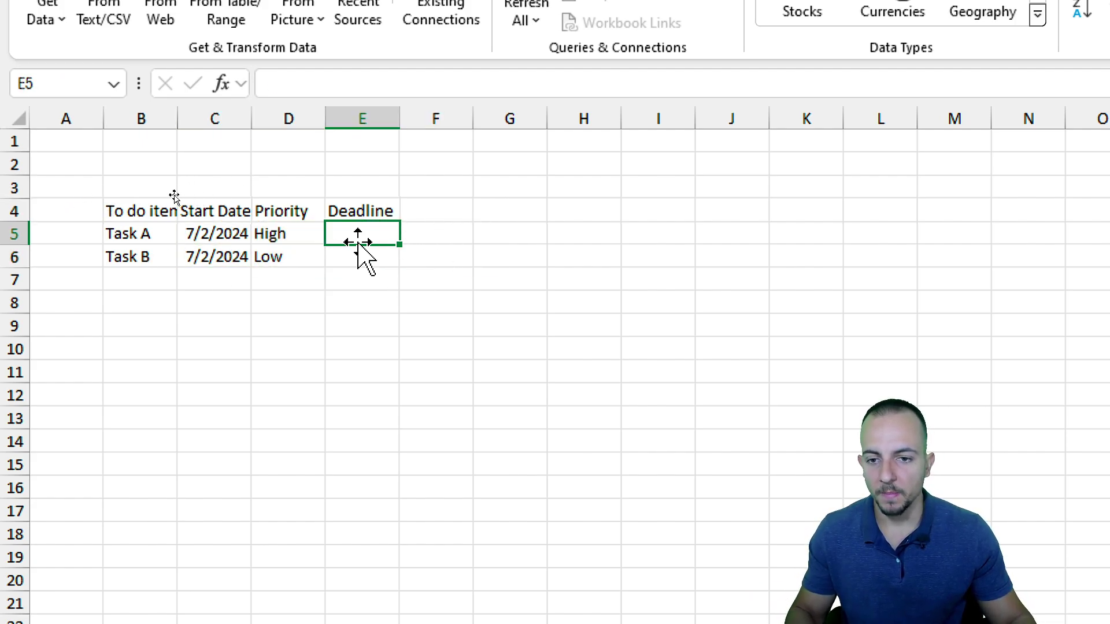
{"action": "left_click", "coordinate": [191, 237]}
{"action": "left_click_drag", "start_coordinate": [141, 237], "coordinate": [362, 238]}
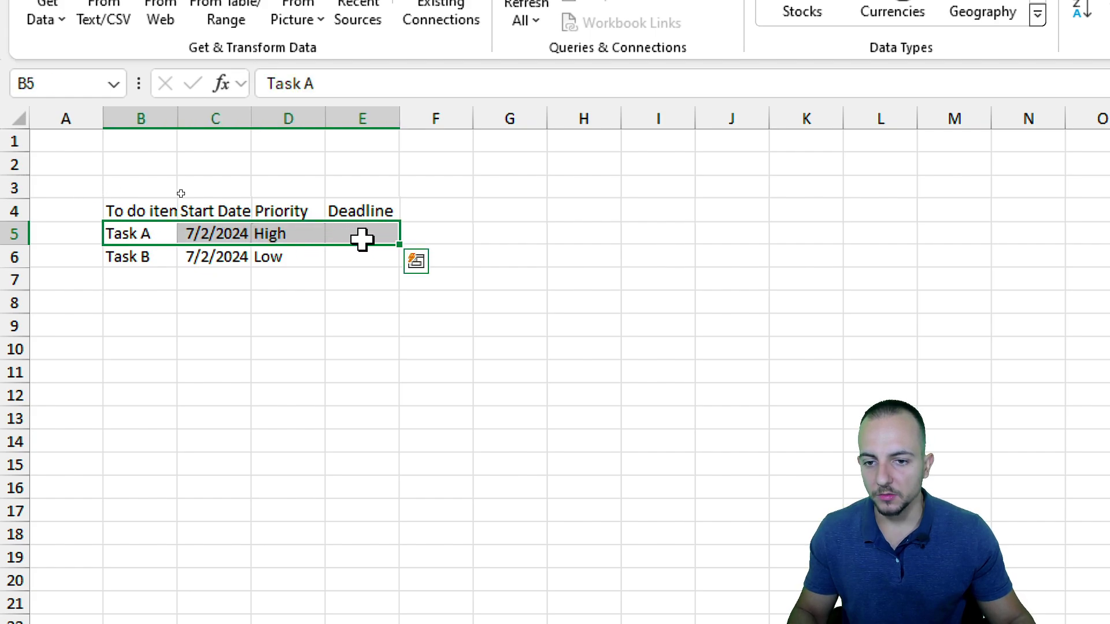
{"action": "left_click", "coordinate": [359, 237]}
{"action": "left_click", "coordinate": [237, 238]}
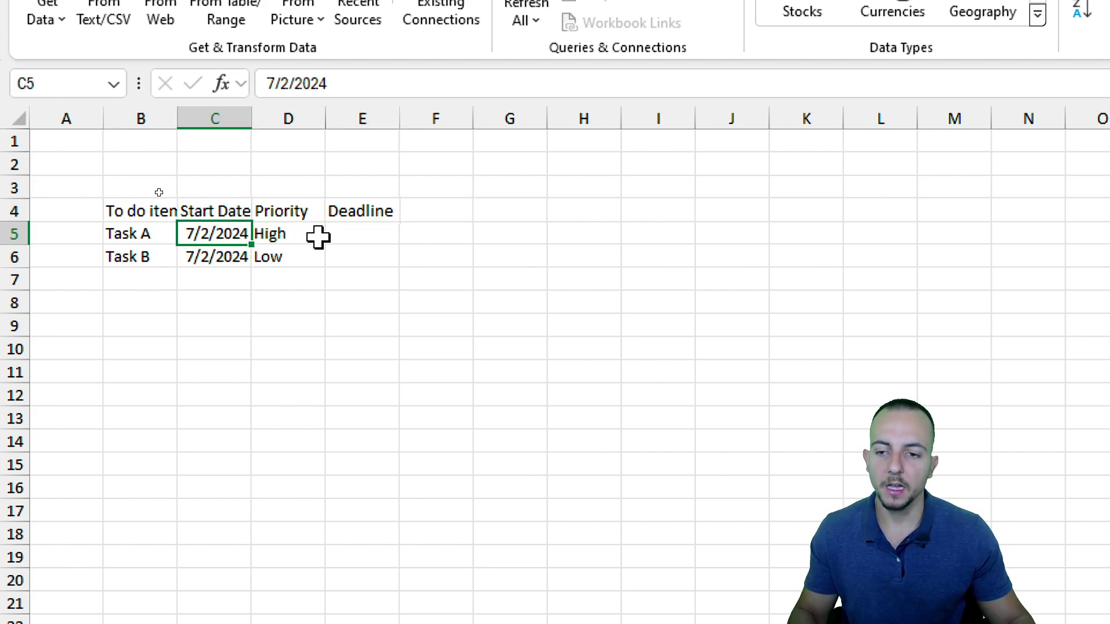
Step: Enter the deadline 07/04/2024 for Task A in E5 and fill it down to Task B in E6
{"action": "left_click", "coordinate": [364, 233]}
{"action": "type", "text": "07"}
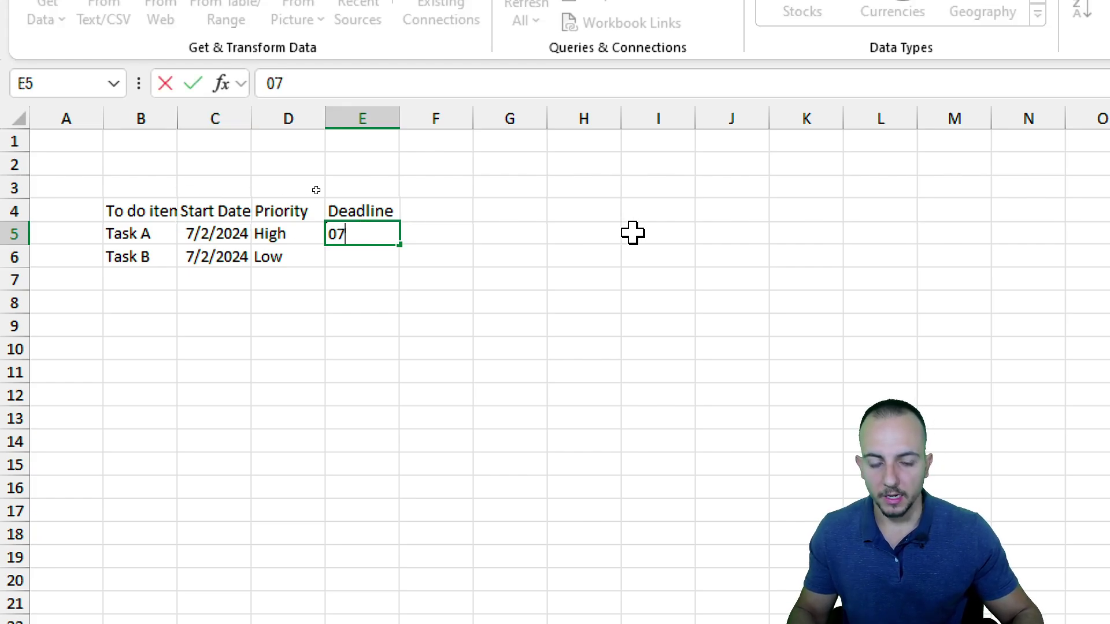
{"action": "type", "text": "/04/2024"}
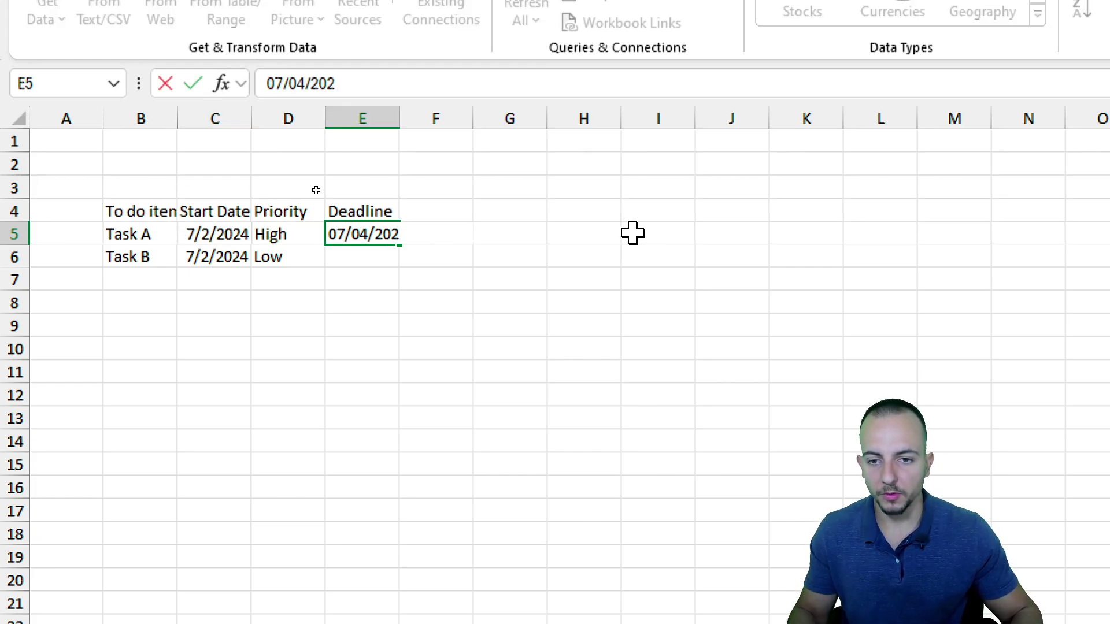
{"action": "key", "text": "Return"}
{"action": "key", "text": "ctrl+d"}
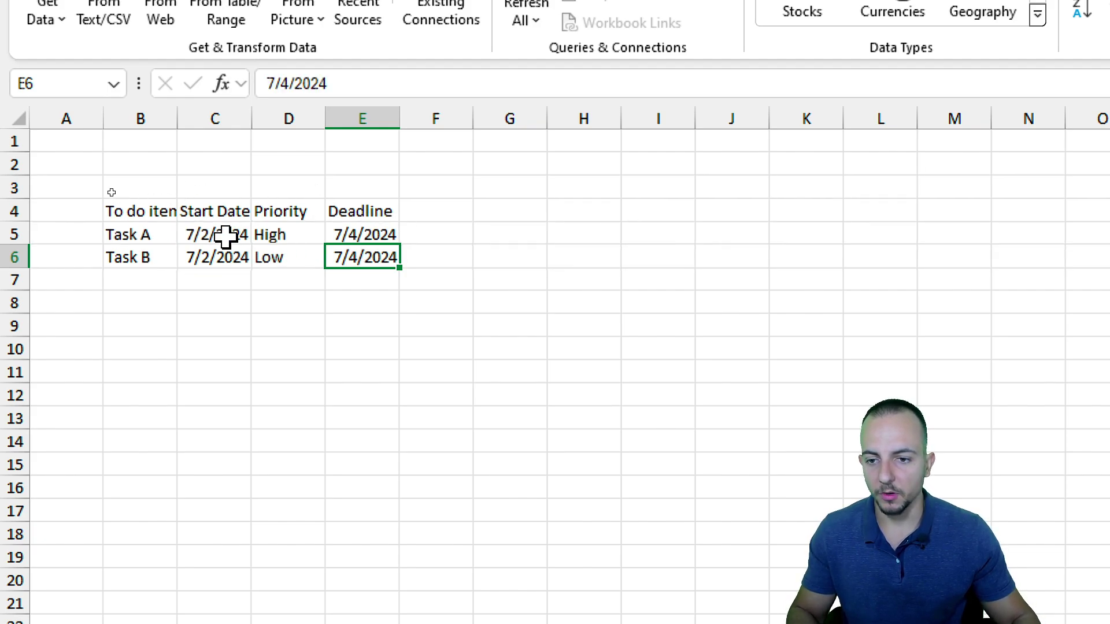
{"action": "left_click", "coordinate": [196, 233]}
{"action": "key", "text": "shift+Down"}
{"action": "key", "text": "ctrl+d"}
{"action": "left_click", "coordinate": [364, 214]}
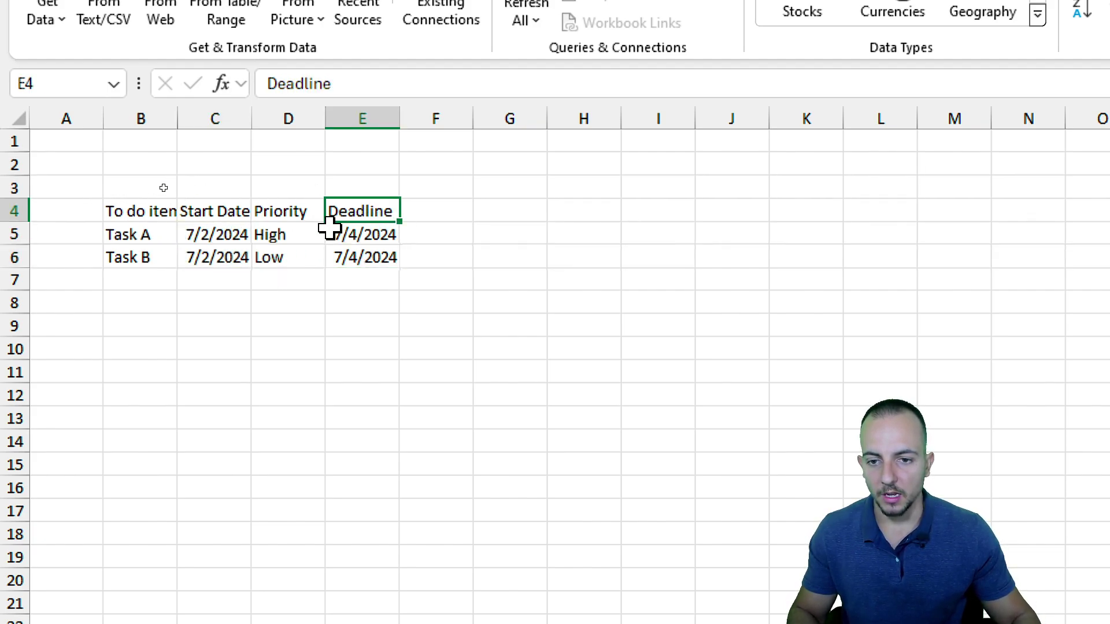
Step: Examine the to-do list's task names, Start Date column and Deadline column
{"action": "left_click", "coordinate": [232, 214]}
{"action": "key", "text": "ctrl+space"}
{"action": "left_click", "coordinate": [389, 213]}
{"action": "key", "text": "ctrl+space"}
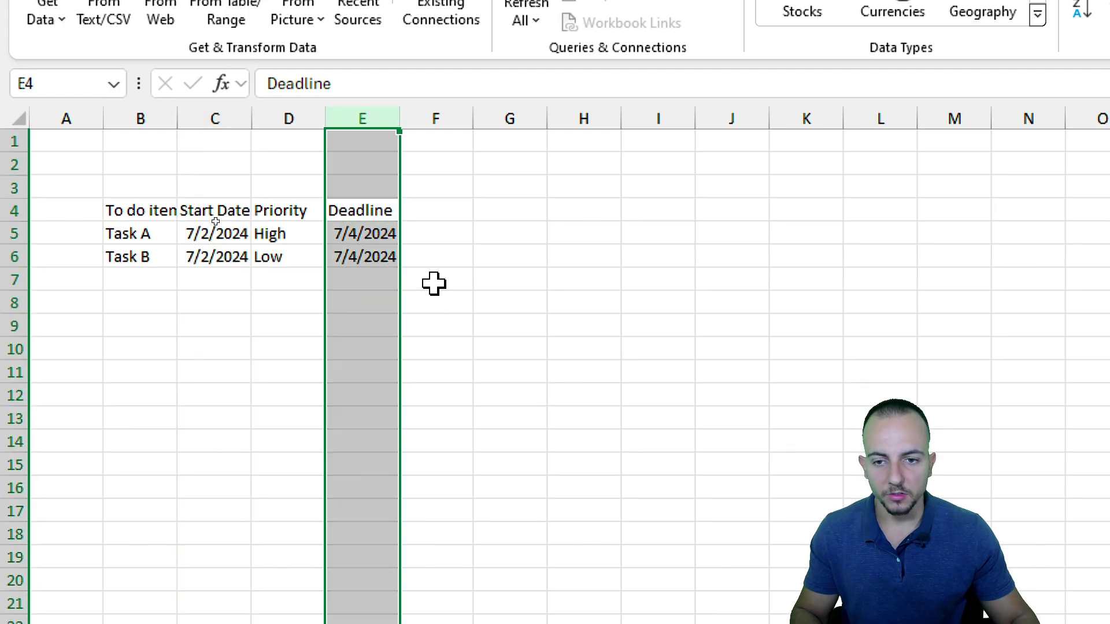
{"action": "left_click", "coordinate": [366, 218]}
{"action": "left_click_drag", "start_coordinate": [142, 220], "coordinate": [413, 251]}
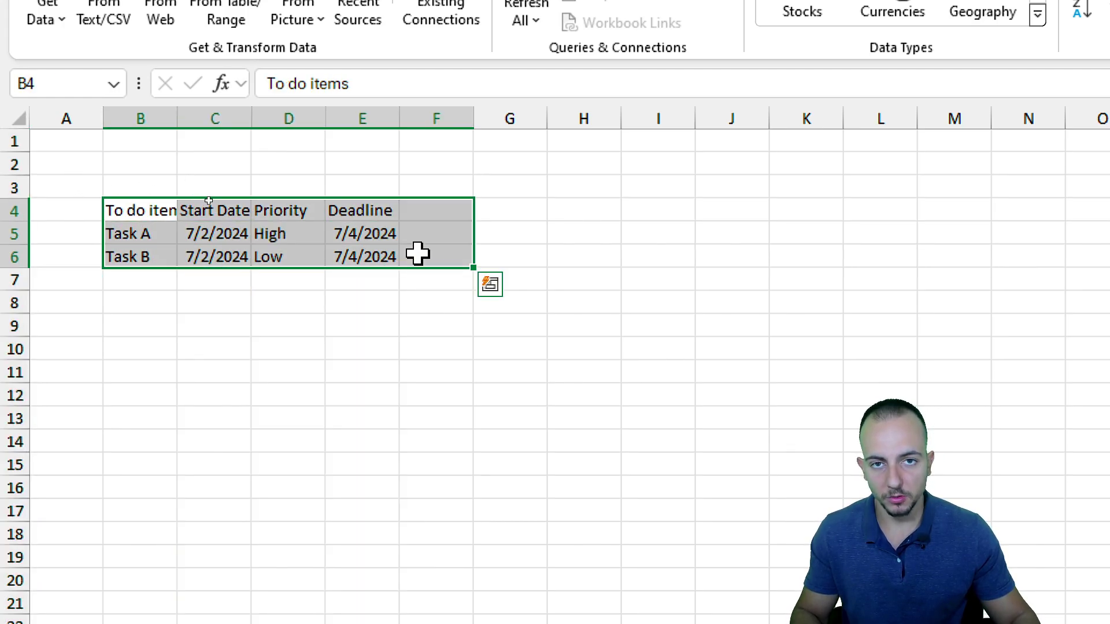
{"action": "left_click", "coordinate": [381, 213]}
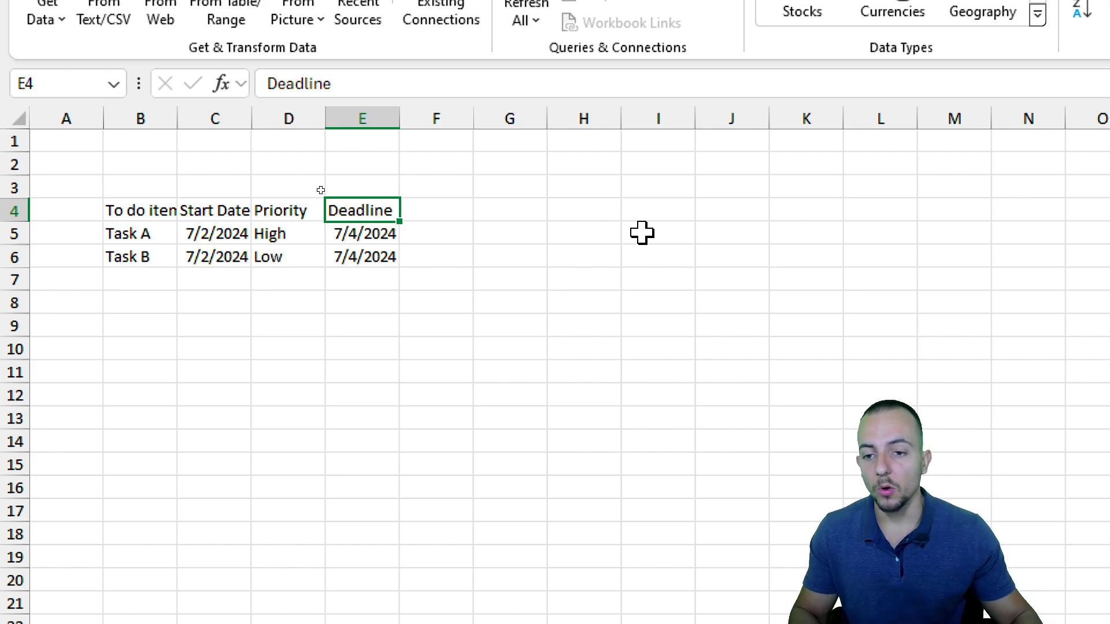
{"action": "left_click_drag", "start_coordinate": [129, 237], "coordinate": [149, 257]}
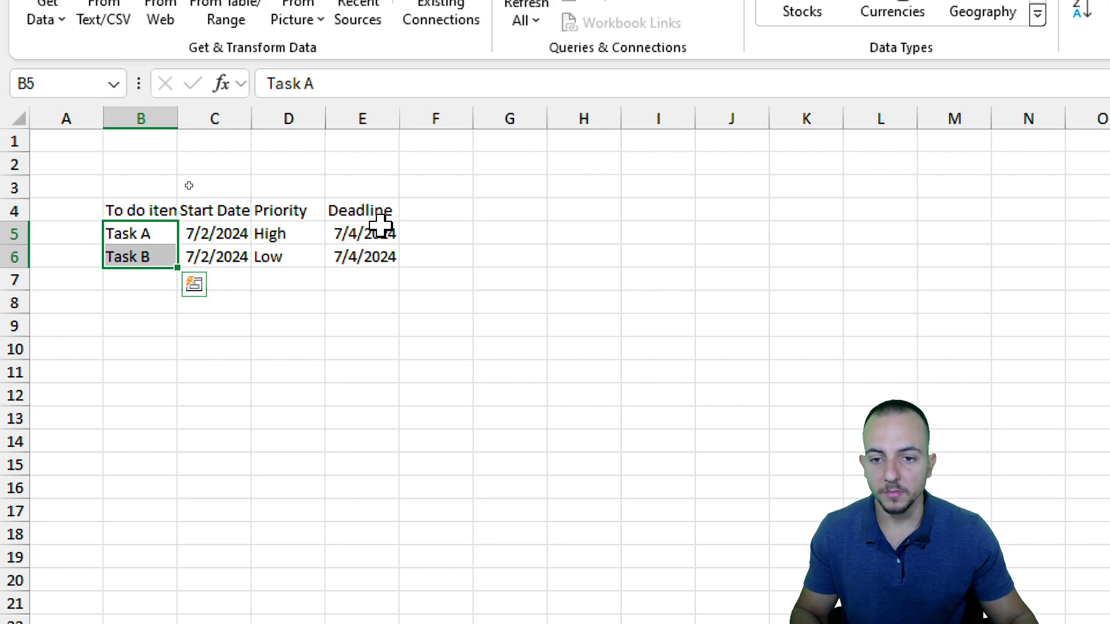
{"action": "left_click_drag", "start_coordinate": [384, 227], "coordinate": [393, 256]}
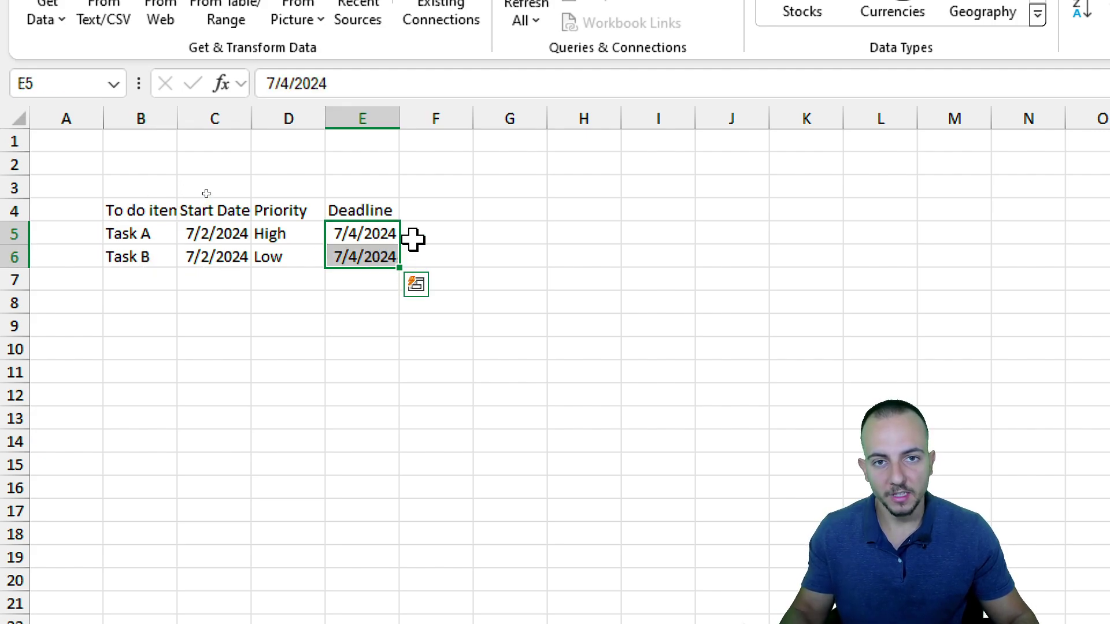
{"action": "left_click_drag", "start_coordinate": [214, 211], "coordinate": [250, 289]}
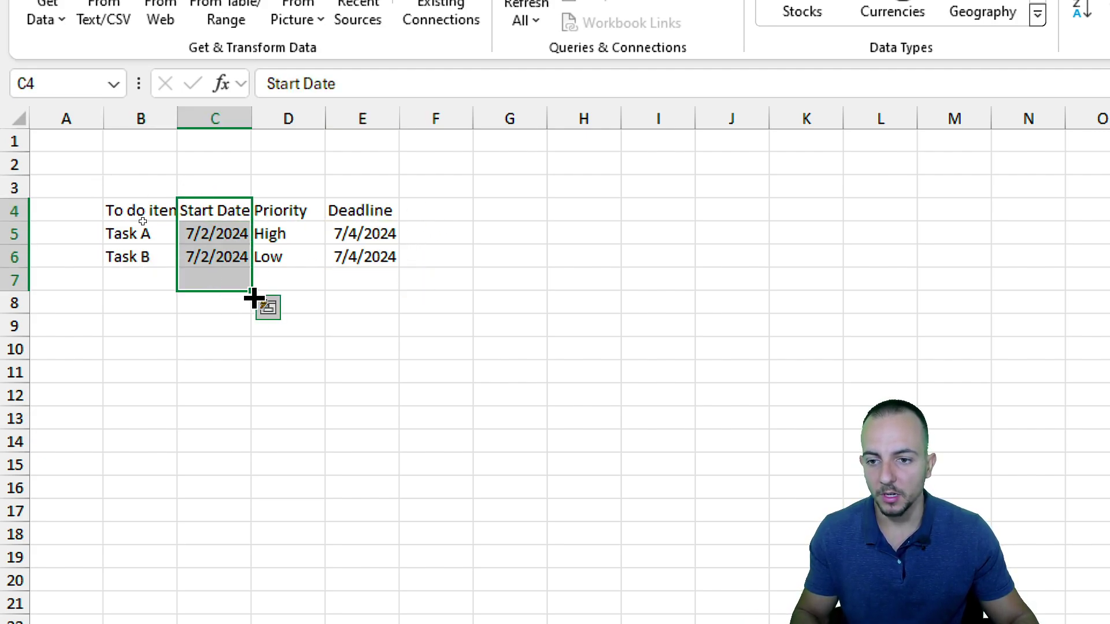
{"action": "key", "text": "ctrl+space"}
{"action": "left_click", "coordinate": [371, 217], "text": "ctrl"}
{"action": "key", "text": "ctrl+space"}
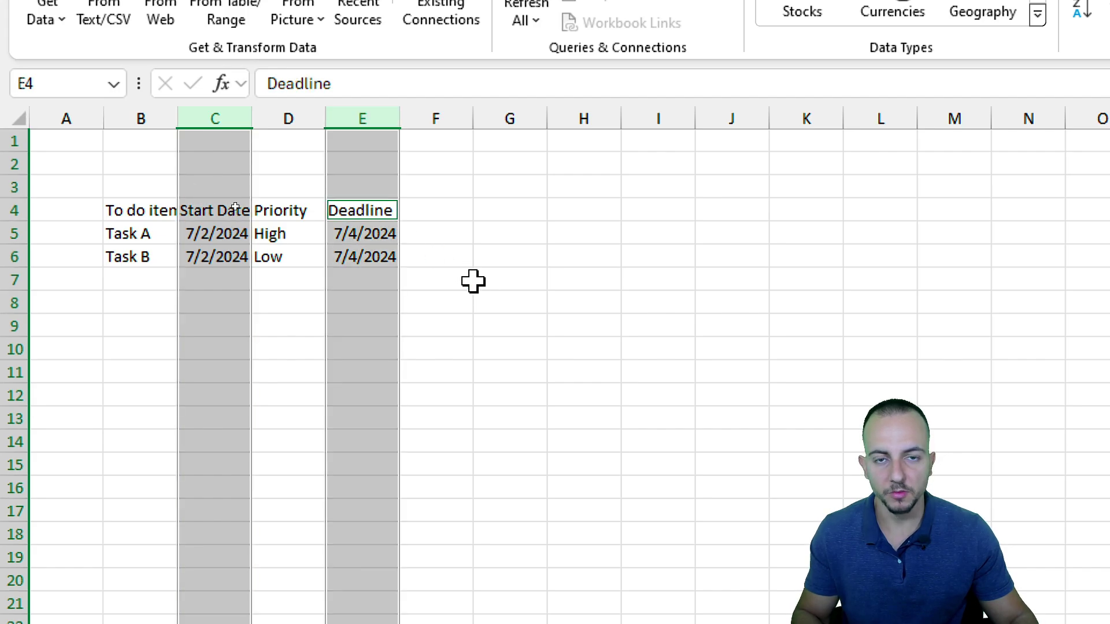
Step: Enter the column header "Status" in cell F4
{"action": "left_click", "coordinate": [443, 220]}
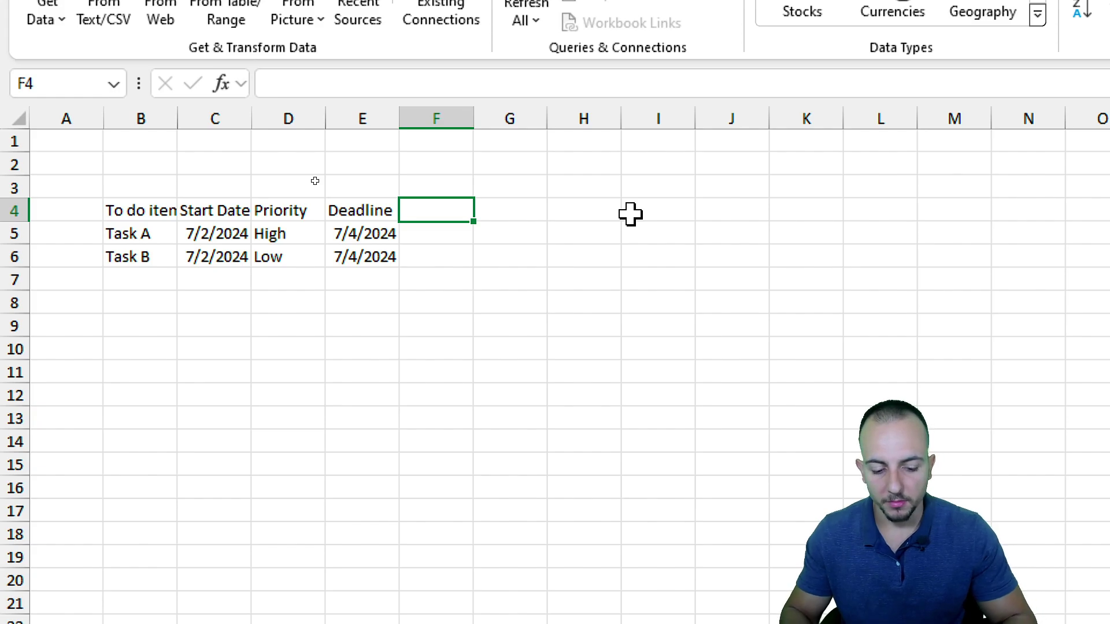
{"action": "type", "text": "Statu"}
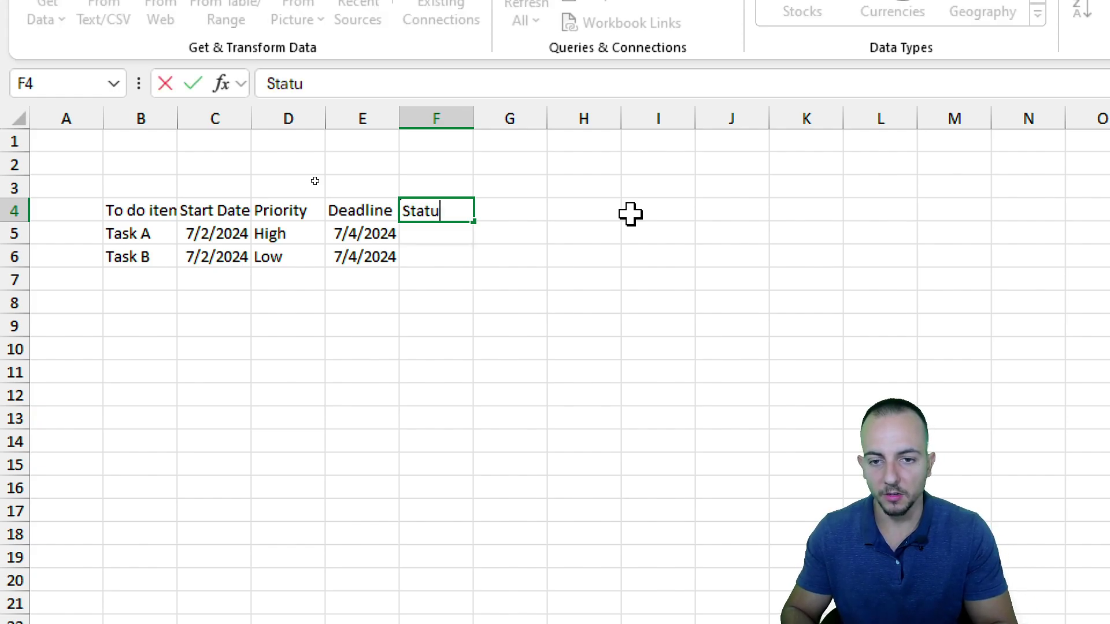
{"action": "type", "text": "s"}
{"action": "key", "text": "Return"}
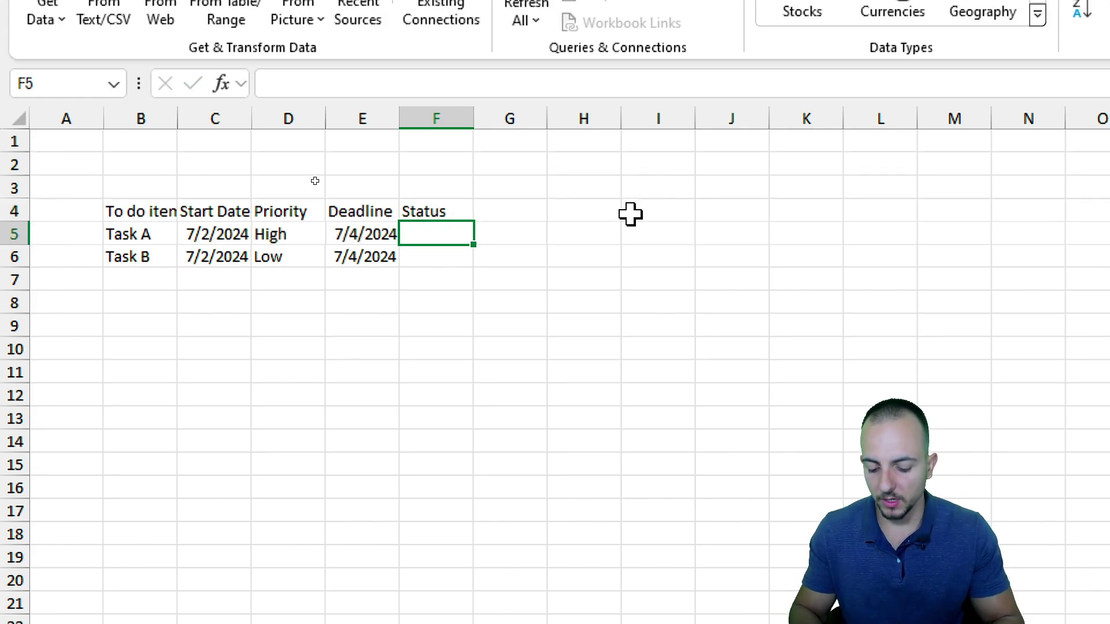
{"action": "type", "text": "To do"}
{"action": "key", "text": "Return"}
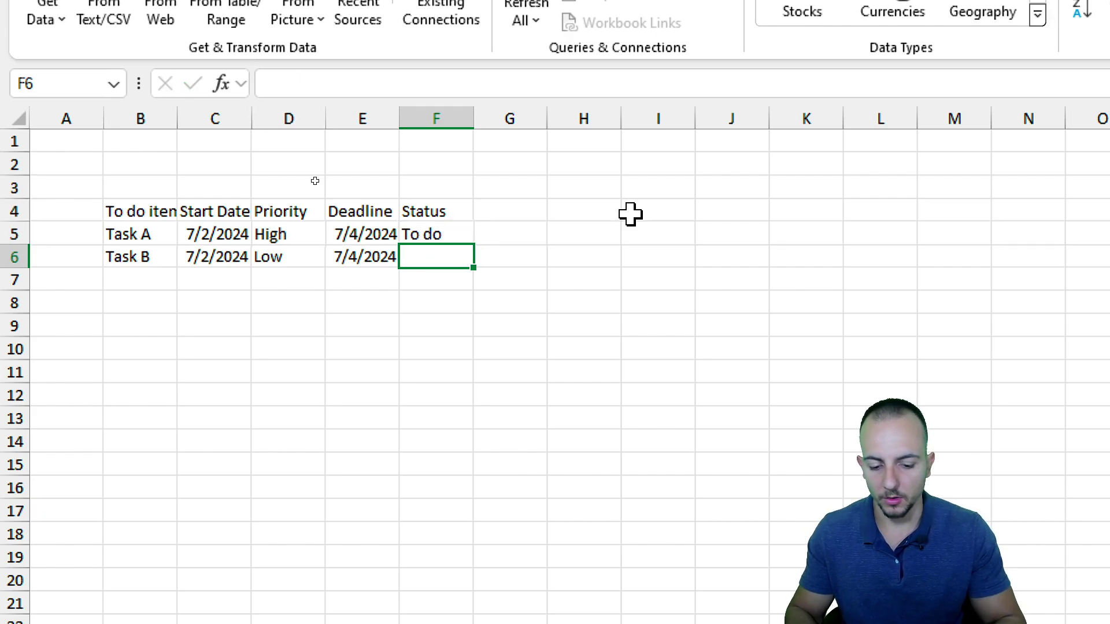
{"action": "type", "text": "Dn"}
{"action": "key", "text": "Return"}
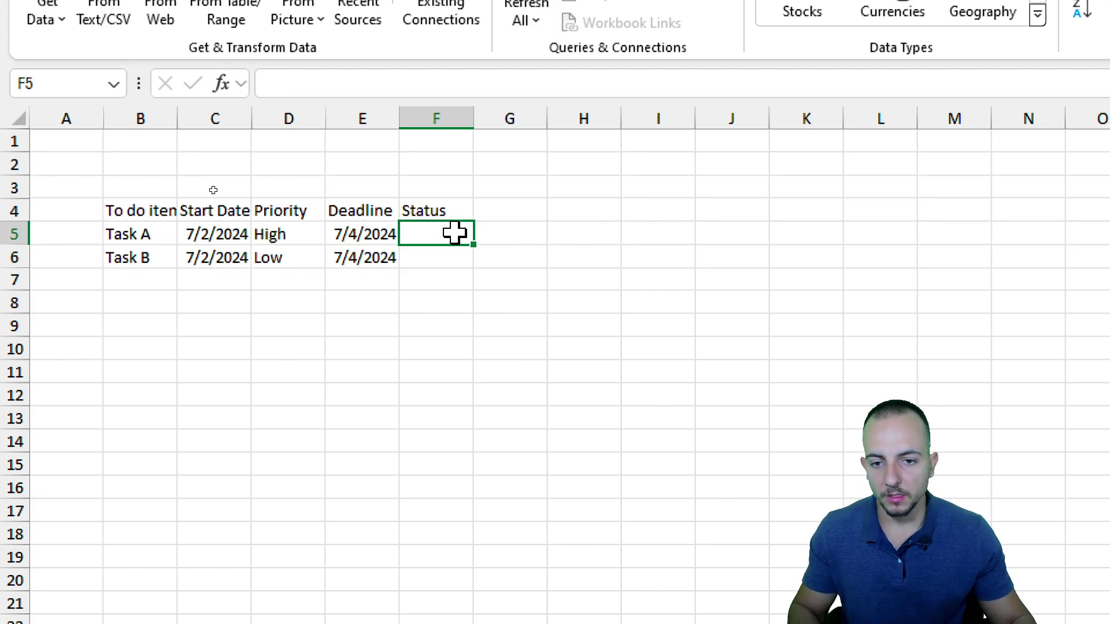
Step: Clear the status cells F5:F6 and restrict them to an in-cell dropdown list of To do, Done, In progress and Cancelled
{"action": "left_click_drag", "start_coordinate": [454, 230], "coordinate": [436, 255]}
{"action": "key", "text": "Delete"}
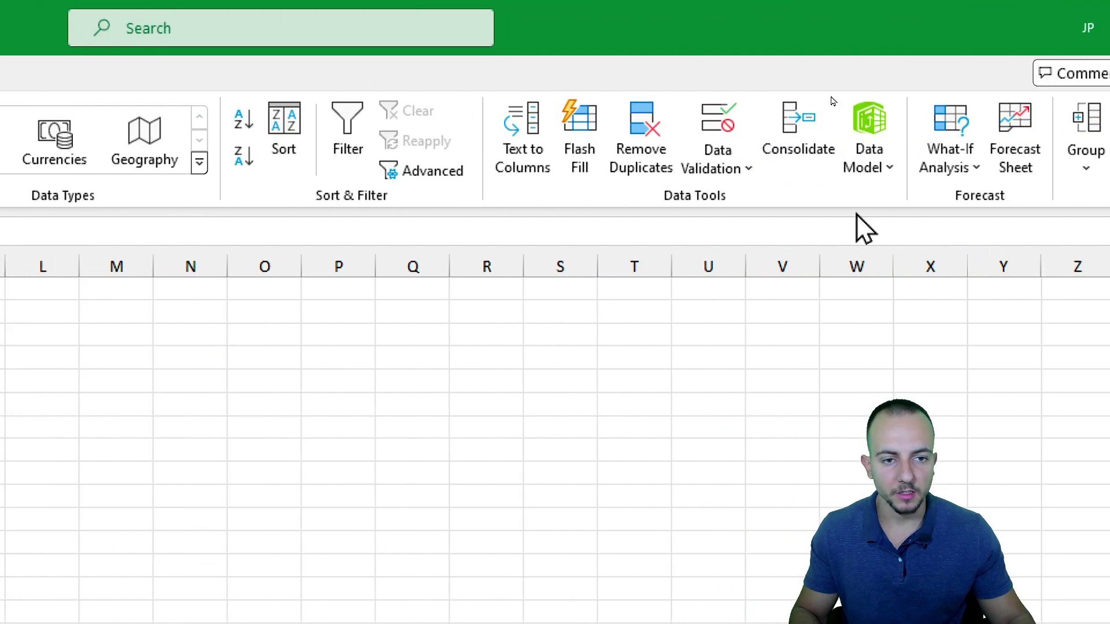
{"action": "left_click", "coordinate": [1052, 133]}
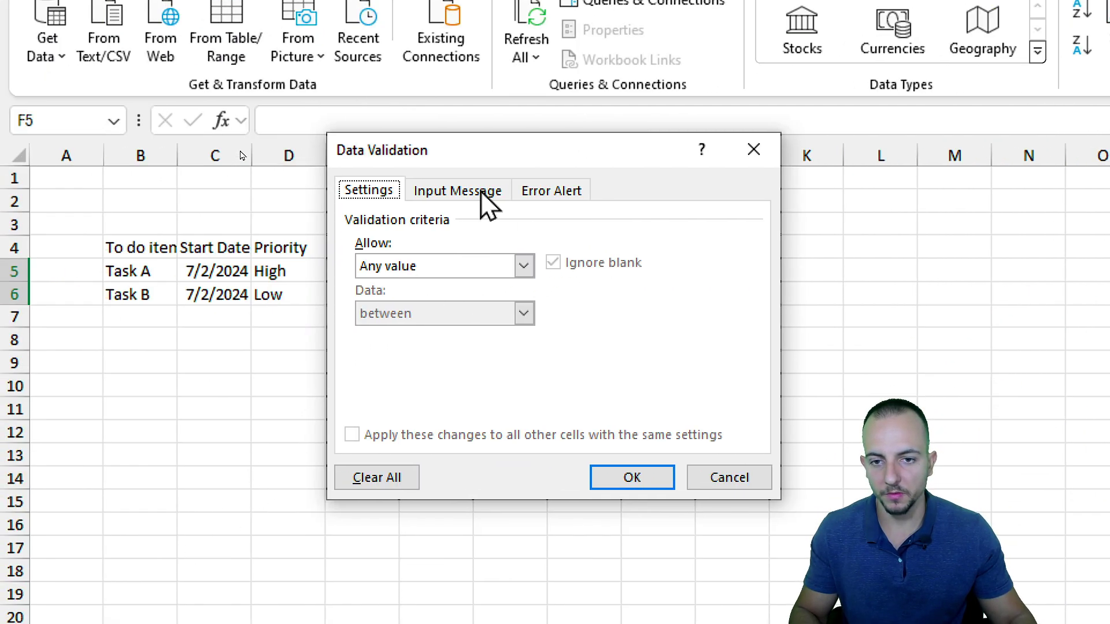
{"action": "left_click_drag", "start_coordinate": [513, 159], "coordinate": [665, 205]}
{"action": "left_click", "coordinate": [555, 174]}
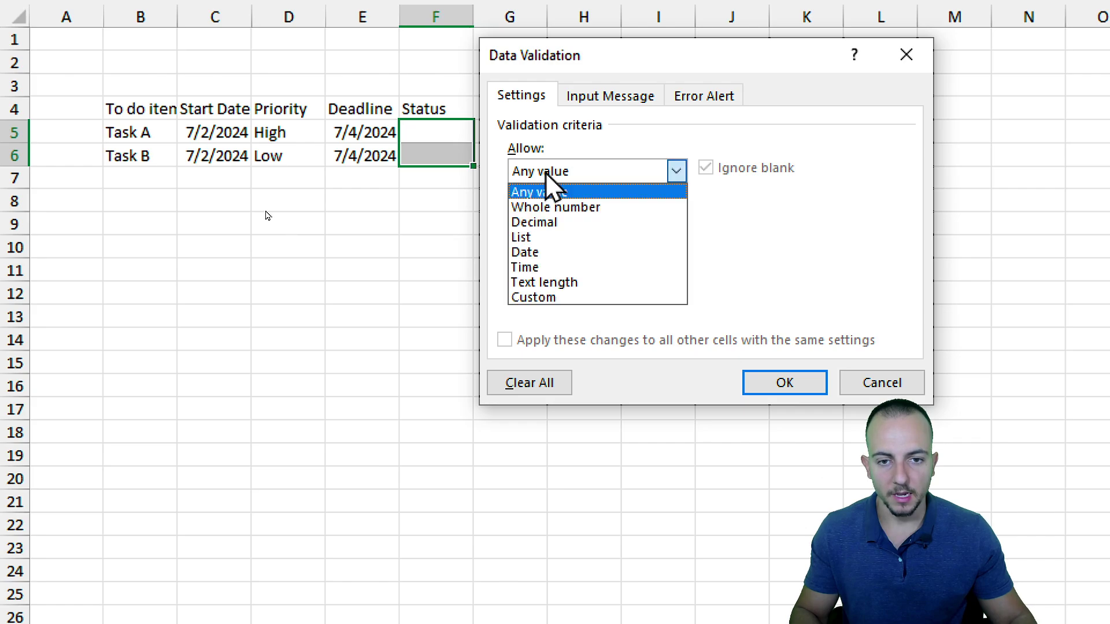
{"action": "left_click", "coordinate": [548, 237]}
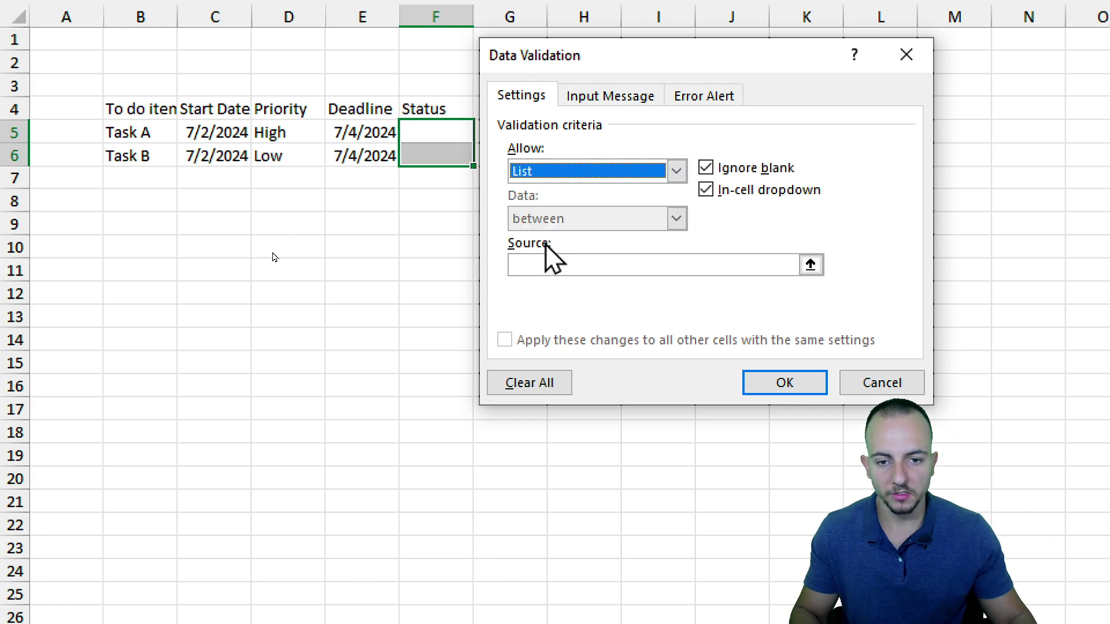
{"action": "left_click", "coordinate": [550, 265]}
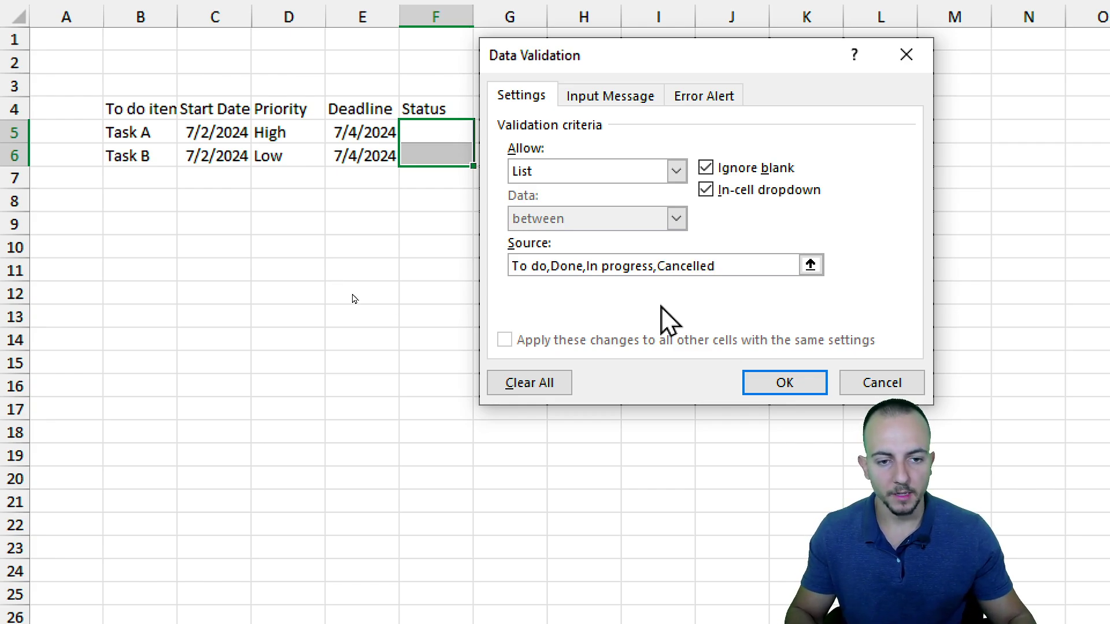
{"action": "left_click", "coordinate": [795, 384]}
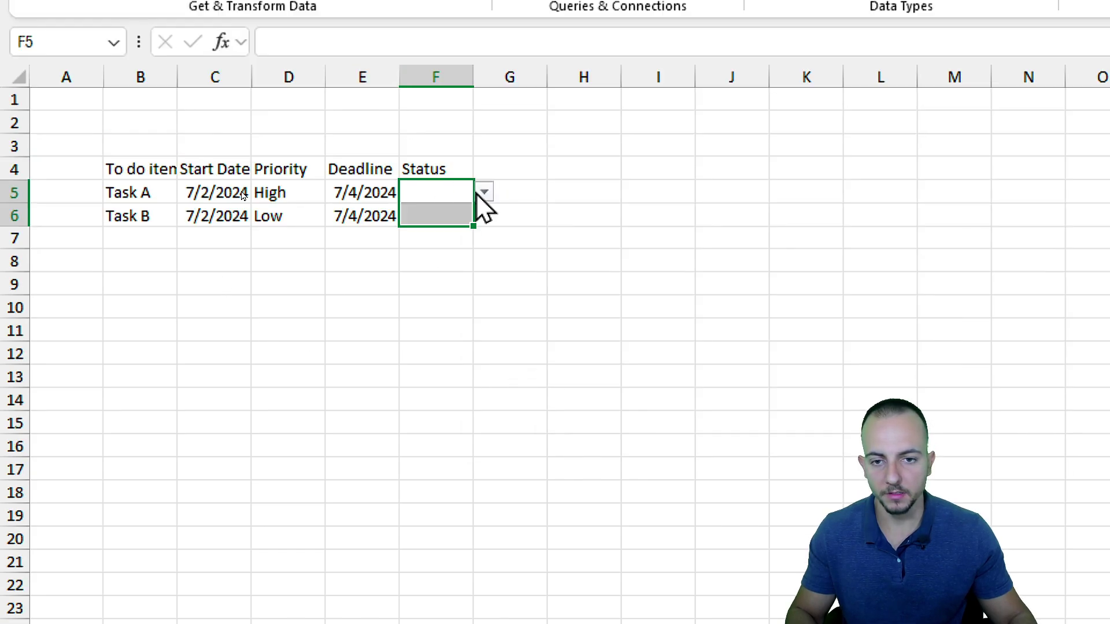
Step: Choose To do as the status of Task A and In progress as the status of Task B
{"action": "left_click", "coordinate": [439, 133]}
{"action": "left_click", "coordinate": [484, 192]}
{"action": "left_click", "coordinate": [440, 215]}
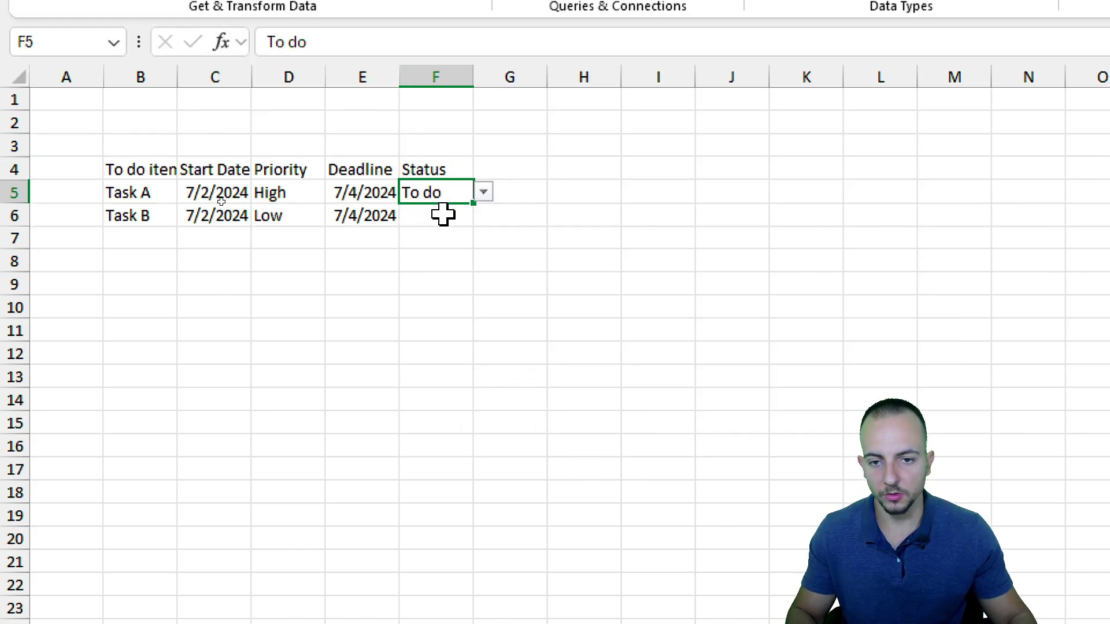
{"action": "left_click", "coordinate": [442, 215]}
{"action": "left_click", "coordinate": [484, 215]}
{"action": "left_click", "coordinate": [456, 278]}
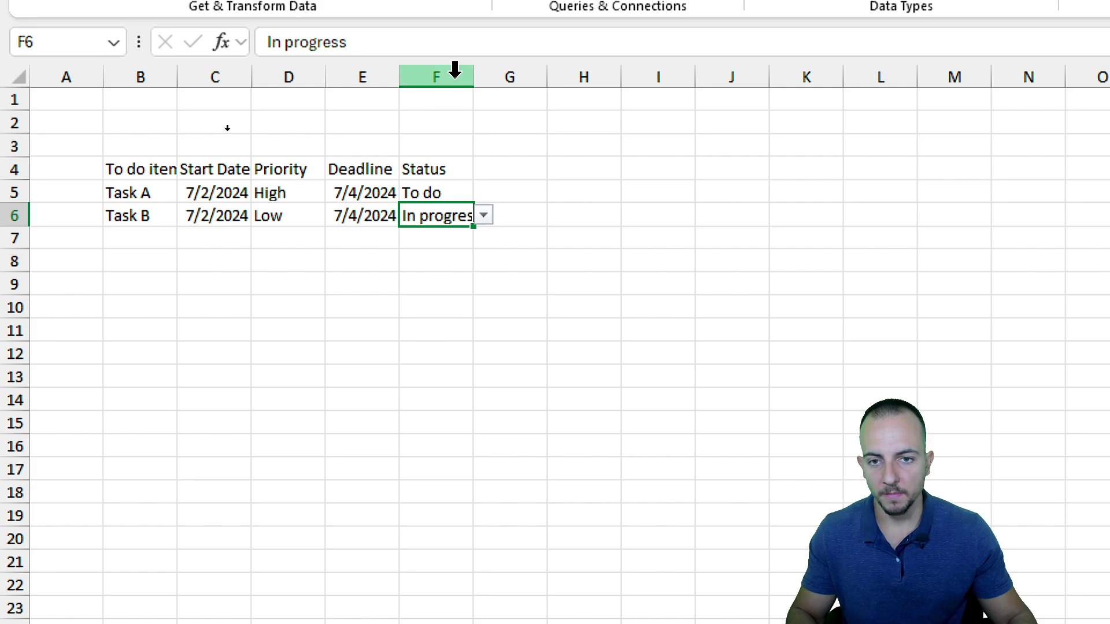
Step: Widen the Status, Deadline, Priority and Start Date columns slightly and make the To do items column B several times wider
{"action": "left_click", "coordinate": [453, 74]}
{"action": "left_click_drag", "start_coordinate": [483, 82], "coordinate": [510, 88]}
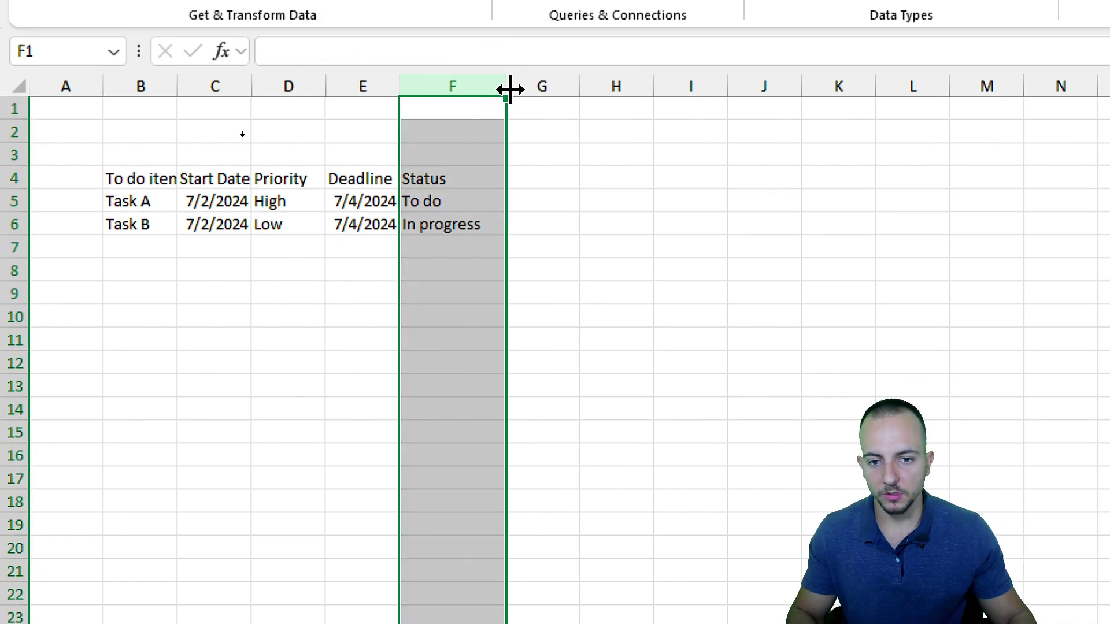
{"action": "left_click", "coordinate": [370, 103]}
{"action": "left_click", "coordinate": [363, 81]}
{"action": "left_click_drag", "start_coordinate": [399, 81], "coordinate": [432, 84]}
{"action": "left_click", "coordinate": [316, 81]}
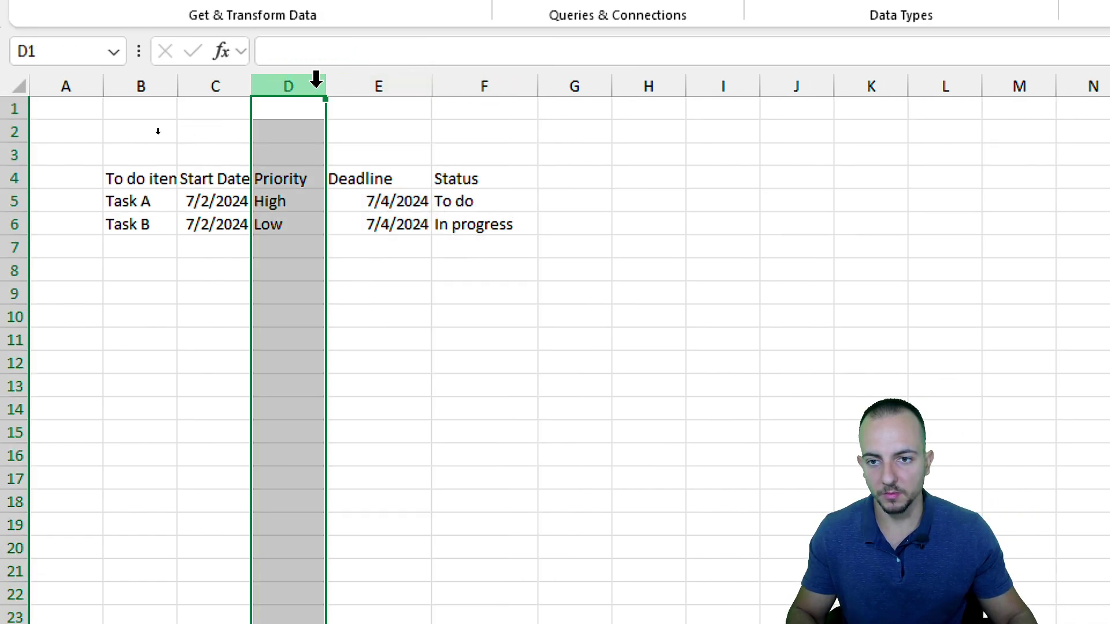
{"action": "left_click_drag", "start_coordinate": [325, 83], "coordinate": [359, 85]}
{"action": "left_click", "coordinate": [223, 81]}
{"action": "left_click_drag", "start_coordinate": [251, 82], "coordinate": [280, 84]}
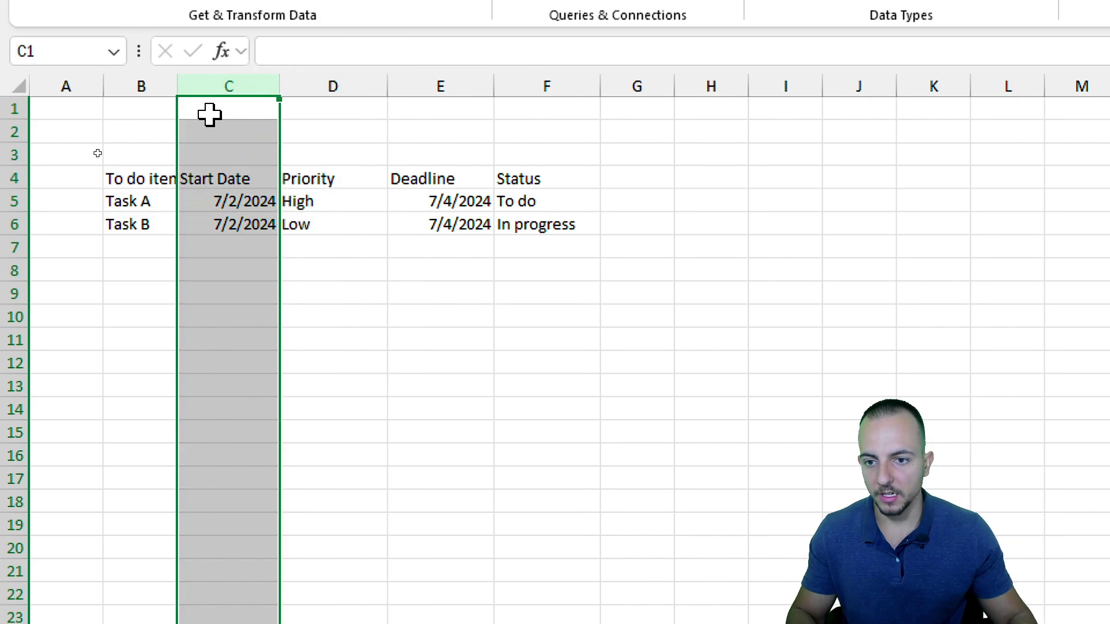
{"action": "left_click", "coordinate": [141, 87]}
{"action": "left_click_drag", "start_coordinate": [178, 86], "coordinate": [423, 87]}
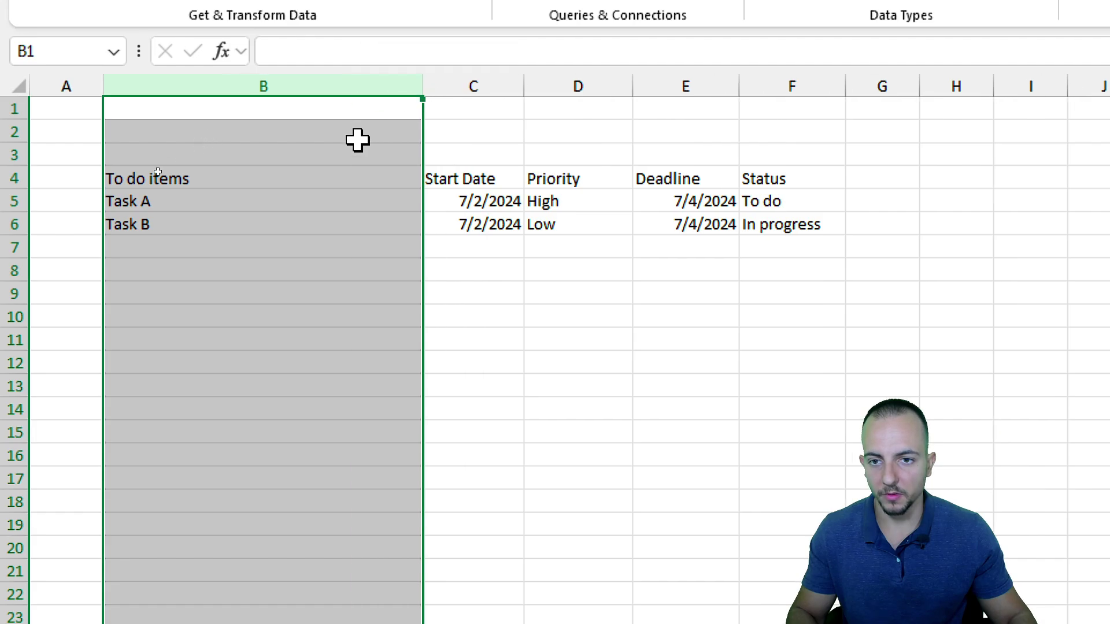
Step: Center the list B4:F6 vertically and horizontally, and left-align the task names in B5:B6
{"action": "left_click", "coordinate": [316, 186]}
{"action": "left_click_drag", "start_coordinate": [316, 198], "coordinate": [317, 252]}
{"action": "left_click", "coordinate": [308, 169]}
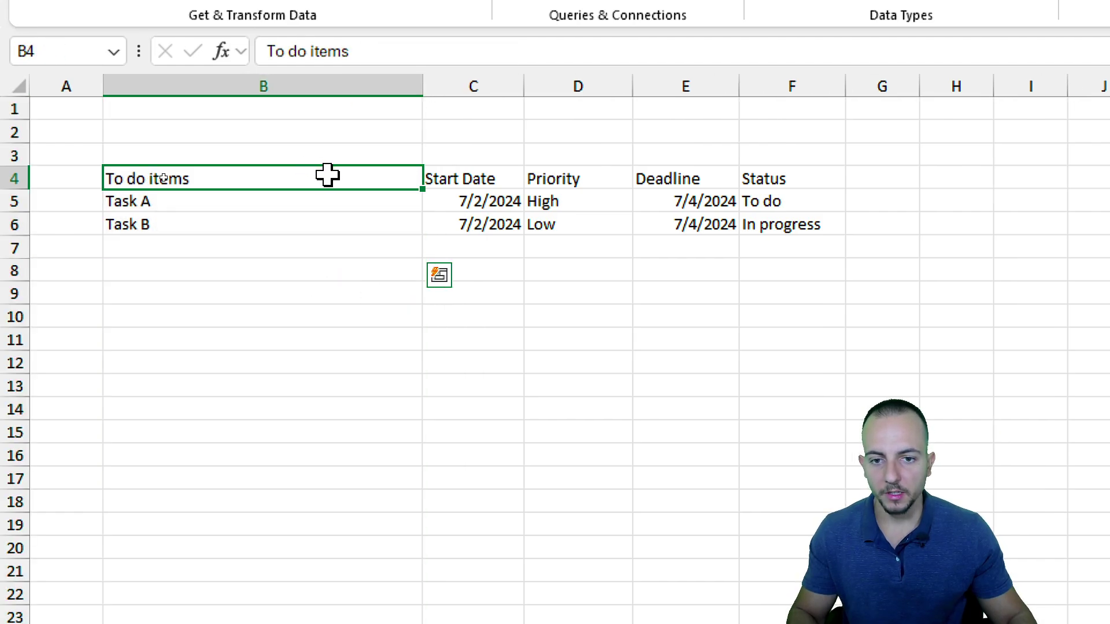
{"action": "left_click_drag", "start_coordinate": [327, 175], "coordinate": [739, 216]}
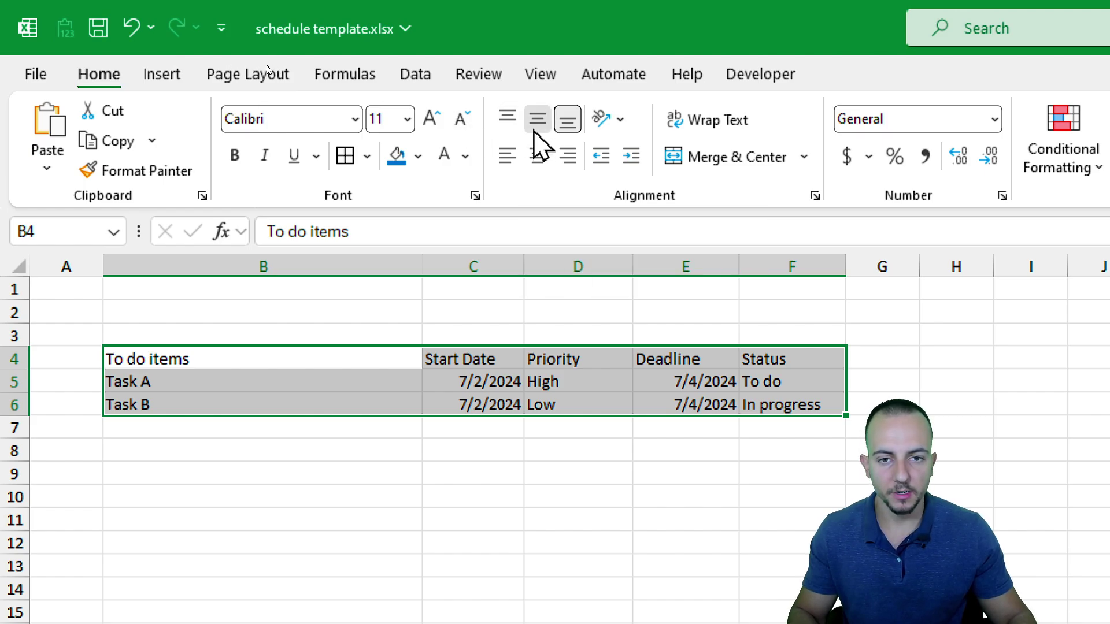
{"action": "left_click", "coordinate": [534, 132]}
{"action": "left_click", "coordinate": [536, 159]}
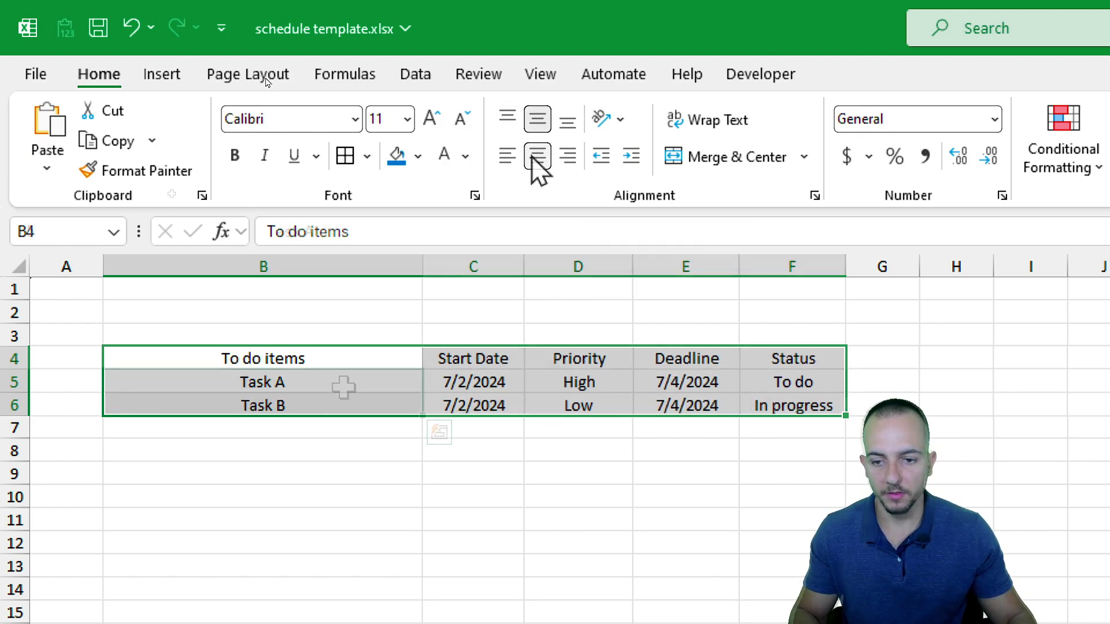
{"action": "left_click_drag", "start_coordinate": [343, 384], "coordinate": [342, 405]}
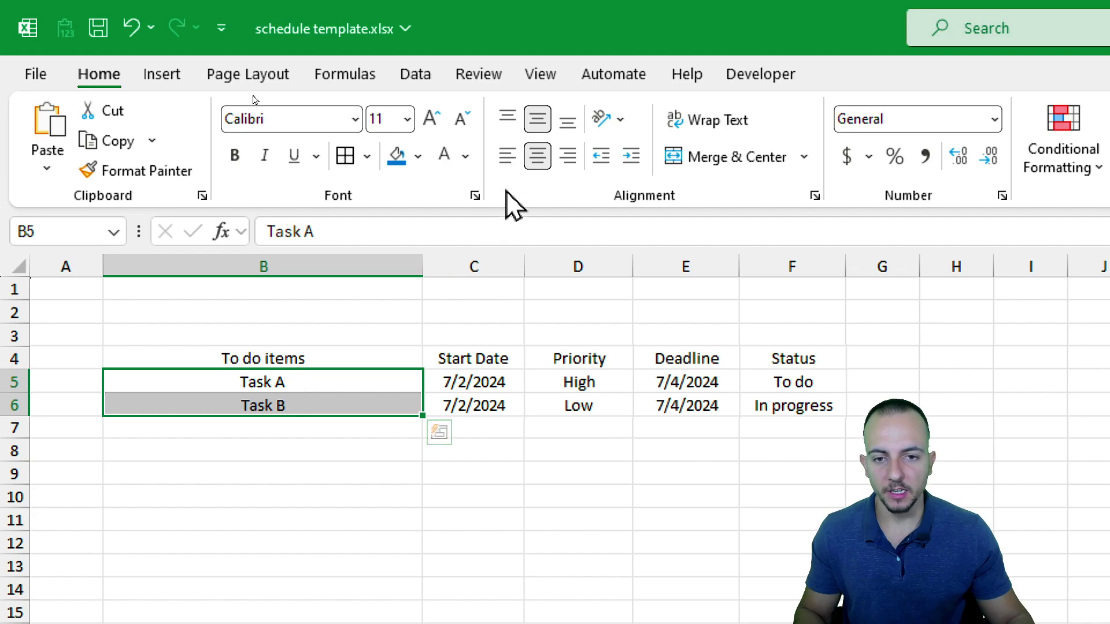
{"action": "left_click", "coordinate": [508, 158]}
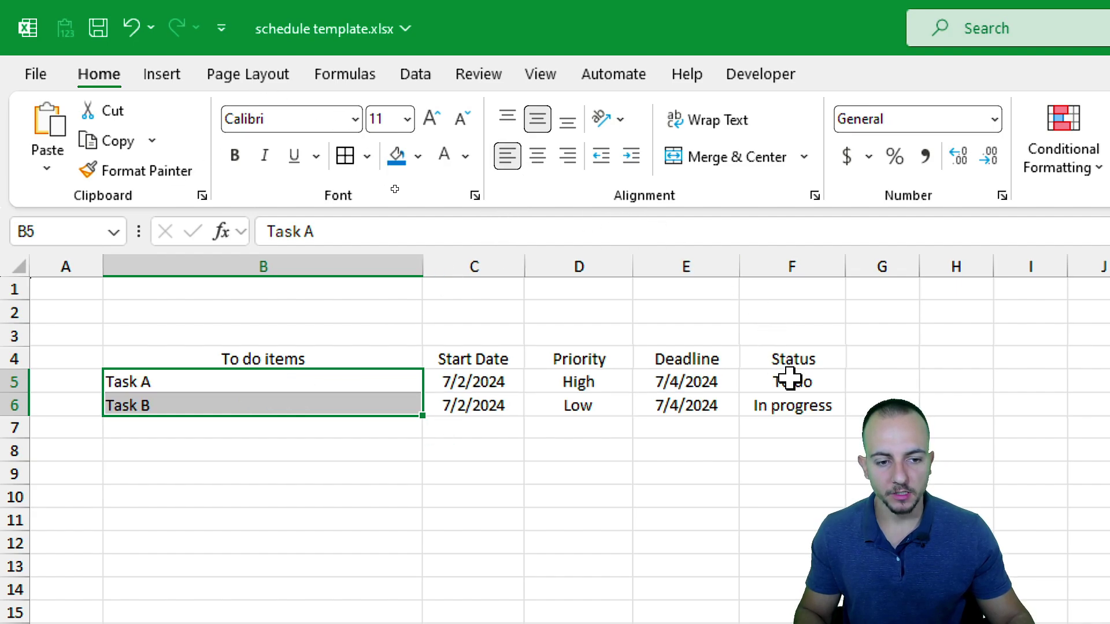
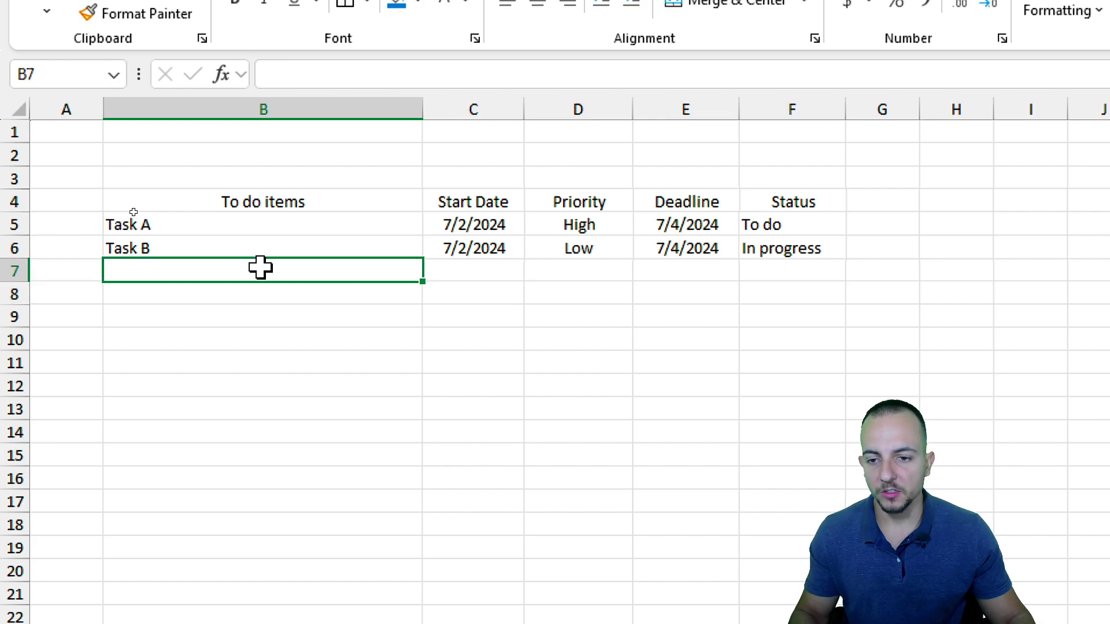
Step: Change the status of Task B in cell F6 to Done using its dropdown list
{"action": "left_click_drag", "start_coordinate": [276, 248], "coordinate": [763, 204]}
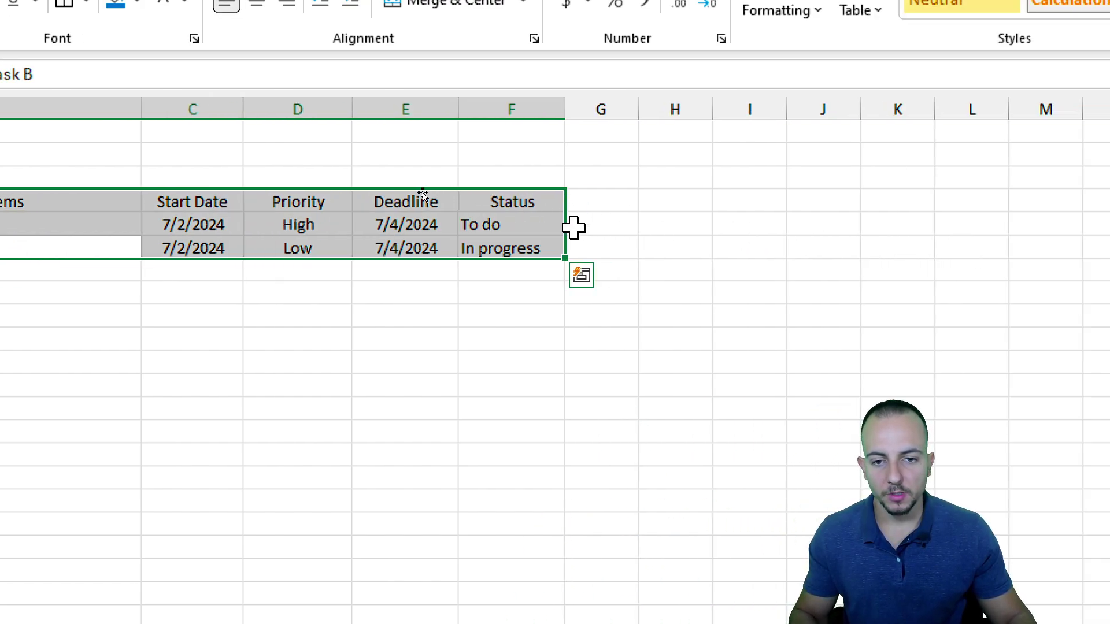
{"action": "left_click_drag", "start_coordinate": [528, 228], "coordinate": [525, 238]}
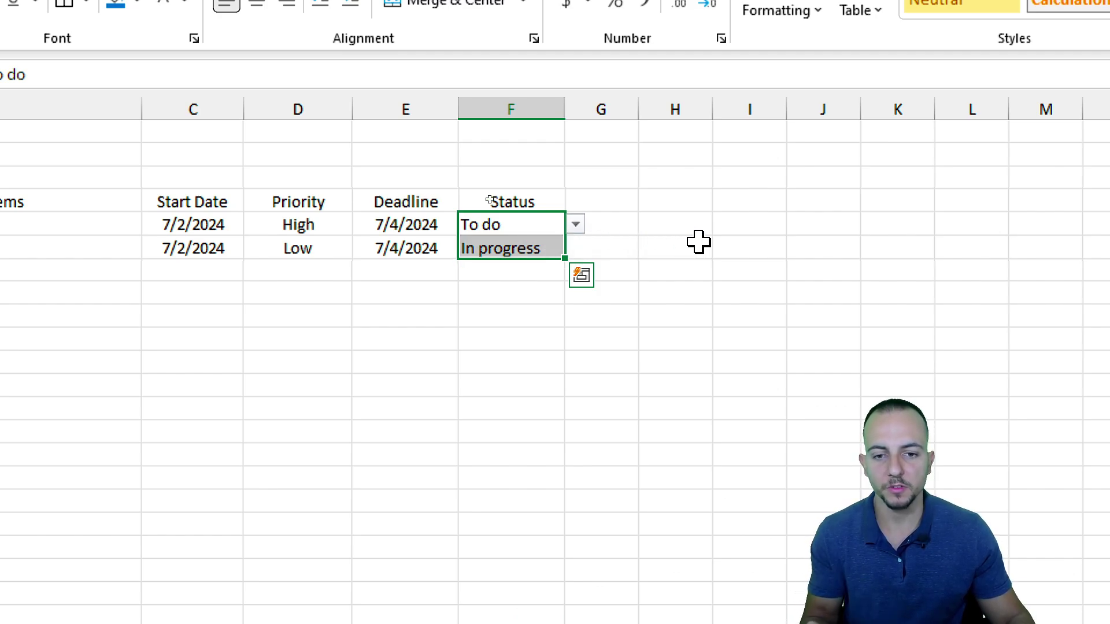
{"action": "left_click", "coordinate": [540, 227]}
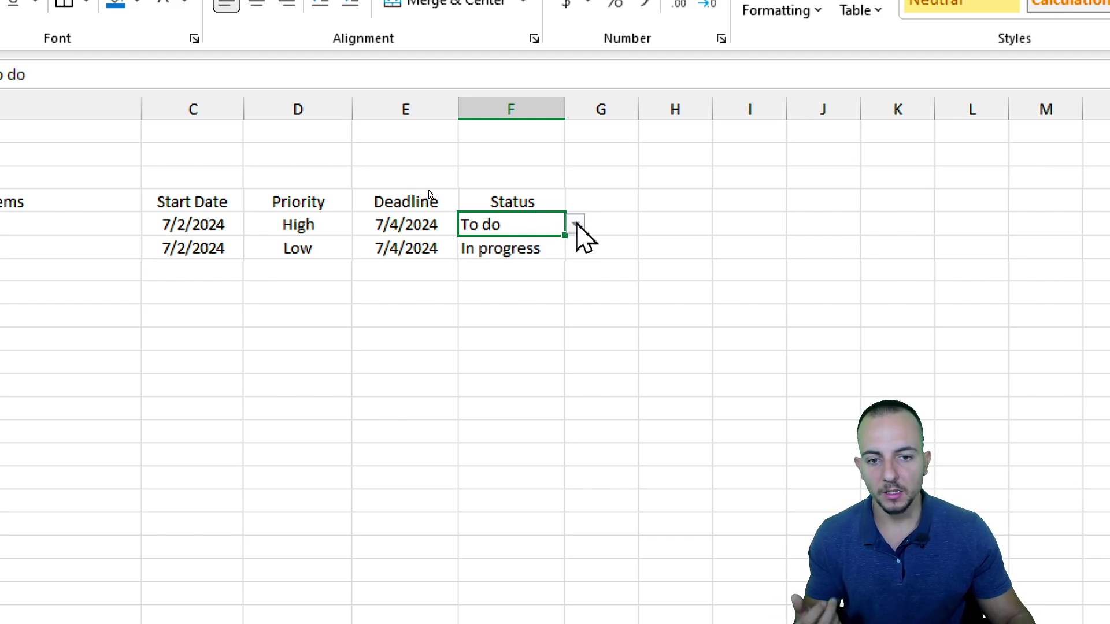
{"action": "left_click", "coordinate": [537, 244]}
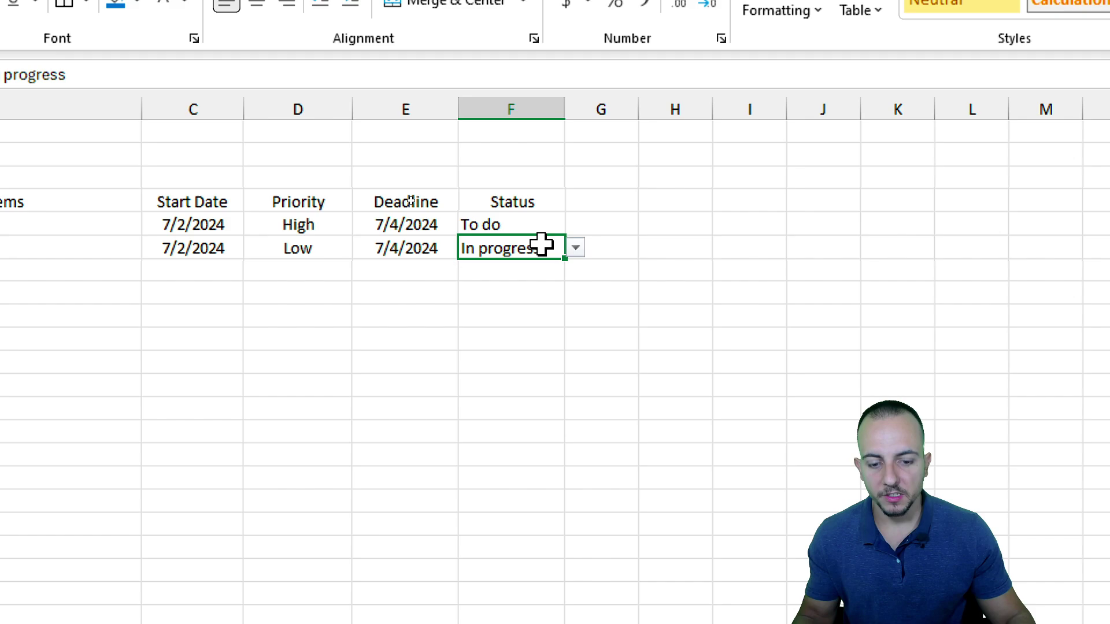
{"action": "left_click", "coordinate": [576, 247]}
{"action": "left_click", "coordinate": [521, 290]}
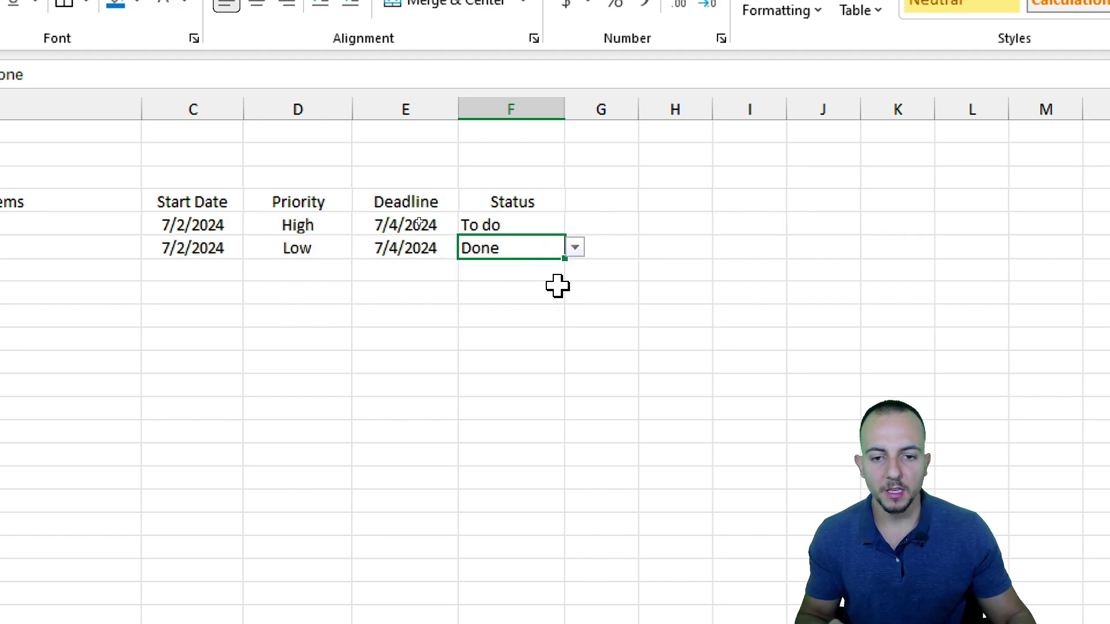
Step: Change Task B's status to In progress and add an Equal To highlight rule on F5:F6 formatting Done as Green Fill with Dark Green Text
{"action": "left_click", "coordinate": [576, 248]}
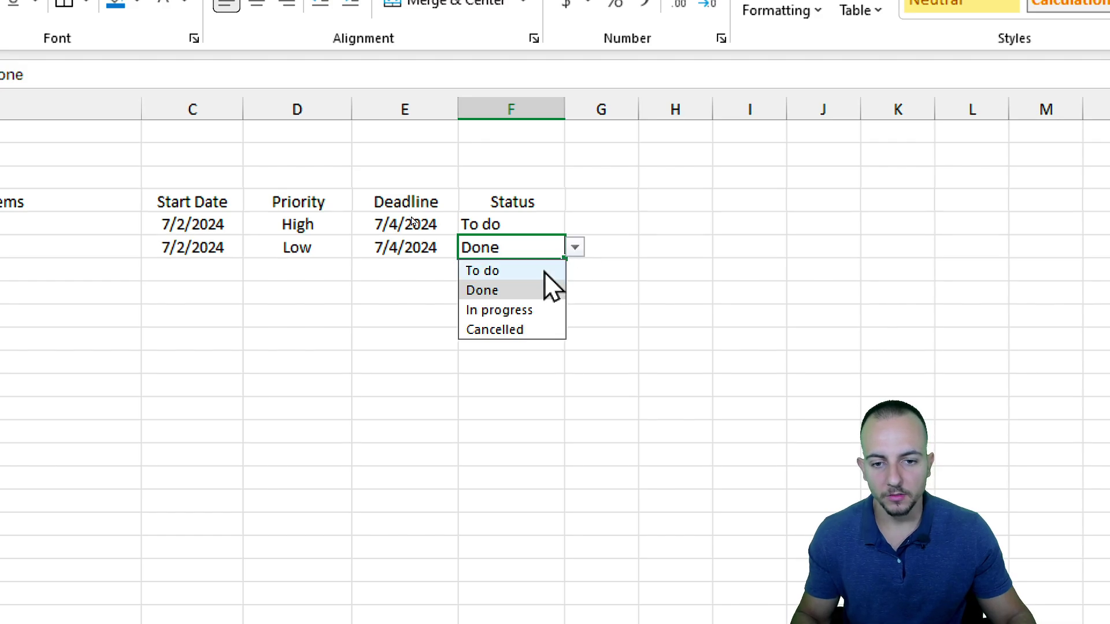
{"action": "left_click", "coordinate": [540, 302]}
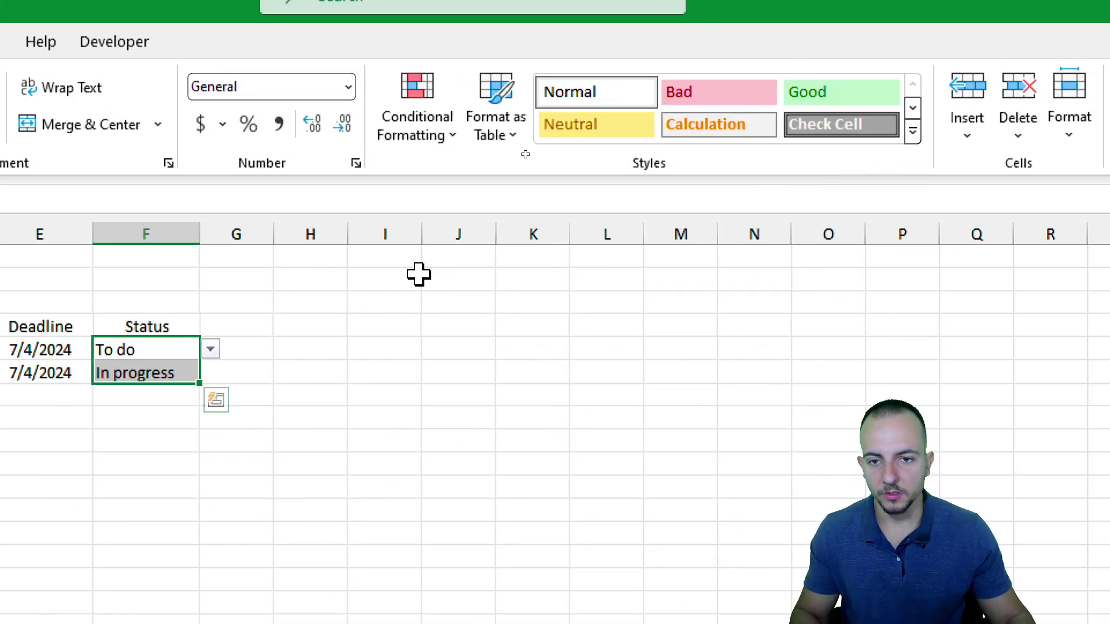
{"action": "left_click", "coordinate": [433, 134]}
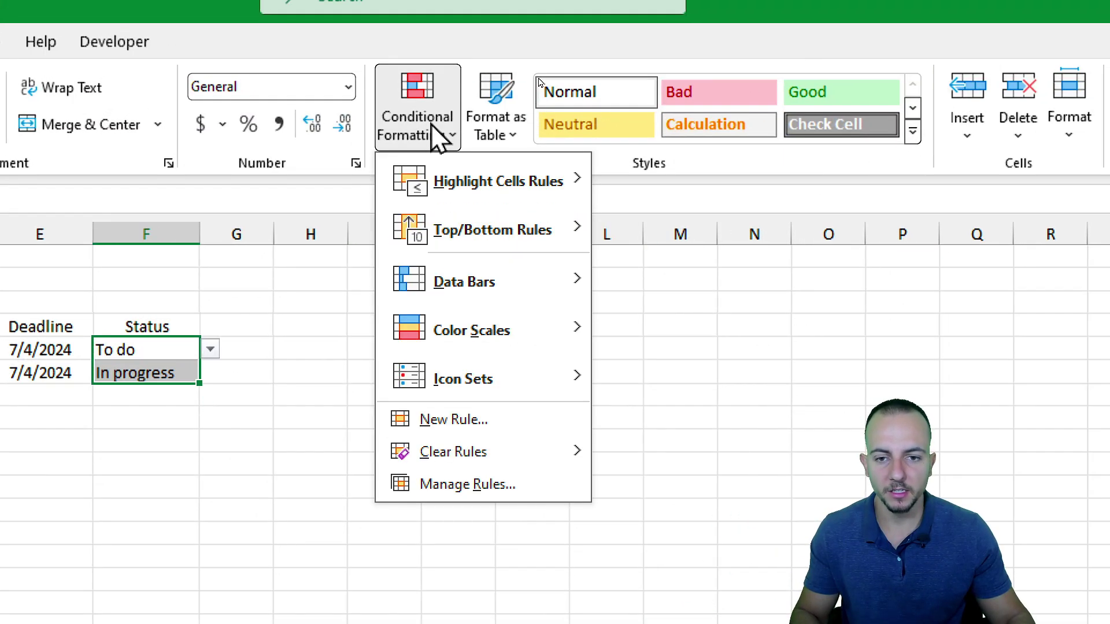
{"action": "mouse_move", "coordinate": [480, 184]}
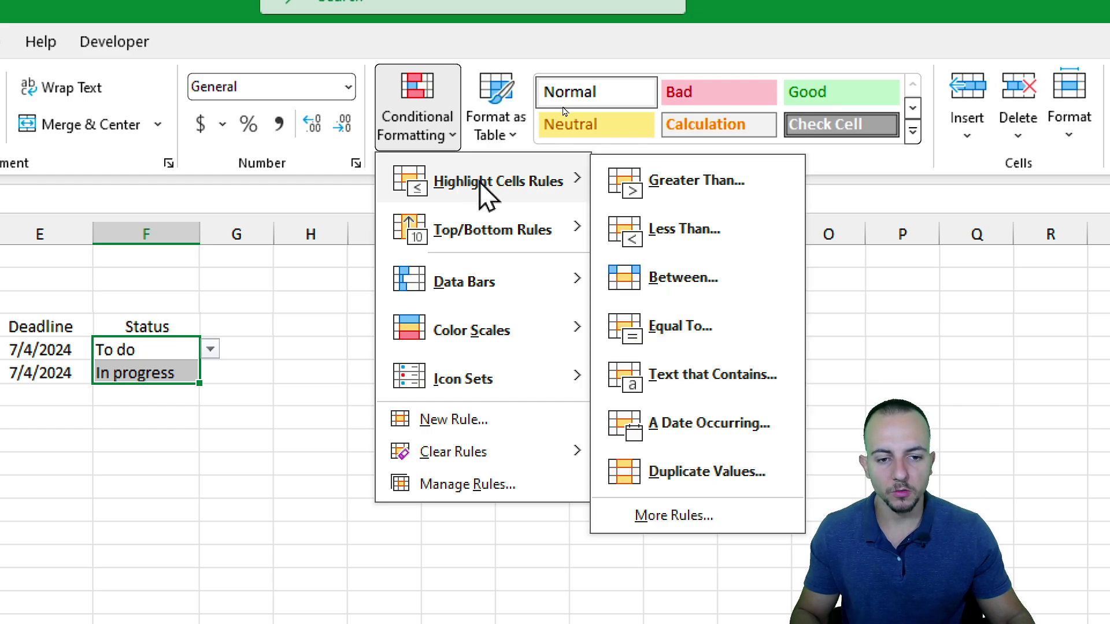
{"action": "left_click", "coordinate": [680, 336]}
{"action": "type", "text": "D"}
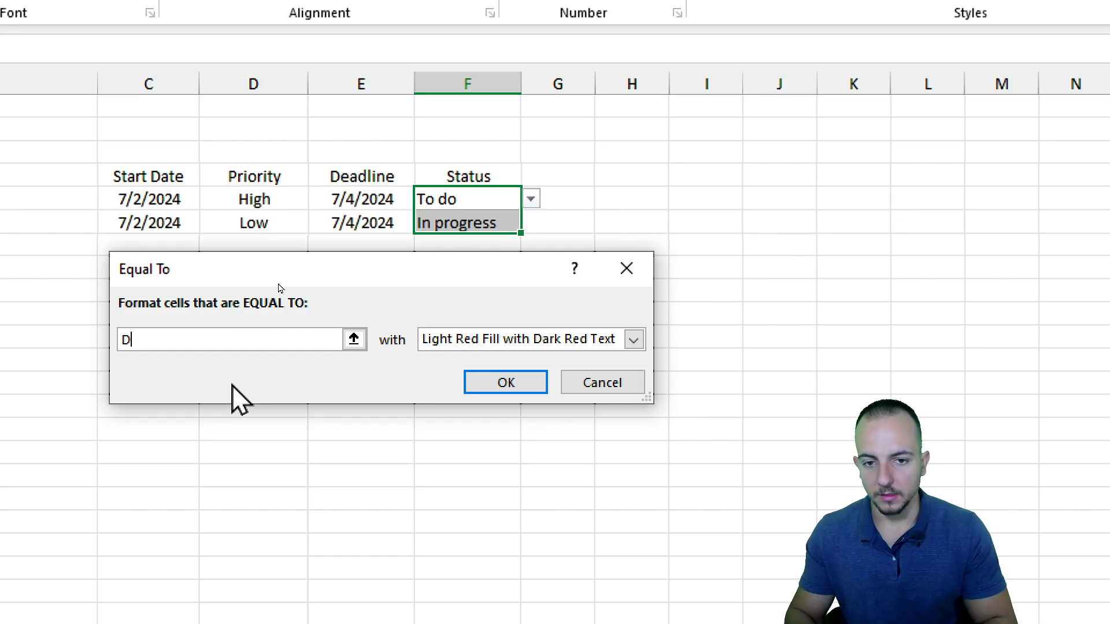
{"action": "type", "text": "one"}
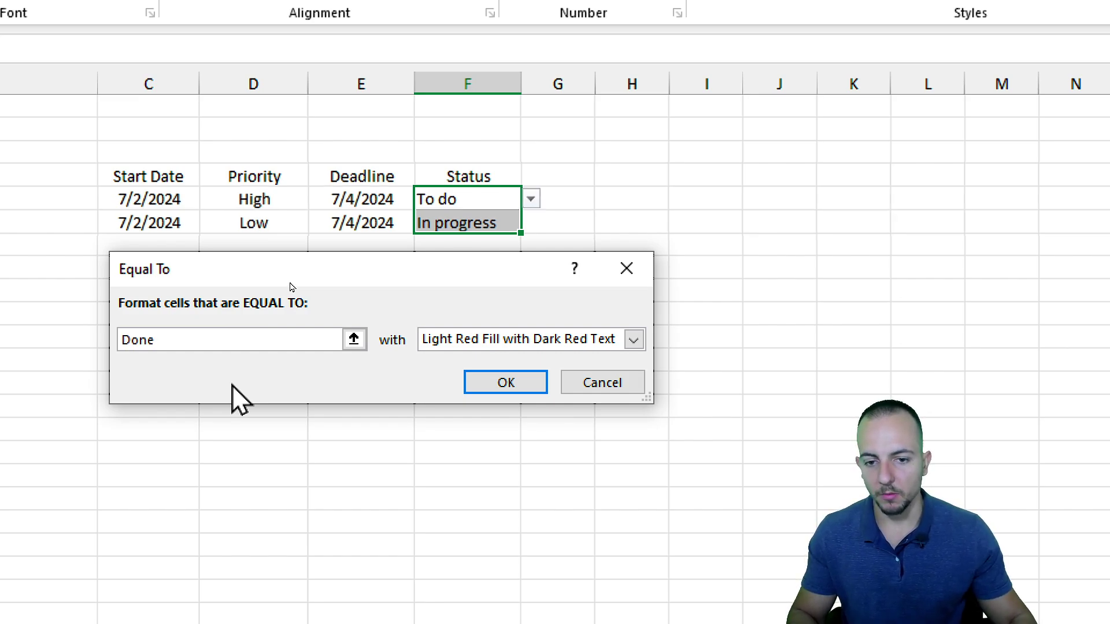
{"action": "left_click", "coordinate": [495, 341]}
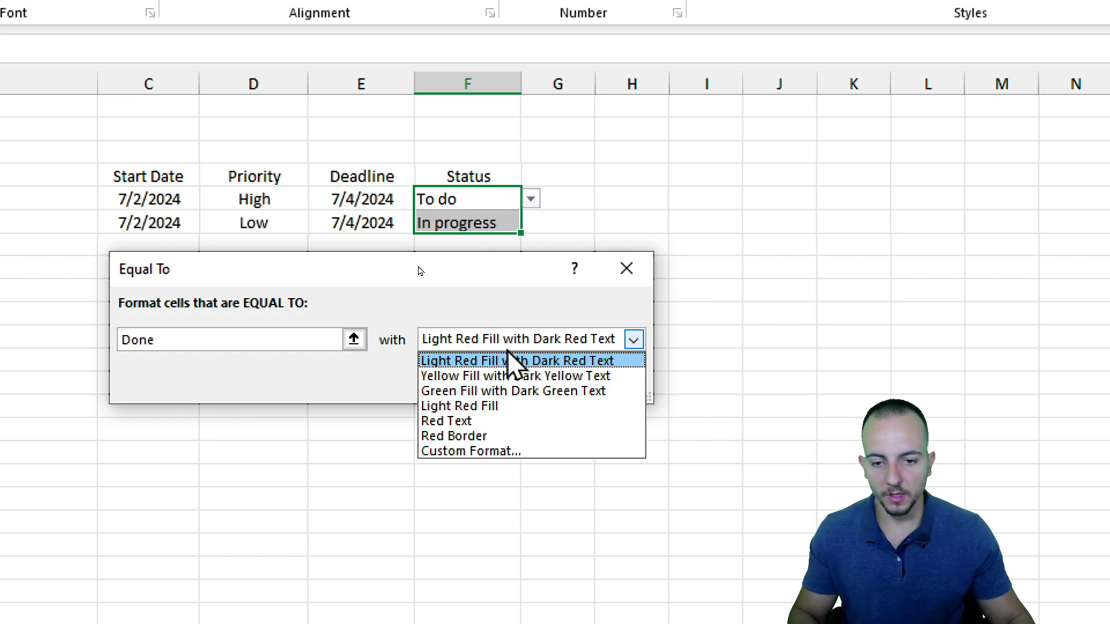
{"action": "left_click", "coordinate": [518, 392]}
{"action": "left_click", "coordinate": [513, 385]}
Step: Change the status of Task A in cell F5 to Done using its dropdown list
{"action": "left_click", "coordinate": [491, 199]}
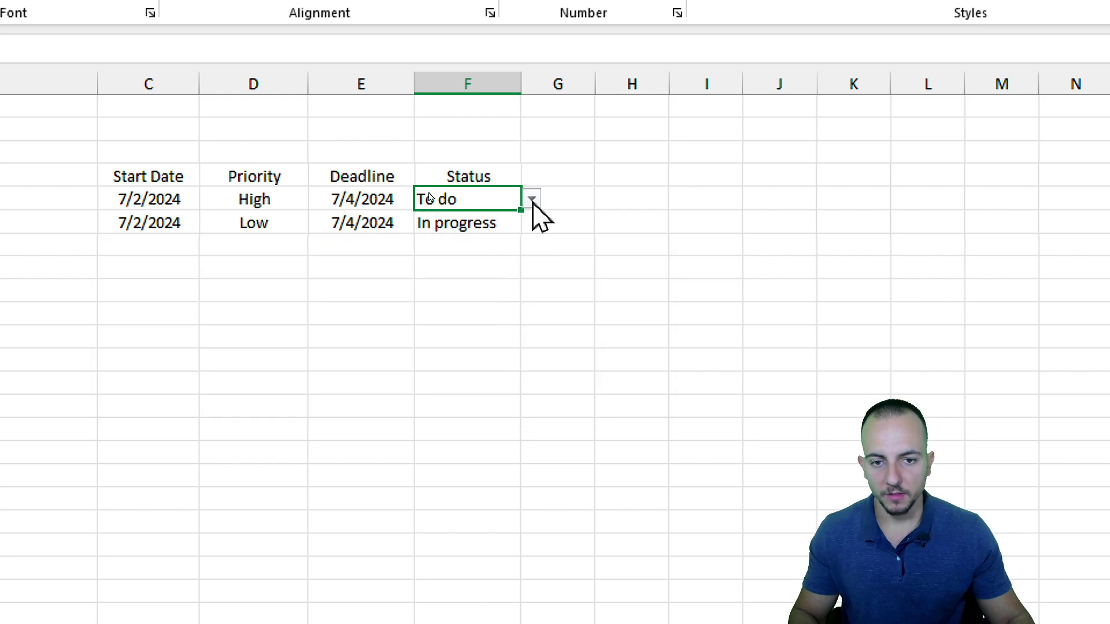
{"action": "left_click", "coordinate": [532, 200]}
{"action": "left_click", "coordinate": [462, 240]}
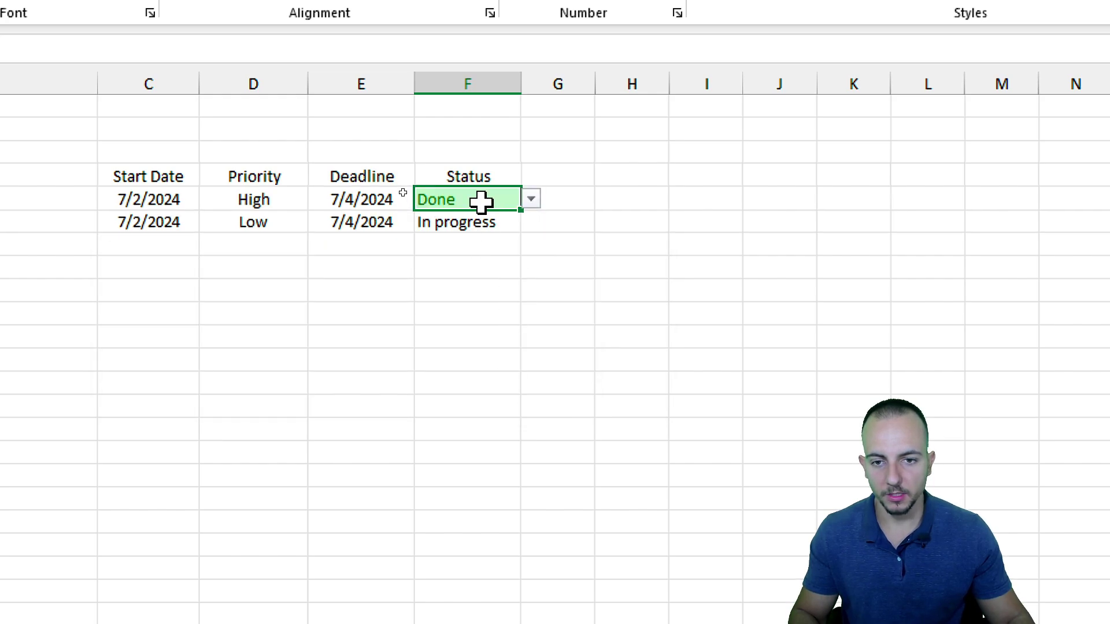
Step: Add an Equal To conditional formatting rule on F5:F6 that gives In progress a Yellow Fill with Dark Yellow Text
{"action": "left_click_drag", "start_coordinate": [481, 202], "coordinate": [478, 220]}
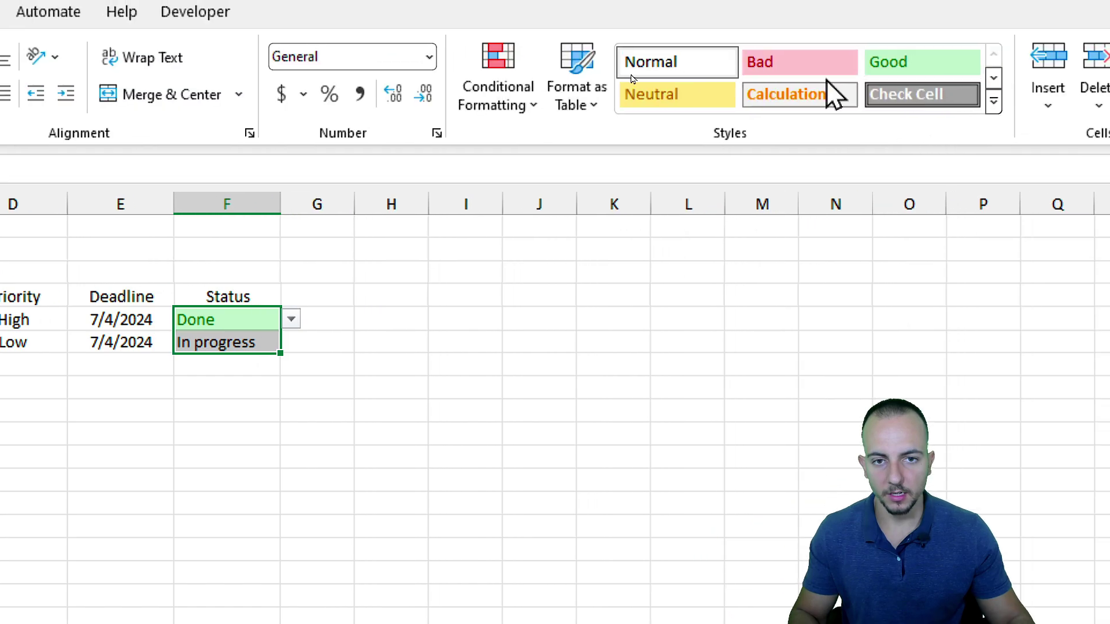
{"action": "left_click", "coordinate": [511, 103]}
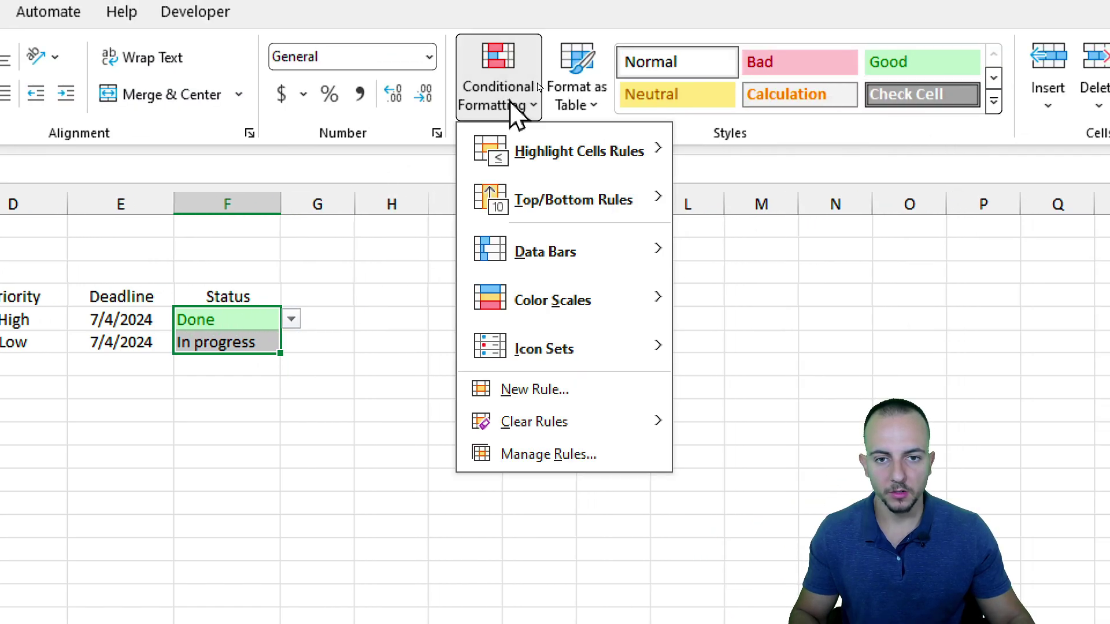
{"action": "mouse_move", "coordinate": [565, 153]}
{"action": "left_click", "coordinate": [769, 295]}
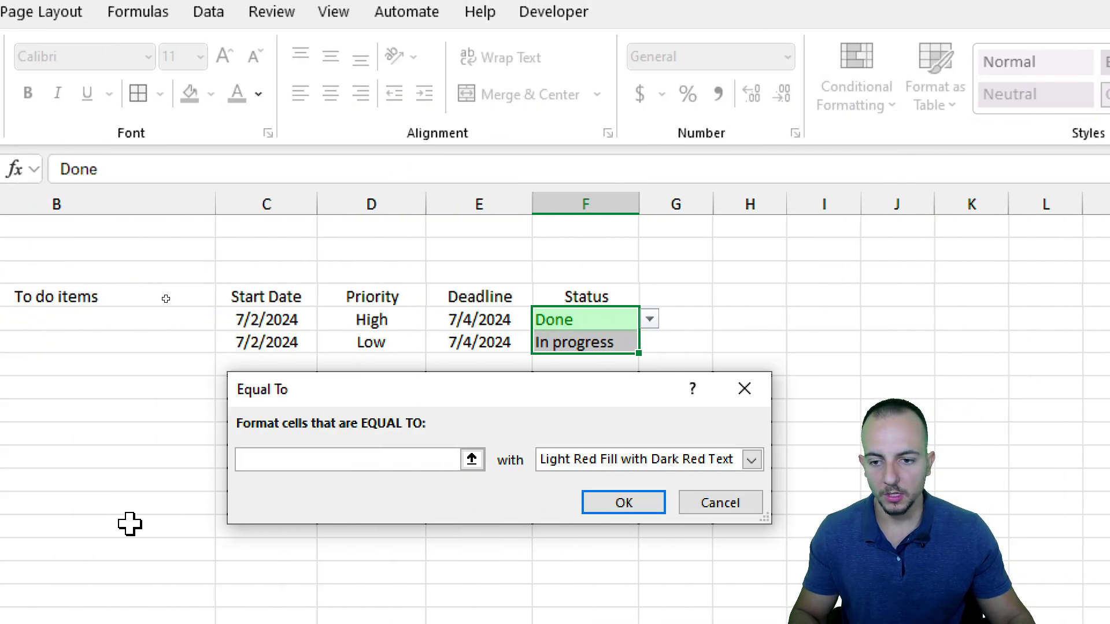
{"action": "type", "text": "In p"}
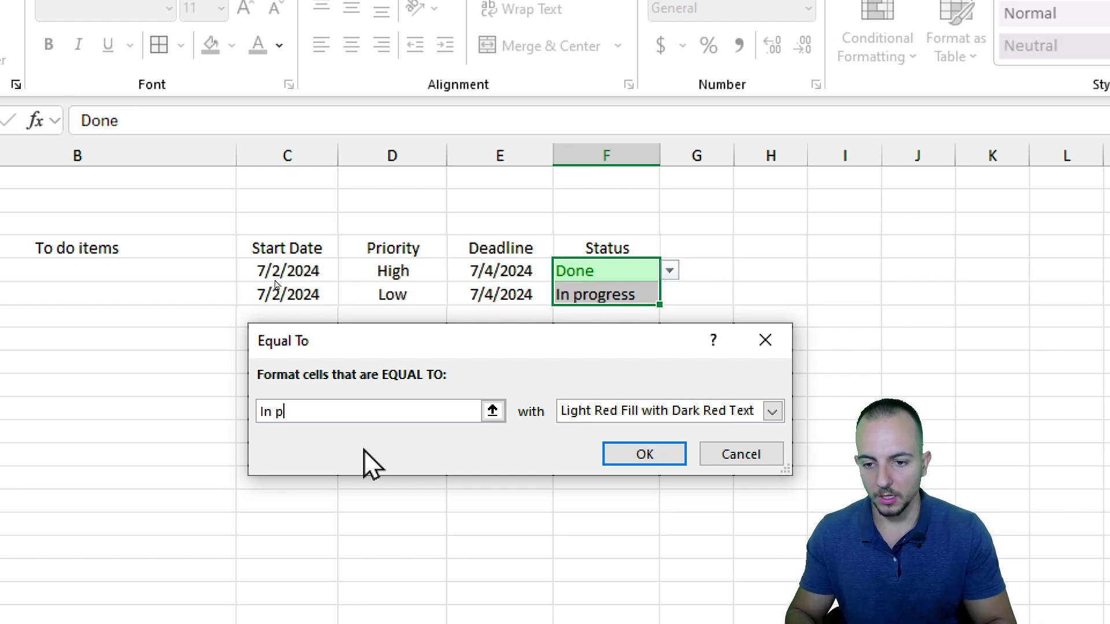
{"action": "type", "text": "rogress"}
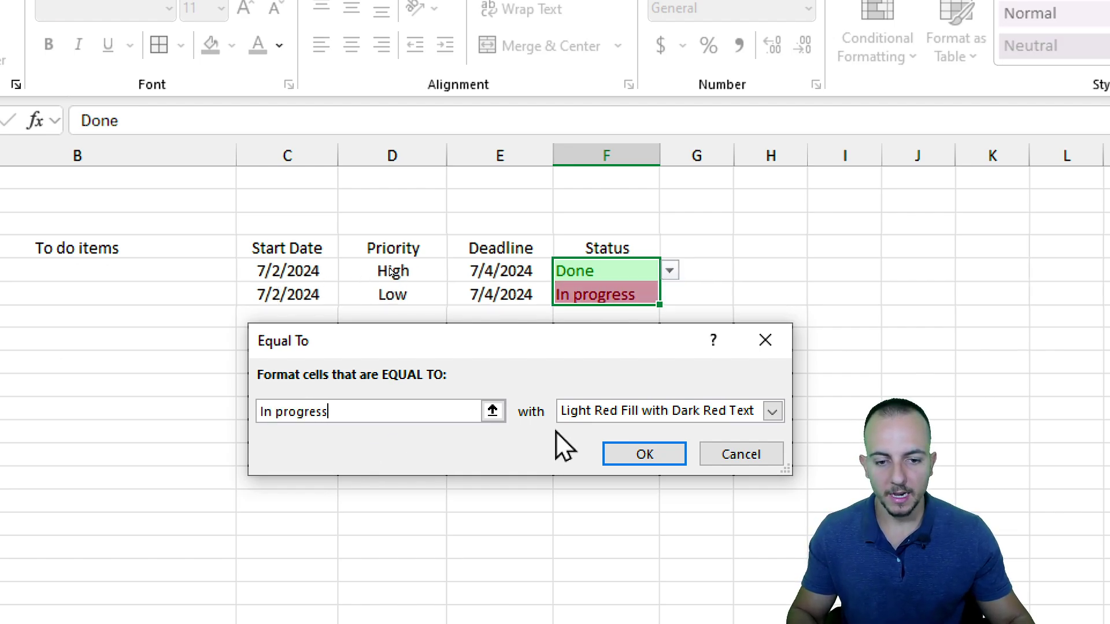
{"action": "left_click", "coordinate": [636, 411]}
{"action": "left_click", "coordinate": [632, 446]}
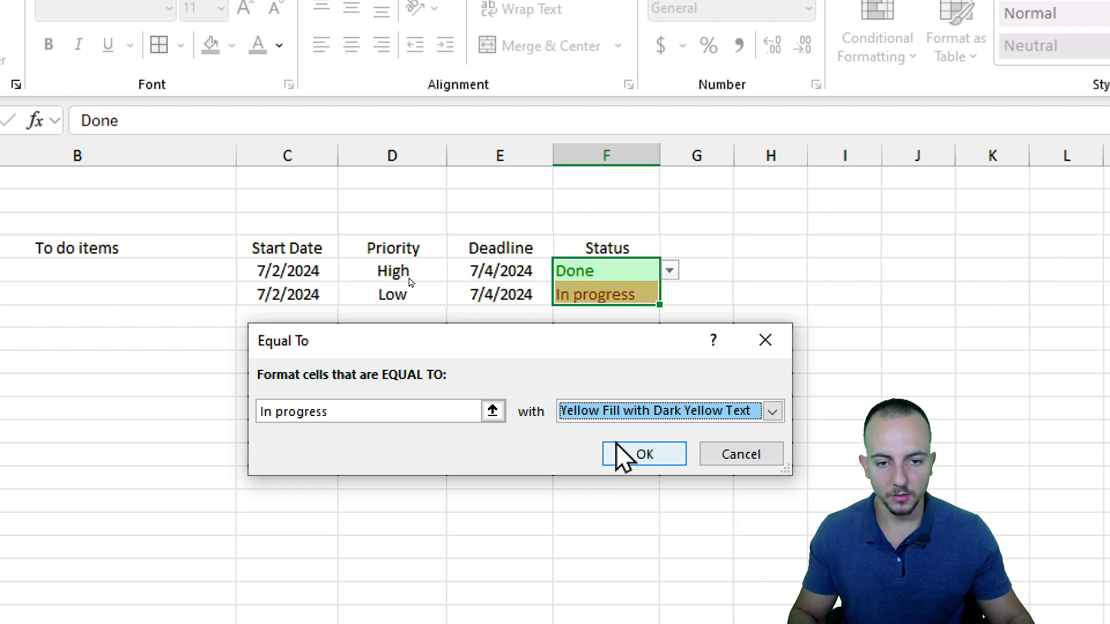
{"action": "left_click", "coordinate": [625, 456]}
Step: Change the status of Task B in cell F6 to To do using its dropdown list
{"action": "left_click", "coordinate": [638, 294]}
{"action": "left_click", "coordinate": [670, 295]}
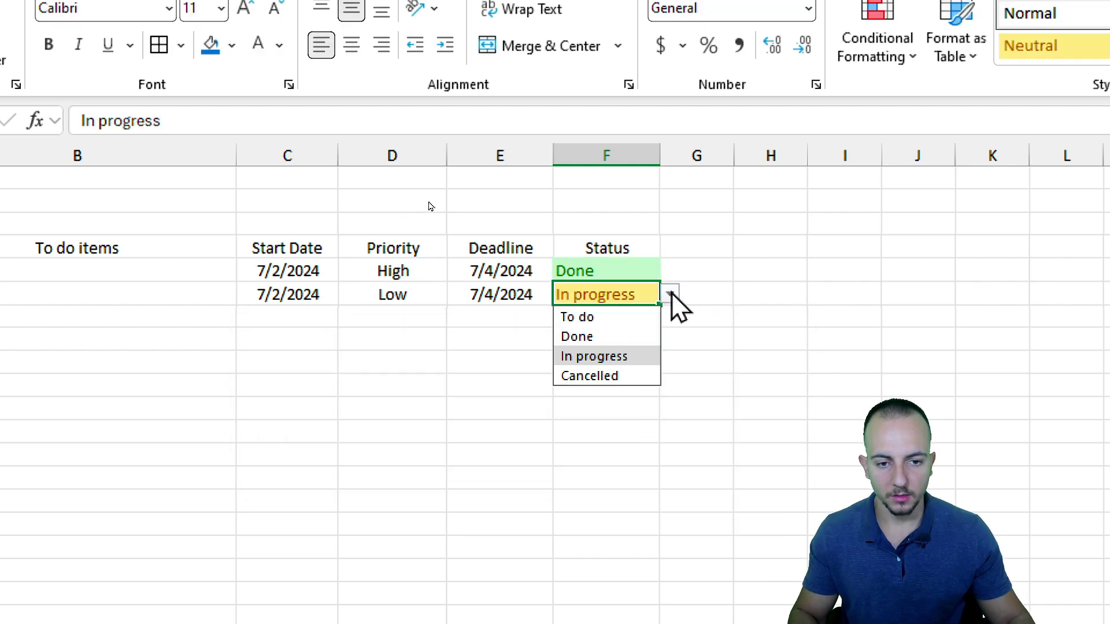
{"action": "left_click", "coordinate": [635, 318]}
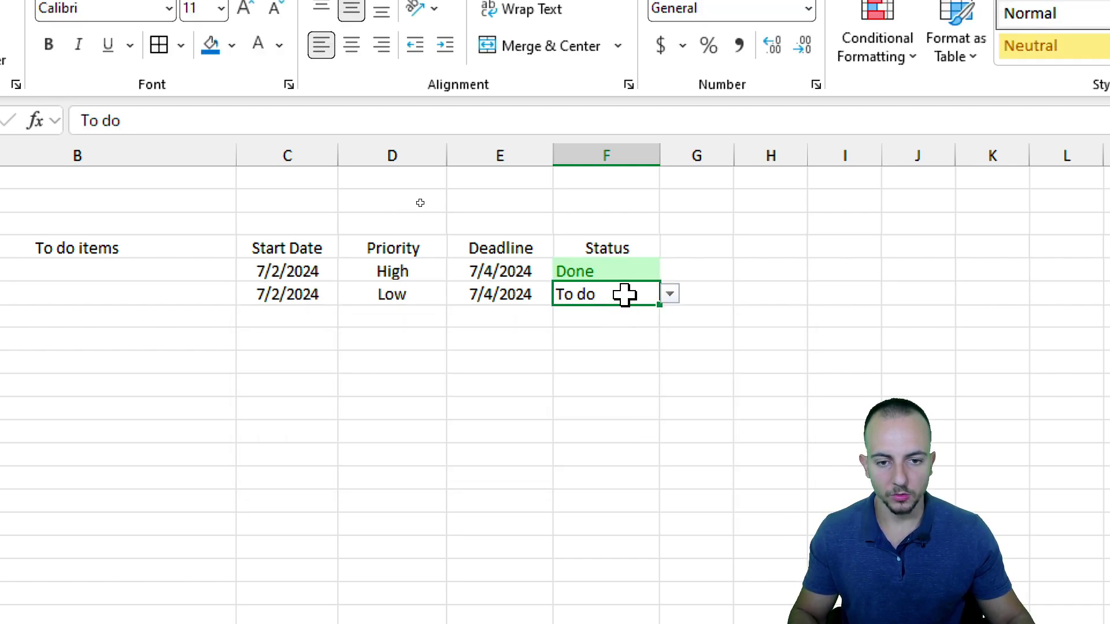
Step: Add an Equal To conditional formatting rule on F5:F6 that gives To do a Light Red Fill with Dark Red Text
{"action": "left_click_drag", "start_coordinate": [607, 271], "coordinate": [612, 295]}
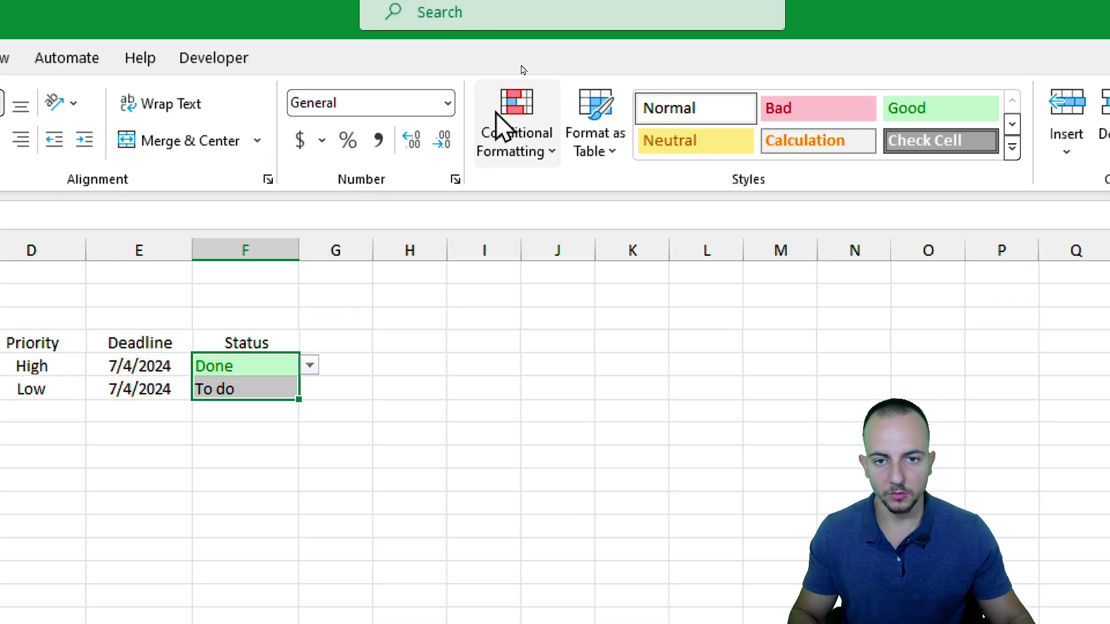
{"action": "left_click", "coordinate": [871, 41]}
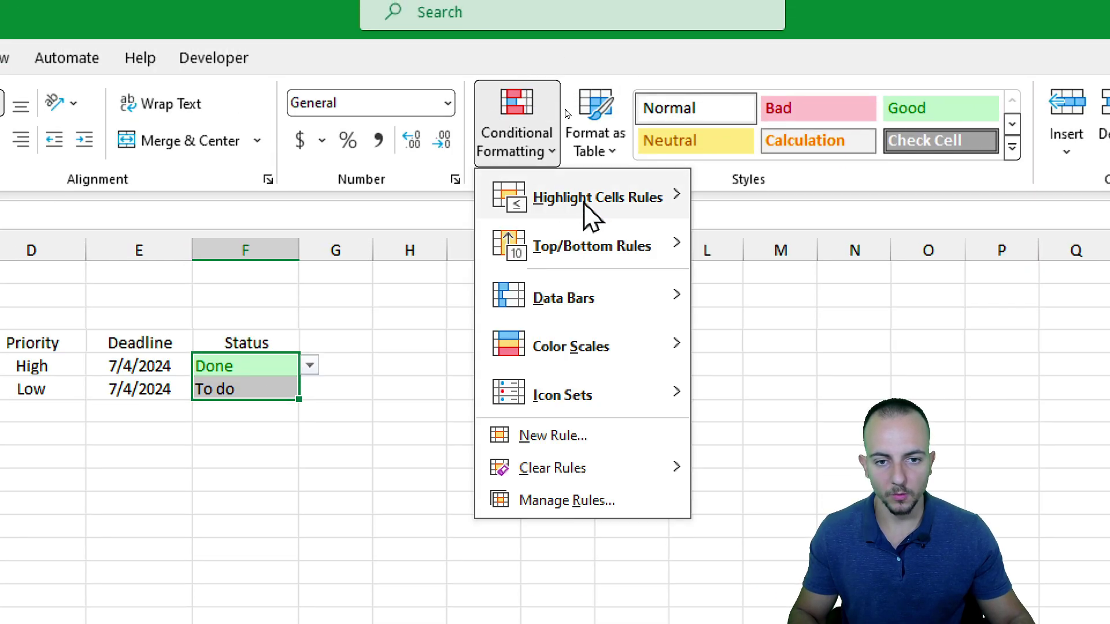
{"action": "mouse_move", "coordinate": [590, 214]}
{"action": "left_click", "coordinate": [772, 344]}
{"action": "left_click", "coordinate": [231, 507]}
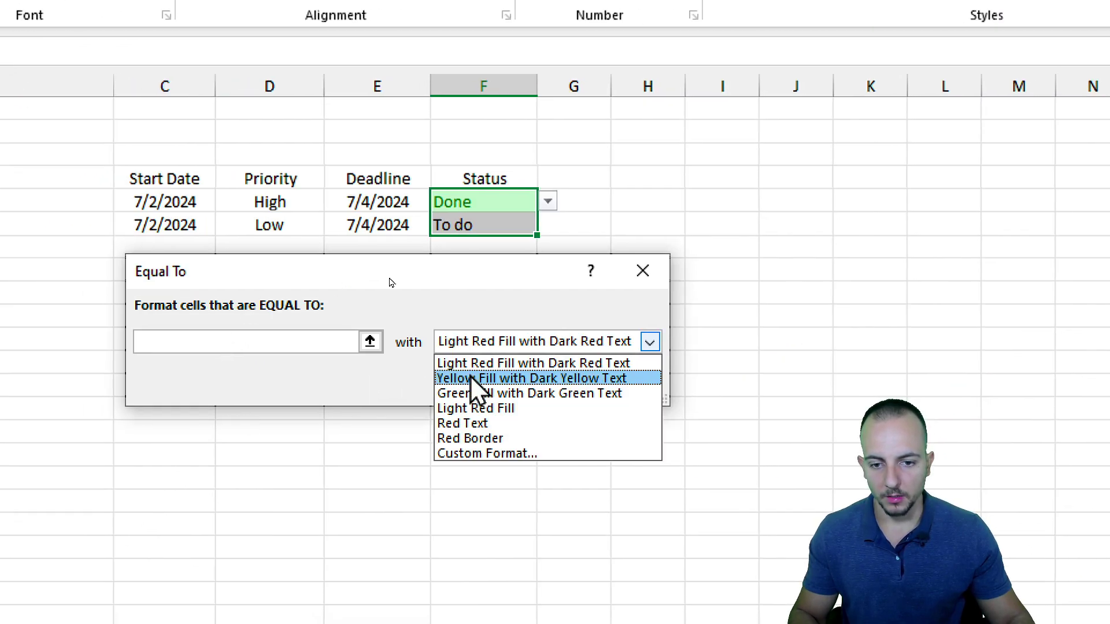
{"action": "left_click", "coordinate": [480, 363]}
{"action": "left_click", "coordinate": [280, 342]}
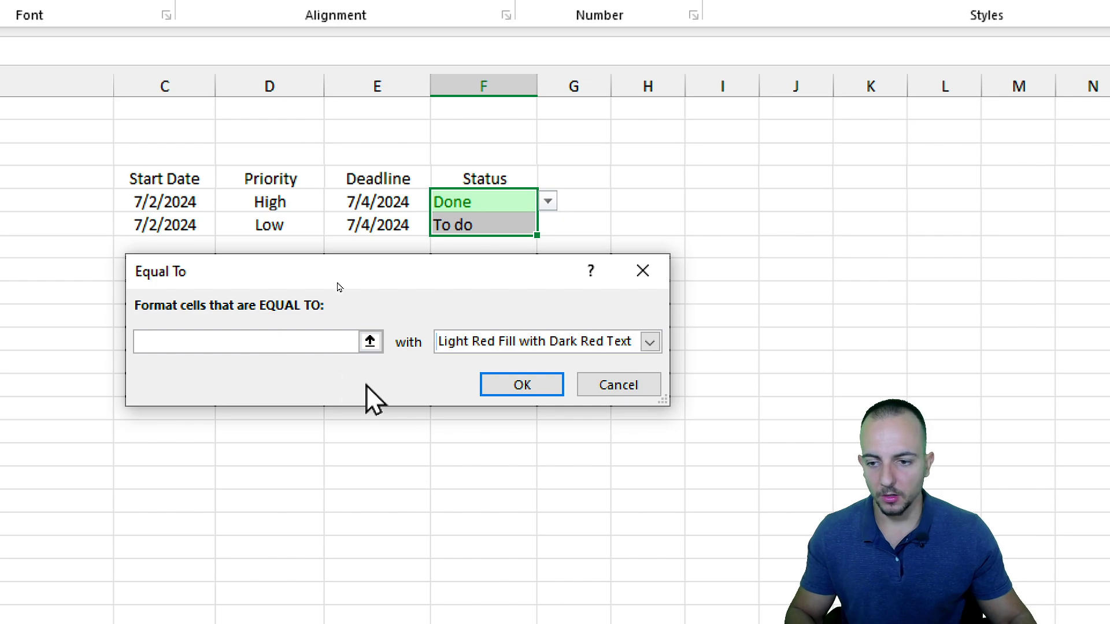
{"action": "type", "text": "To do"}
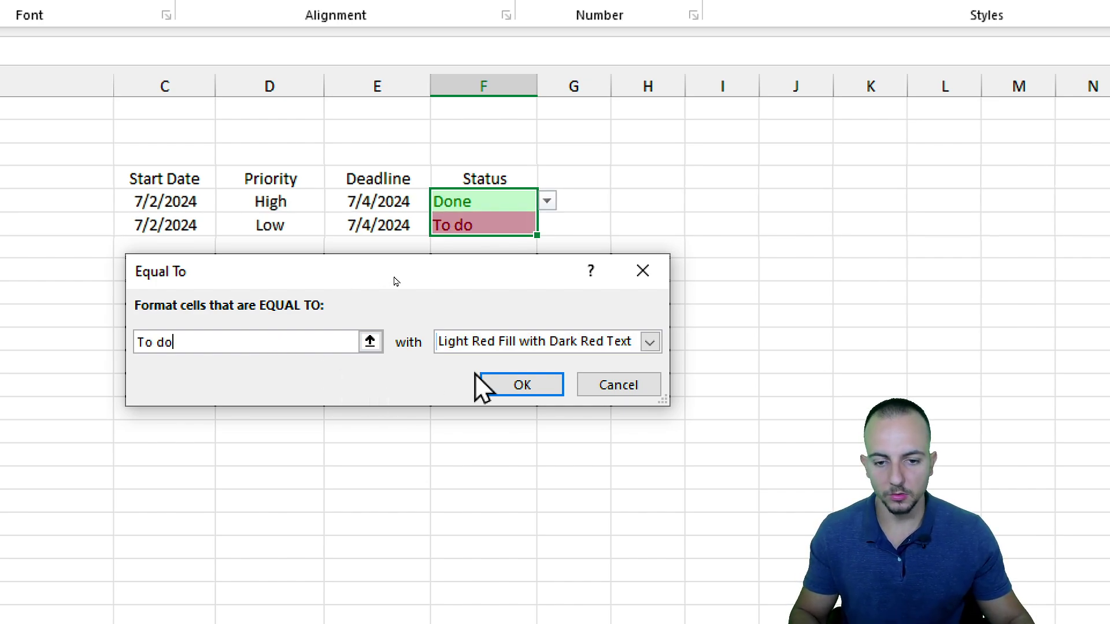
{"action": "left_click", "coordinate": [491, 385]}
Step: Change the status of Task B in cell F6 to Cancelled using its dropdown list
{"action": "left_click", "coordinate": [529, 224]}
{"action": "left_click", "coordinate": [547, 224]}
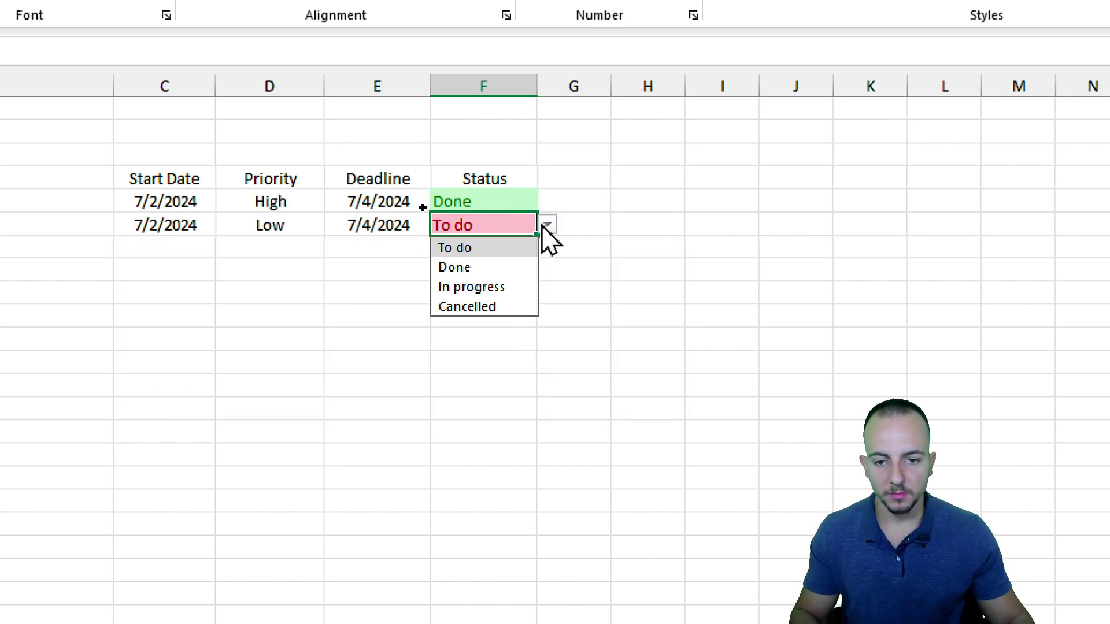
{"action": "left_click", "coordinate": [480, 307]}
Step: Start an Equal To conditional formatting rule on F5:F6 for the text Cancelled and open a custom format for it
{"action": "left_click_drag", "start_coordinate": [495, 202], "coordinate": [513, 227]}
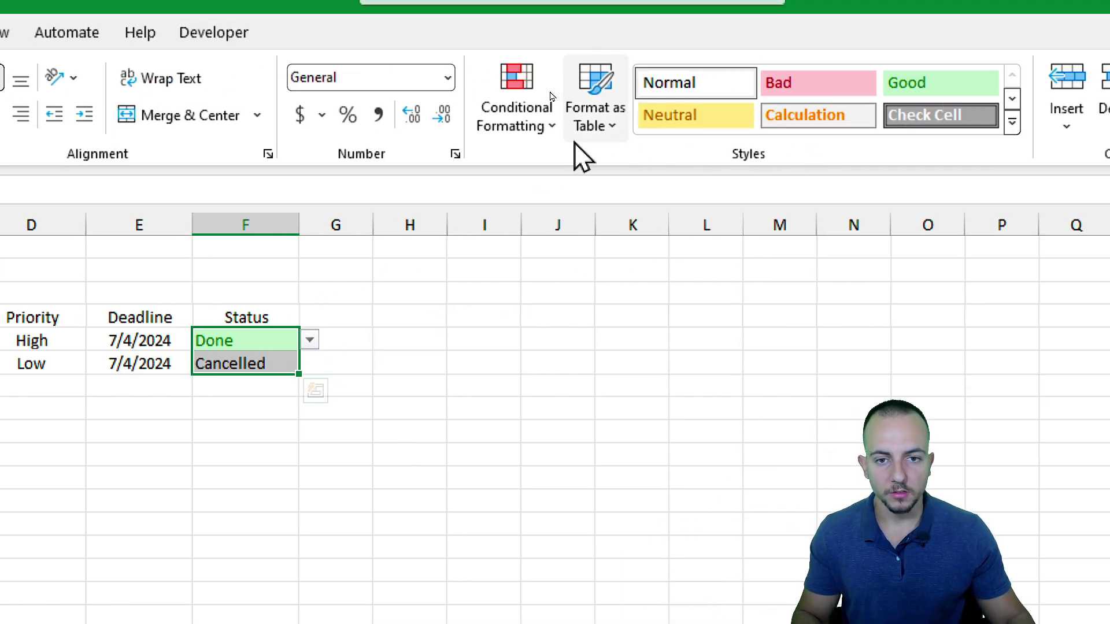
{"action": "left_click", "coordinate": [754, 1]}
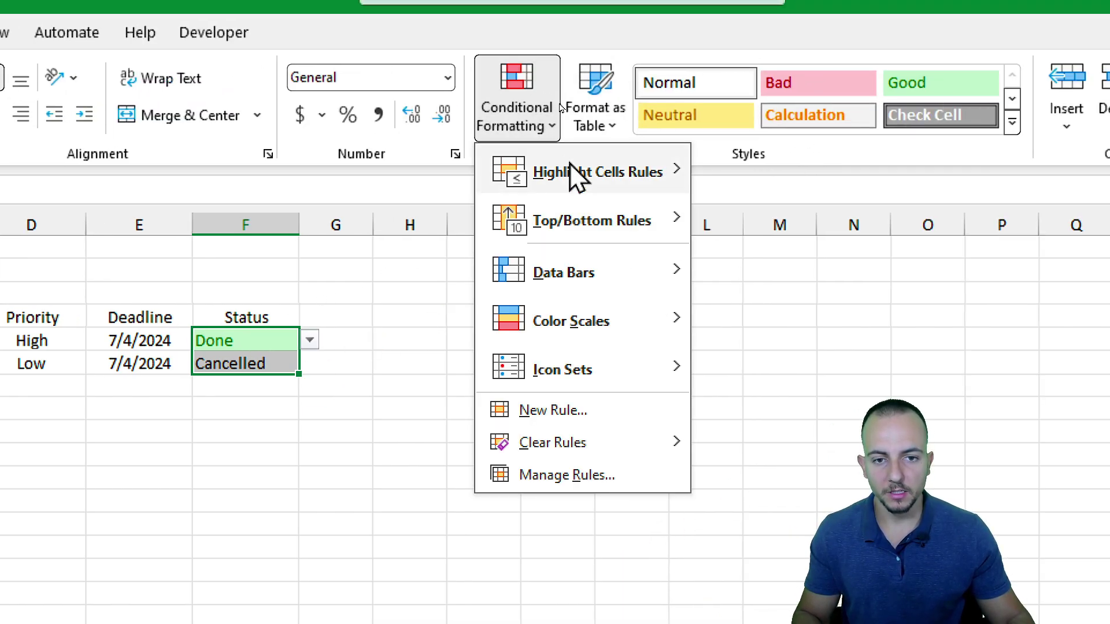
{"action": "mouse_move", "coordinate": [595, 178]}
{"action": "left_click", "coordinate": [763, 312]}
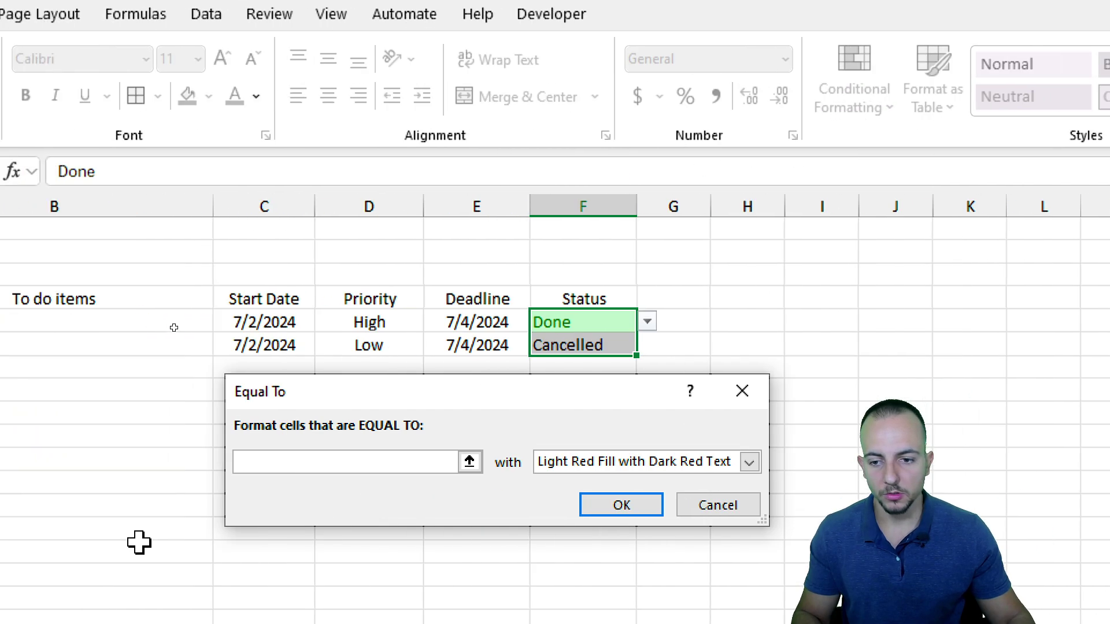
{"action": "type", "text": "Ca"}
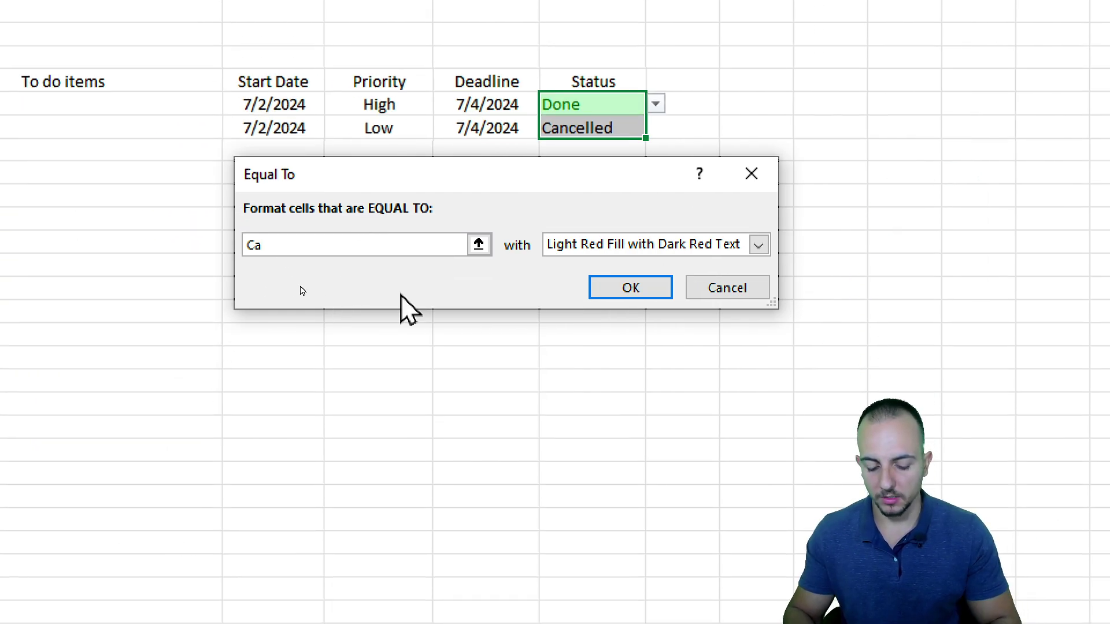
{"action": "type", "text": "ncelled"}
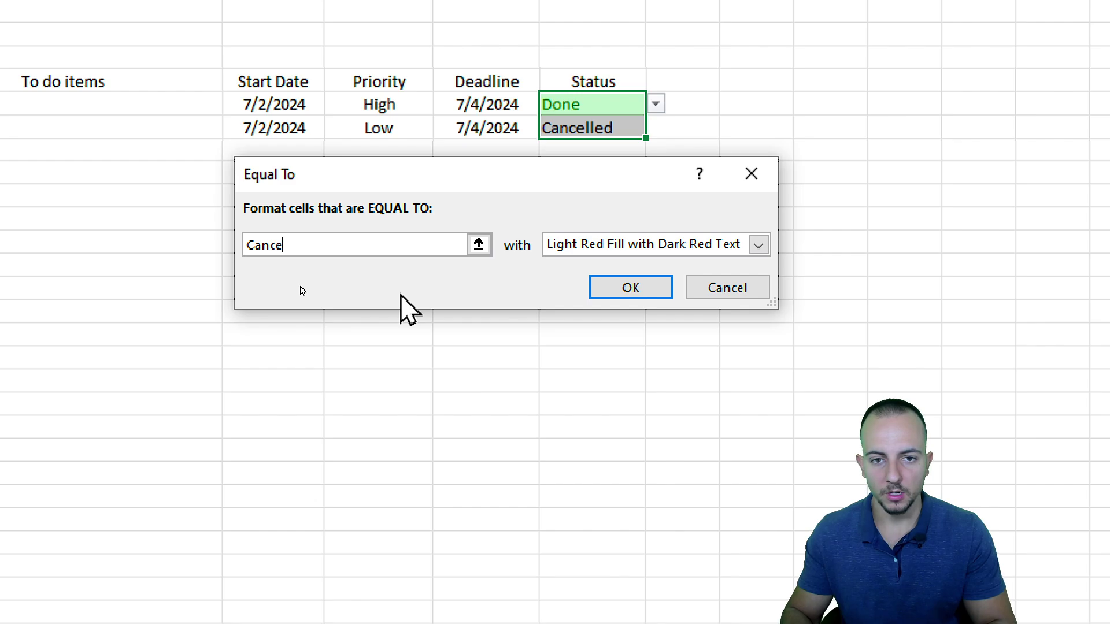
{"action": "left_click", "coordinate": [602, 245]}
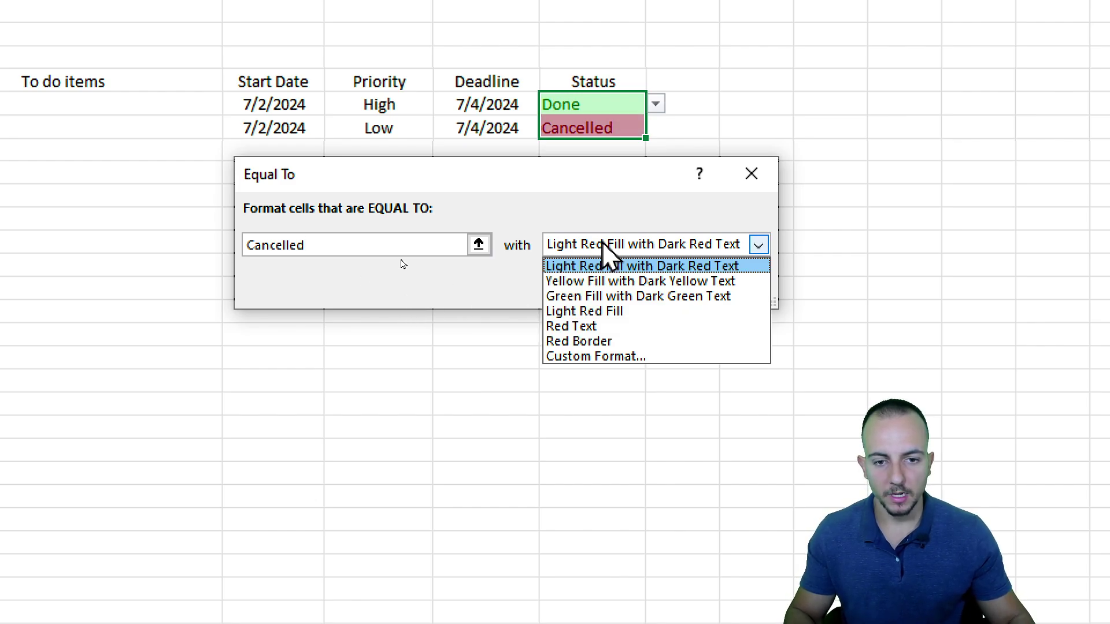
{"action": "left_click", "coordinate": [607, 355]}
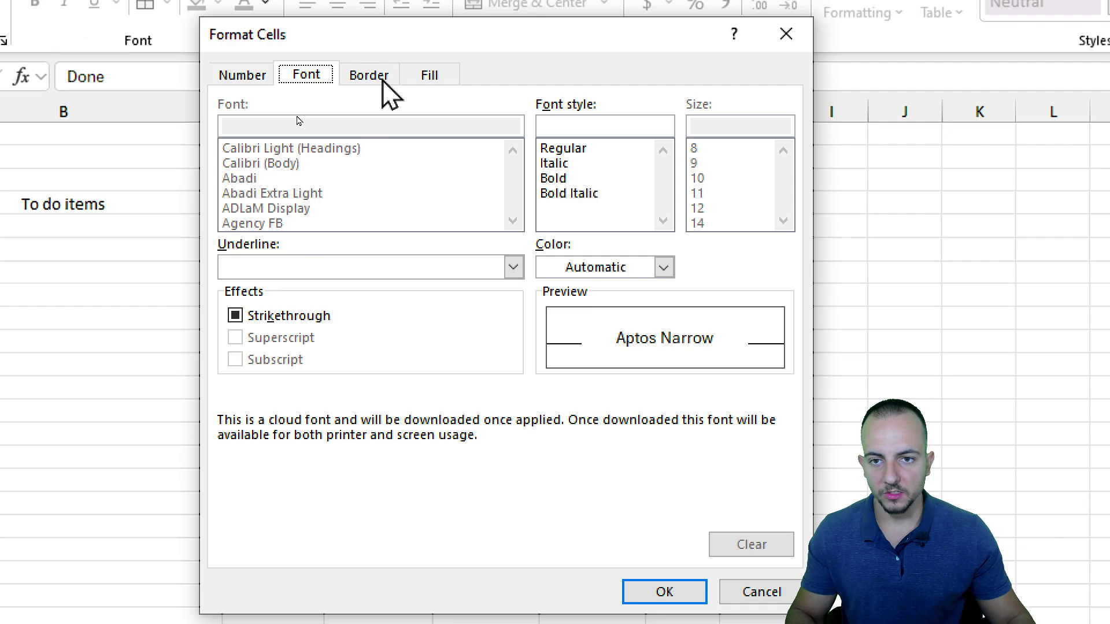
Step: Give the Cancelled rule a gray background fill and a dark gray font color, and apply it to the status cells
{"action": "left_click", "coordinate": [431, 0]}
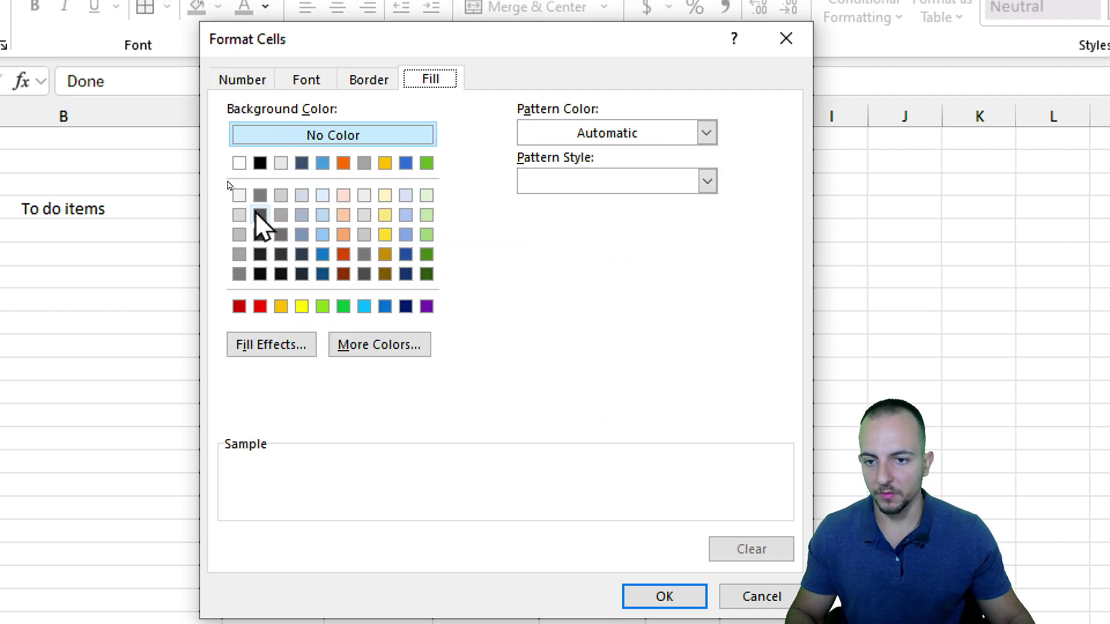
{"action": "left_click", "coordinate": [240, 273]}
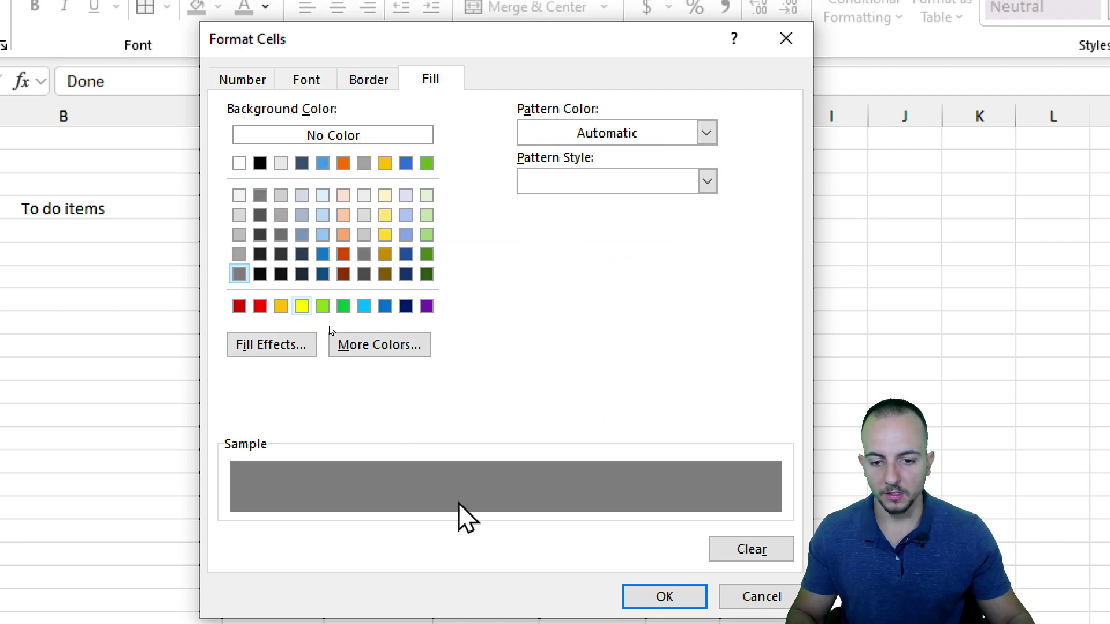
{"action": "left_click", "coordinate": [320, 84]}
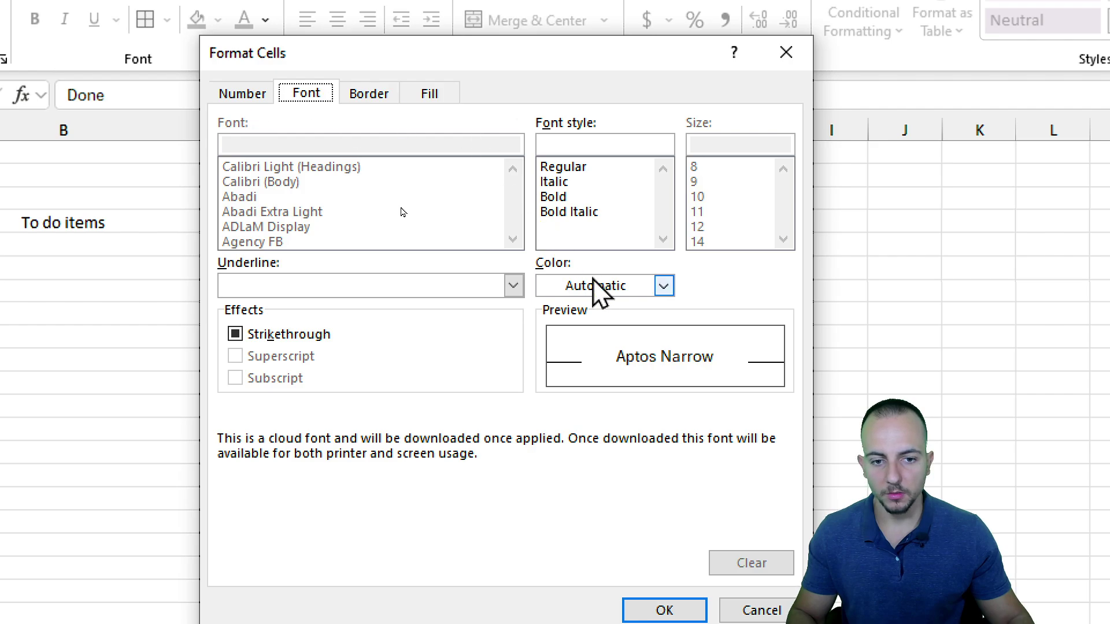
{"action": "left_click", "coordinate": [664, 272]}
{"action": "left_click", "coordinate": [567, 409]}
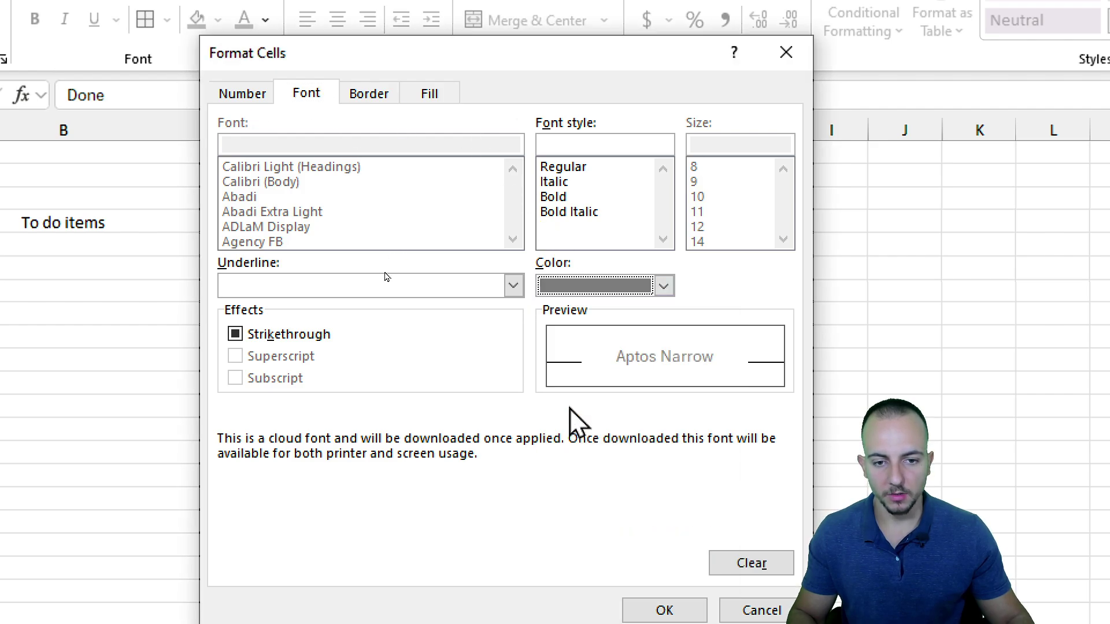
{"action": "left_click", "coordinate": [664, 285]}
{"action": "left_click", "coordinate": [567, 439]}
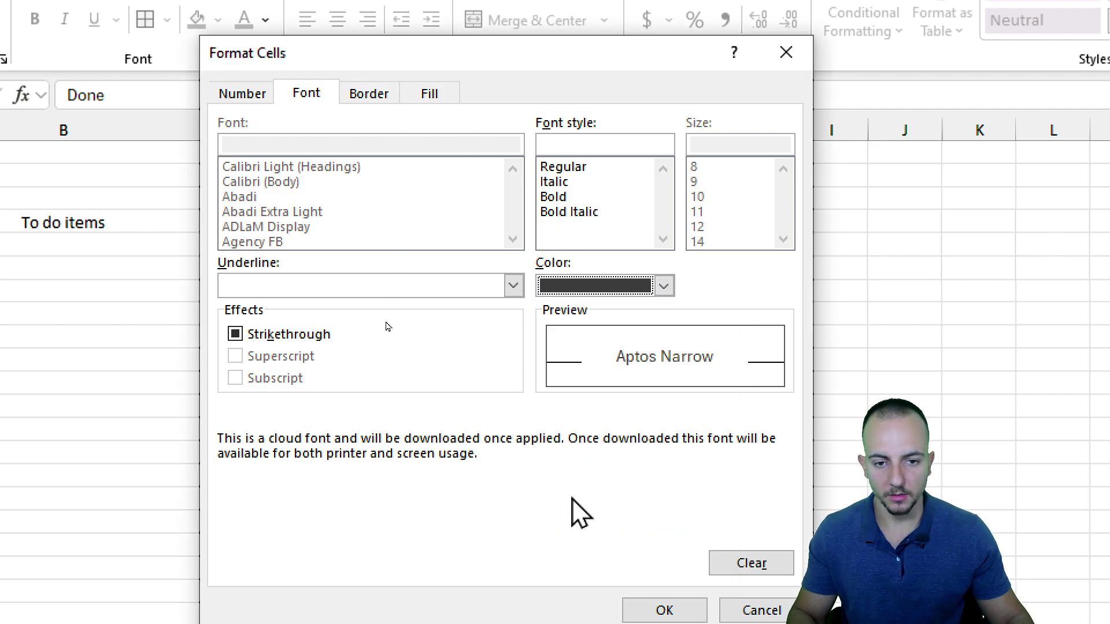
{"action": "left_click", "coordinate": [691, 610]}
{"action": "left_click", "coordinate": [635, 431]}
{"action": "left_click", "coordinate": [589, 267]}
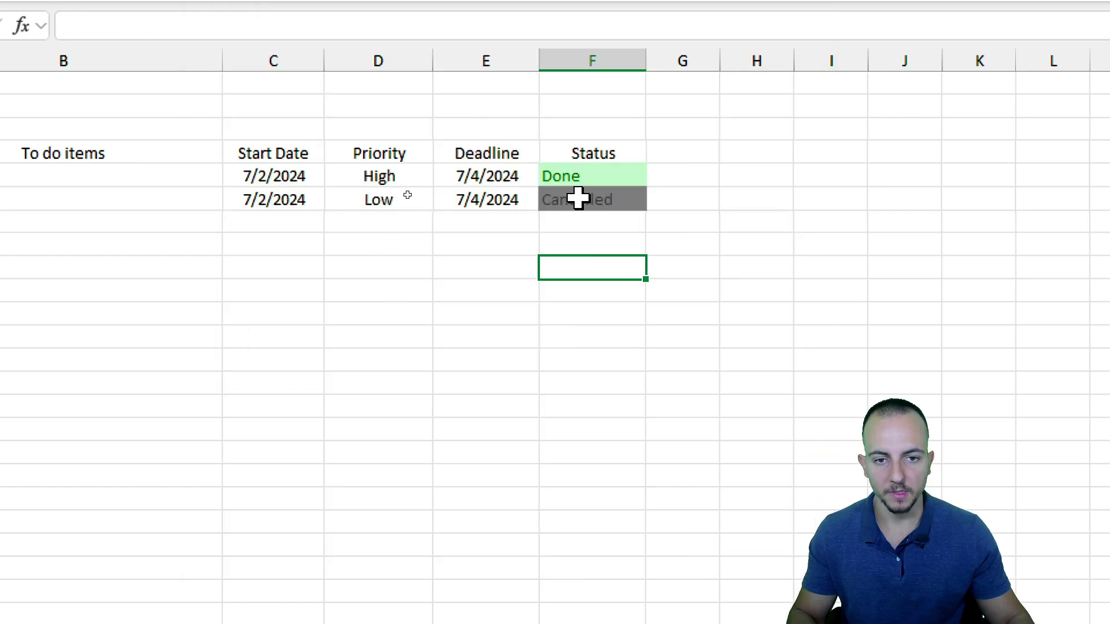
Step: Switch Task A's status in cell F5 to To do and finally to In progress using its dropdown list
{"action": "left_click", "coordinate": [610, 178]}
{"action": "left_click", "coordinate": [656, 175]}
{"action": "left_click", "coordinate": [613, 199]}
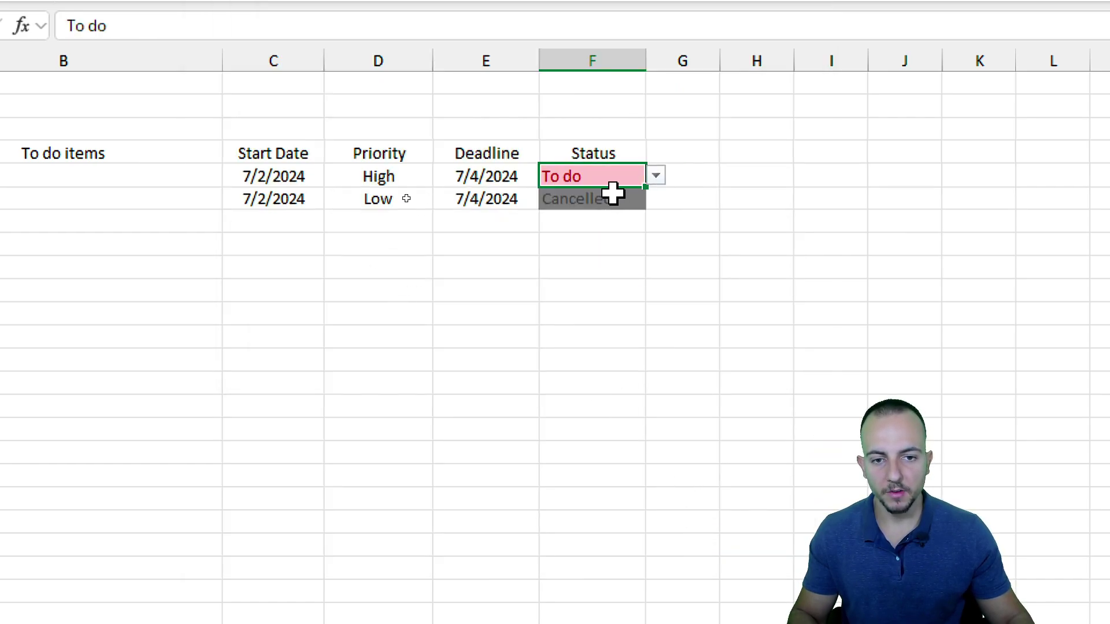
{"action": "left_click", "coordinate": [656, 175]}
{"action": "left_click", "coordinate": [611, 240]}
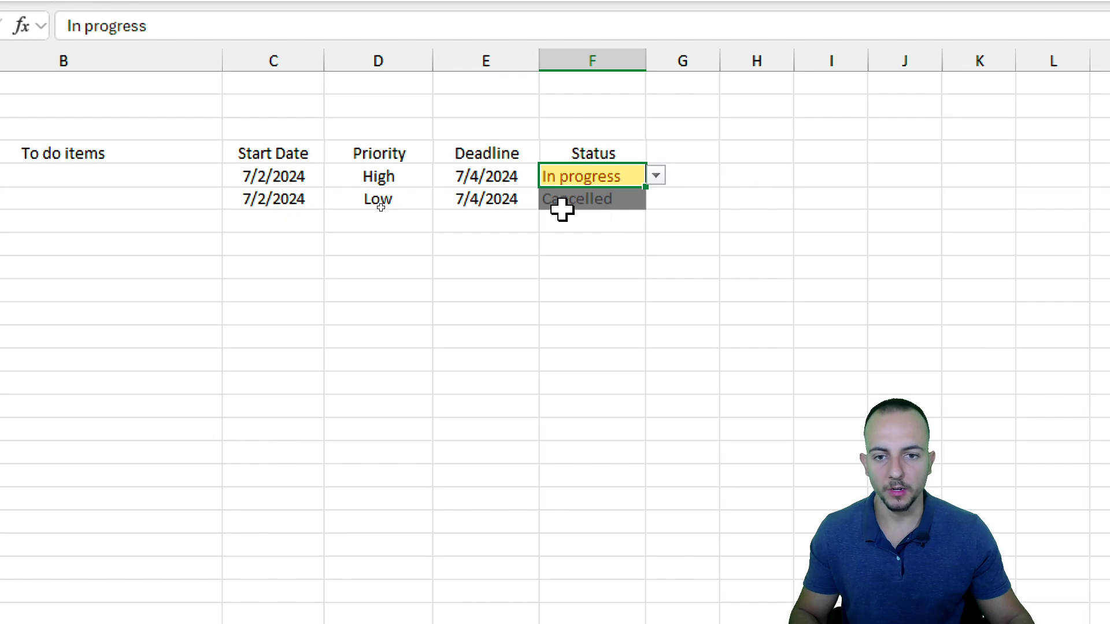
Step: Convert the range B4:F6 into a table with headers
{"action": "left_click_drag", "start_coordinate": [175, 153], "coordinate": [734, 198]}
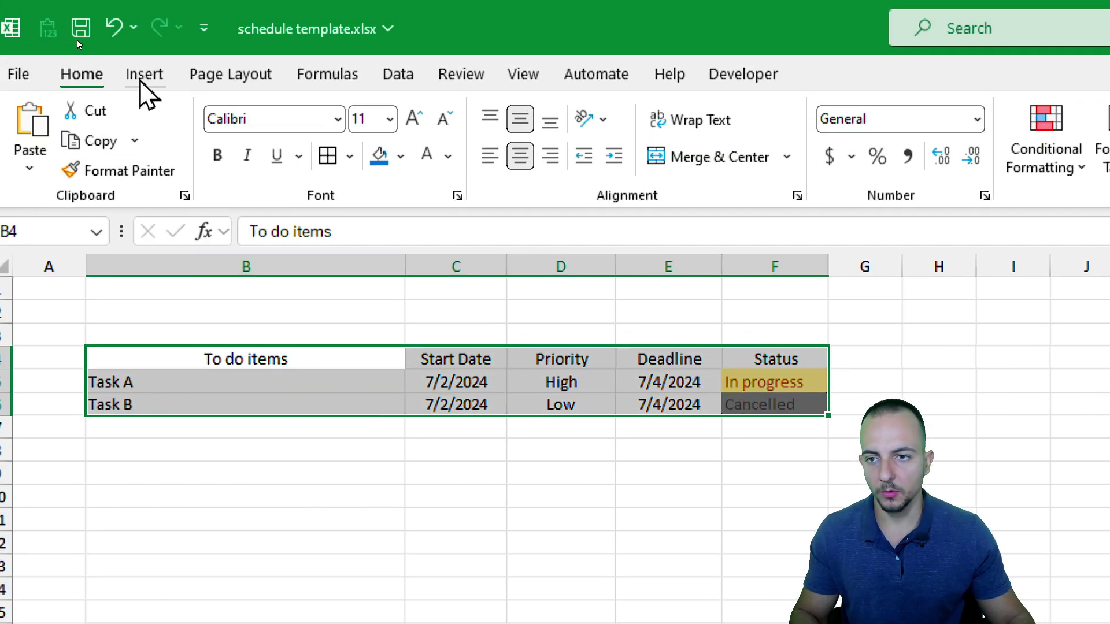
{"action": "left_click", "coordinate": [140, 78]}
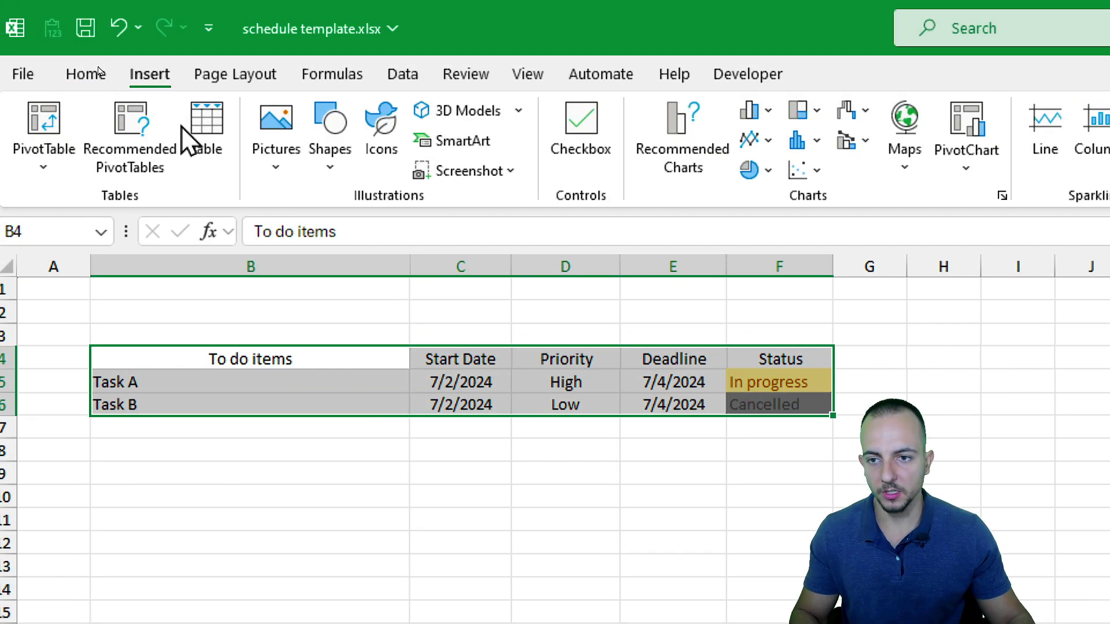
{"action": "left_click", "coordinate": [206, 130]}
{"action": "left_click_drag", "start_coordinate": [675, 293], "coordinate": [407, 335]}
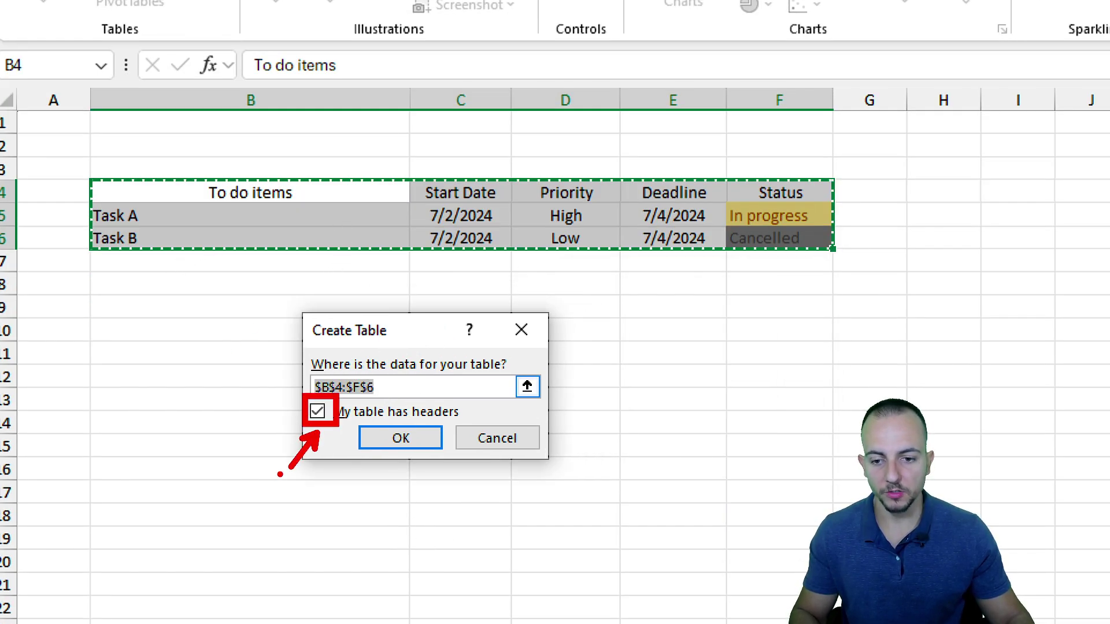
{"action": "left_click_drag", "start_coordinate": [341, 427], "coordinate": [473, 426]}
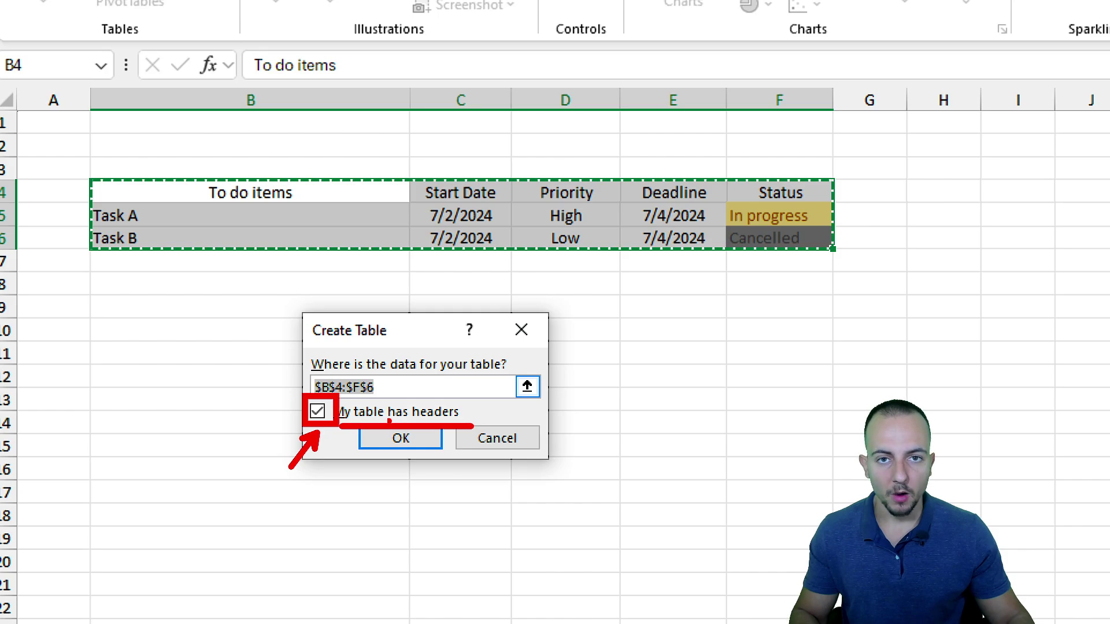
{"action": "left_click", "coordinate": [407, 440]}
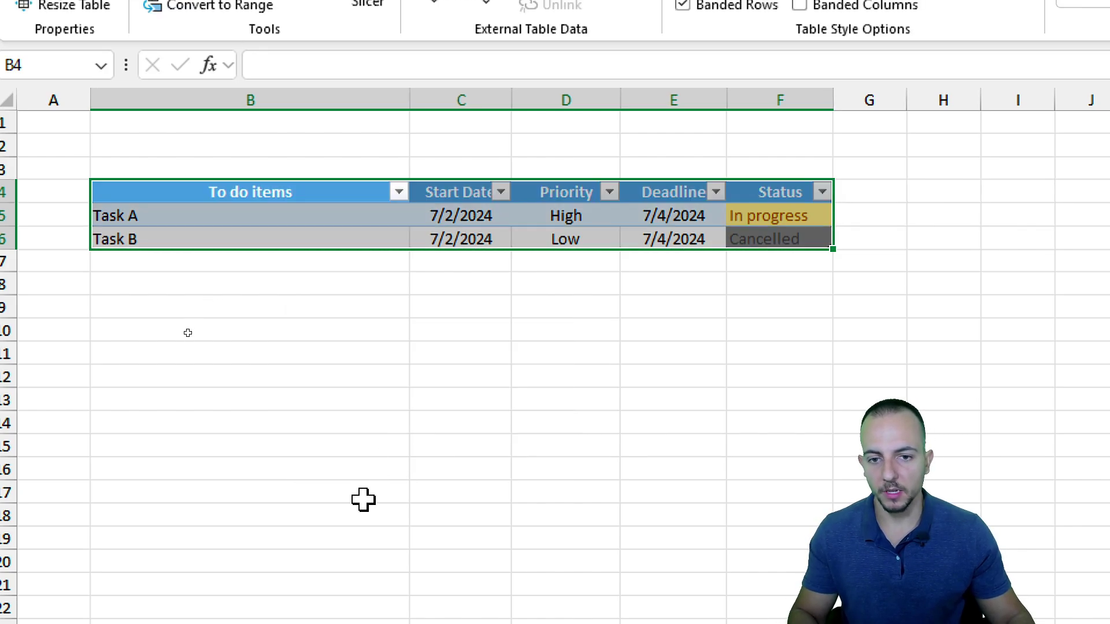
{"action": "left_click", "coordinate": [373, 331]}
Step: Add Task C in cell B7 as a new row directly below Task B
{"action": "left_click", "coordinate": [227, 263]}
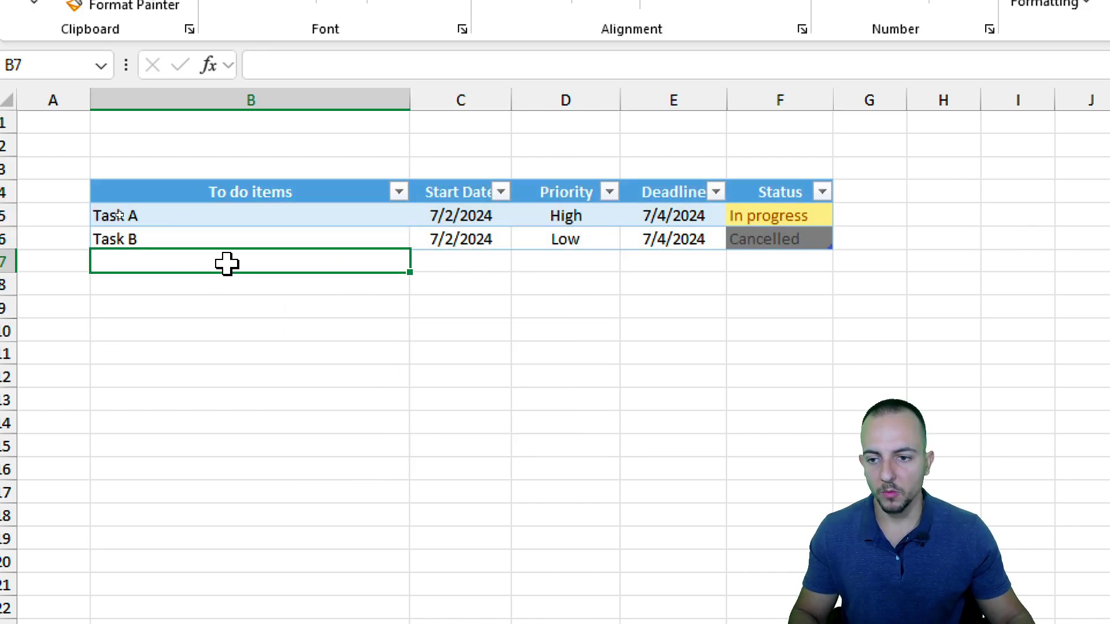
{"action": "type", "text": "Task C"}
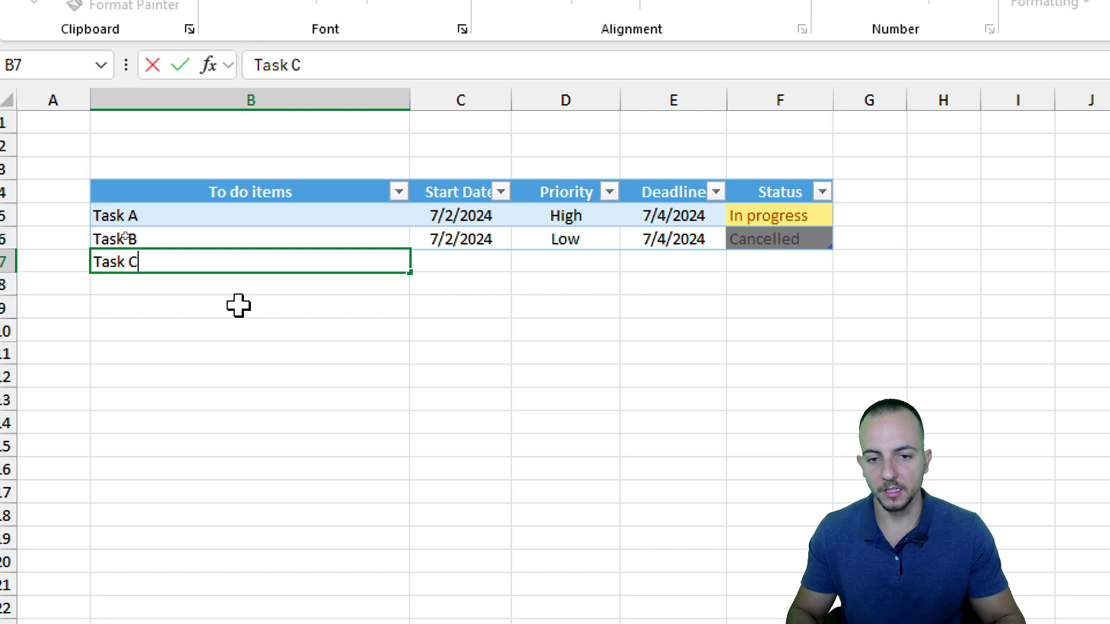
{"action": "key", "text": "Return"}
{"action": "left_click", "coordinate": [469, 266]}
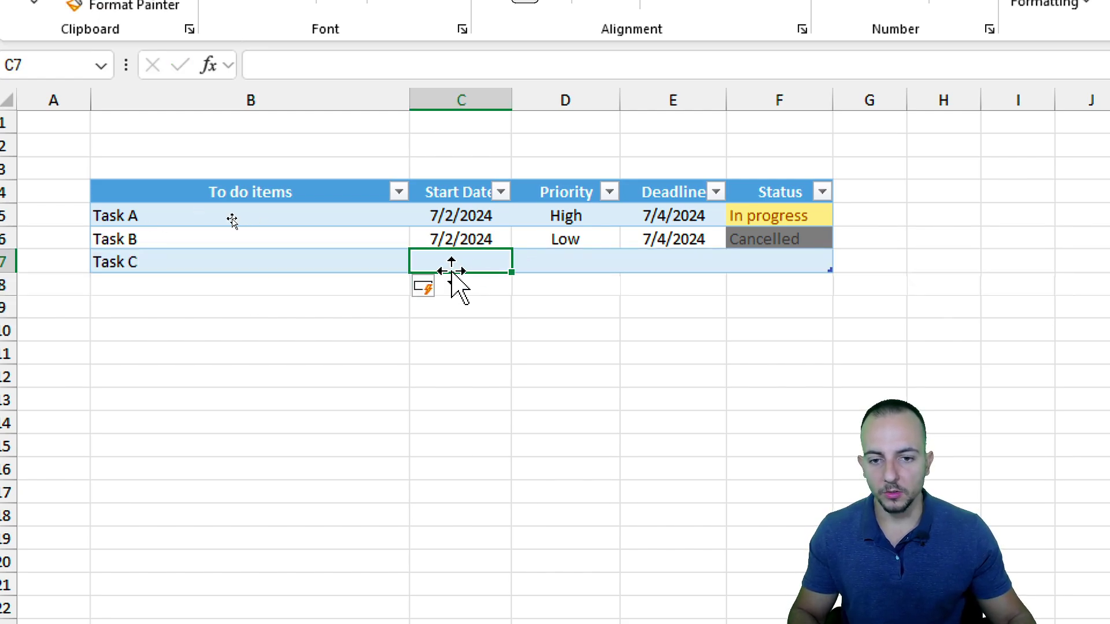
{"action": "left_click_drag", "start_coordinate": [350, 264], "coordinate": [797, 220]}
Step: Fill in Task C's row with status Done, priority Medium, start date 7/2/2024 and deadline 7/4/2024
{"action": "left_click", "coordinate": [775, 261]}
{"action": "left_click", "coordinate": [845, 263]}
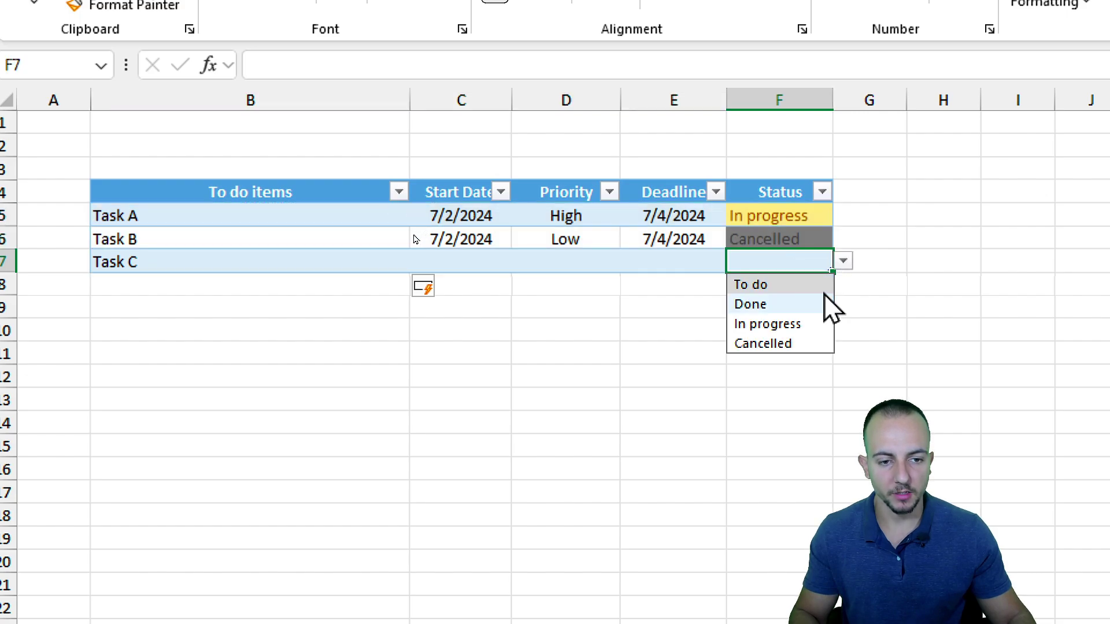
{"action": "left_click", "coordinate": [801, 304]}
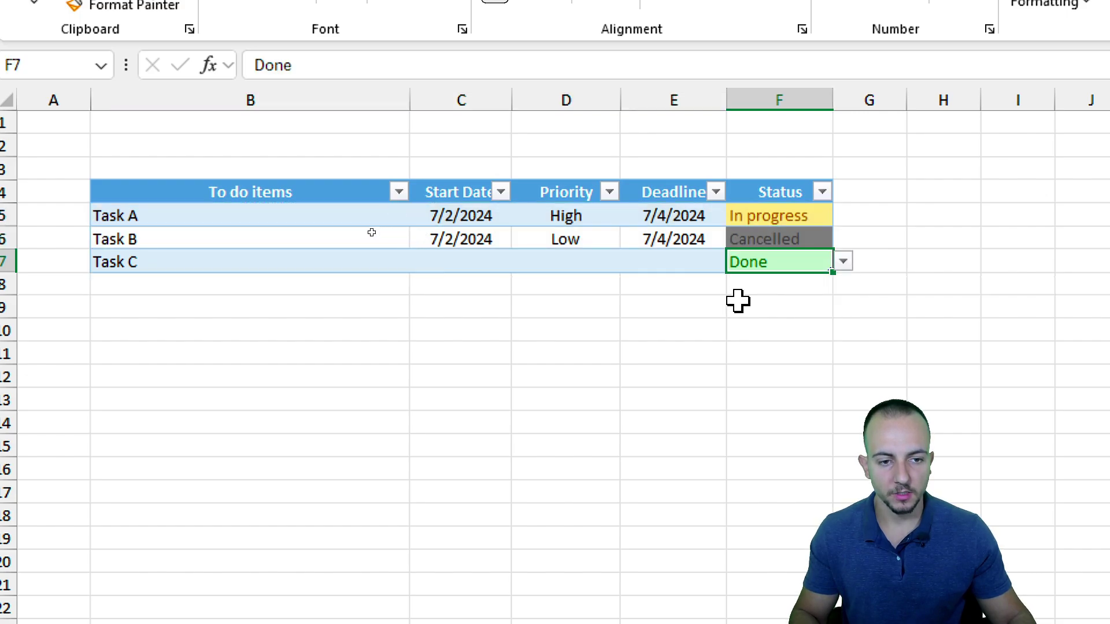
{"action": "left_click", "coordinate": [613, 265]}
{"action": "left_click", "coordinate": [630, 262]}
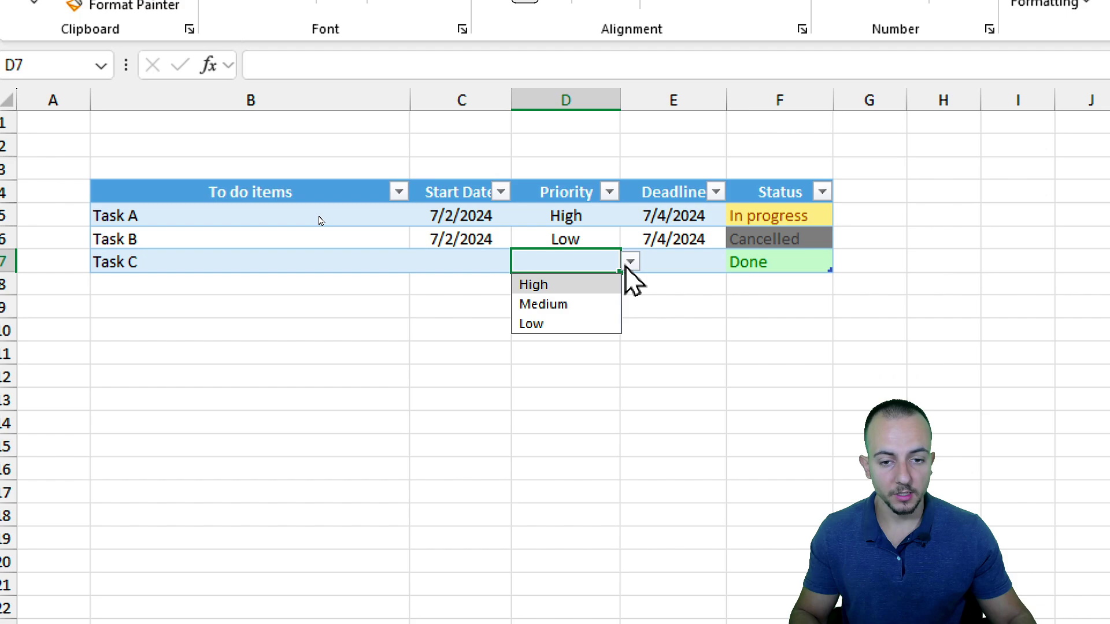
{"action": "left_click", "coordinate": [588, 305]}
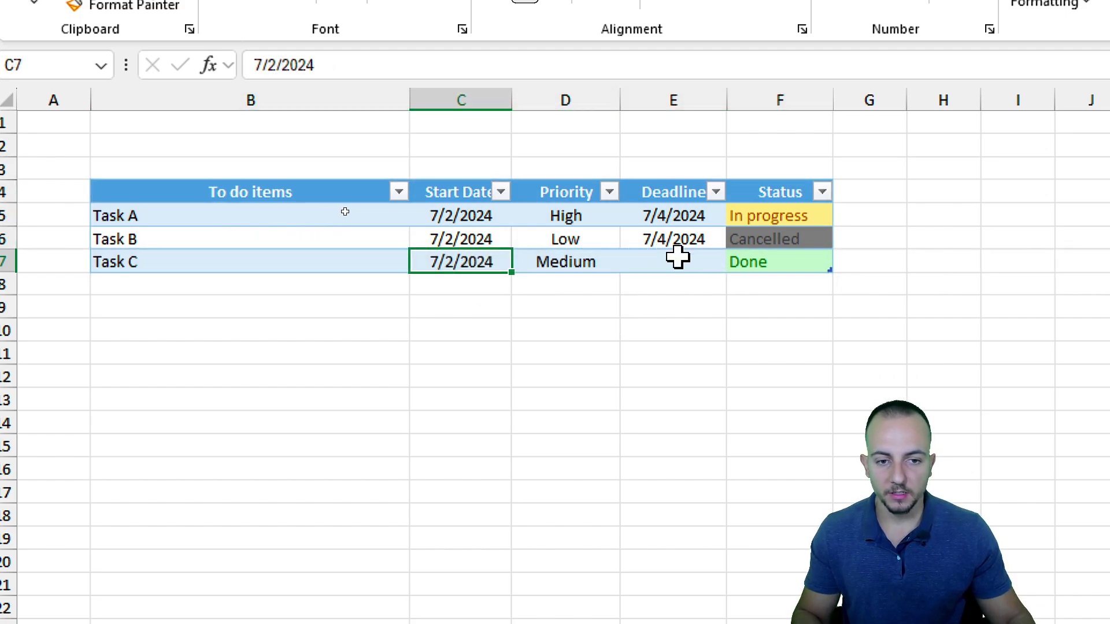
{"action": "left_click", "coordinate": [677, 258]}
{"action": "key", "text": "ctrl+d"}
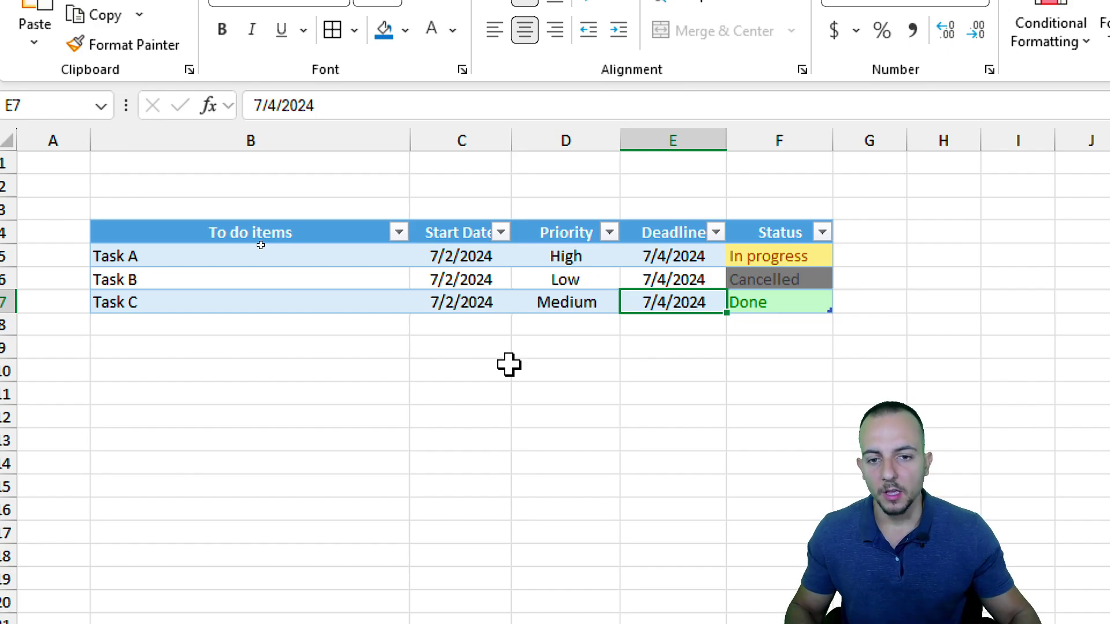
Step: Enter the label Today: in cell C2 and the formula =TODAY() in cell D2
{"action": "left_click", "coordinate": [467, 188]}
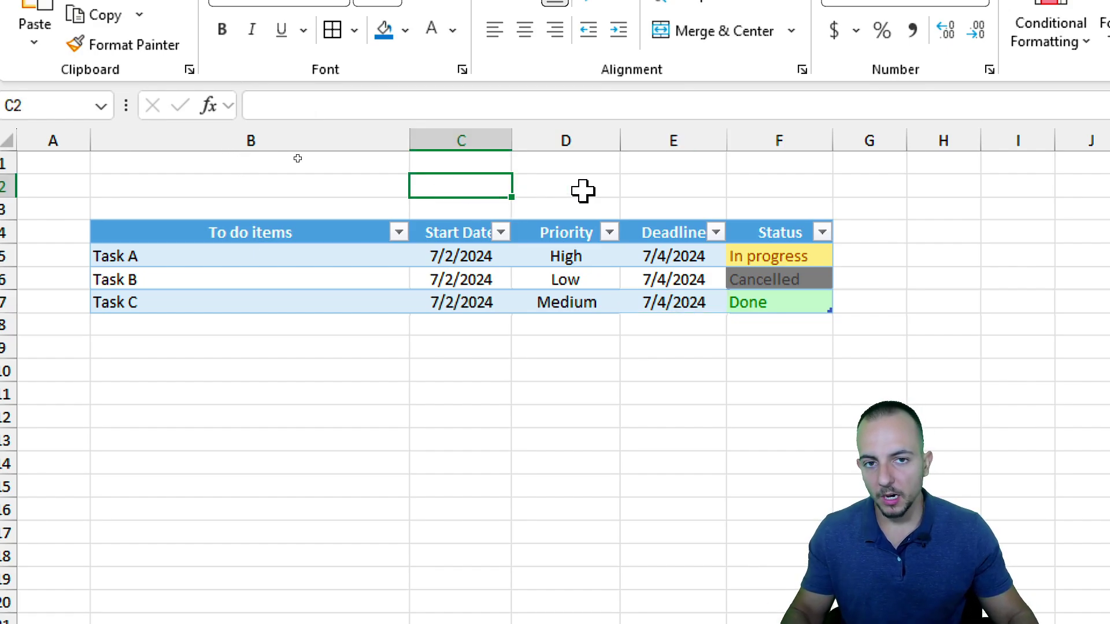
{"action": "type", "text": "Today:"}
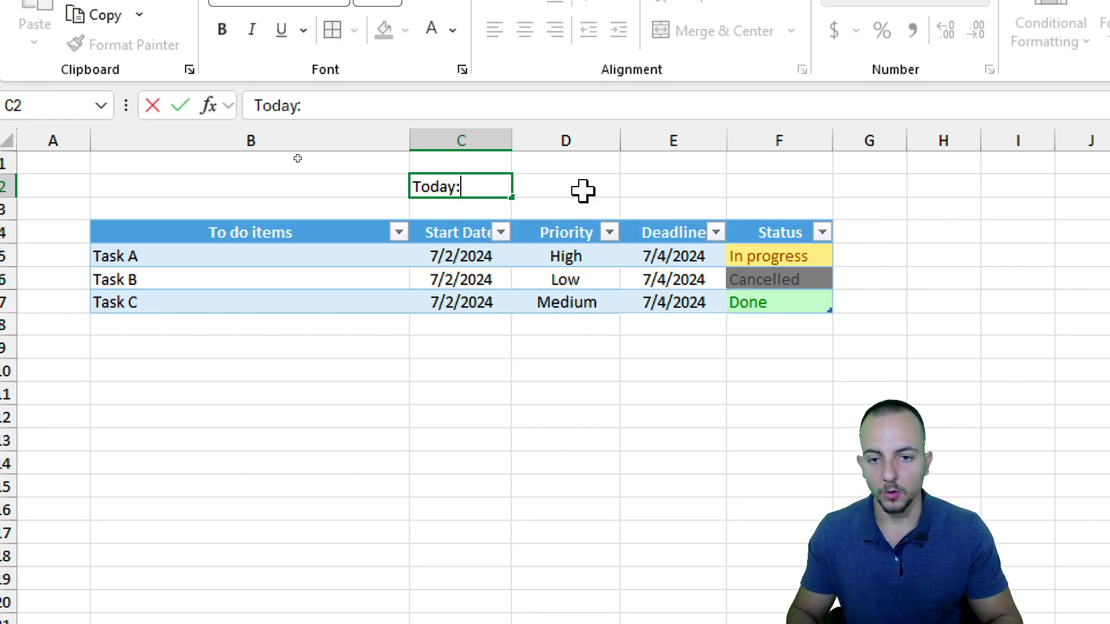
{"action": "key", "text": "Return"}
{"action": "left_click", "coordinate": [583, 191]}
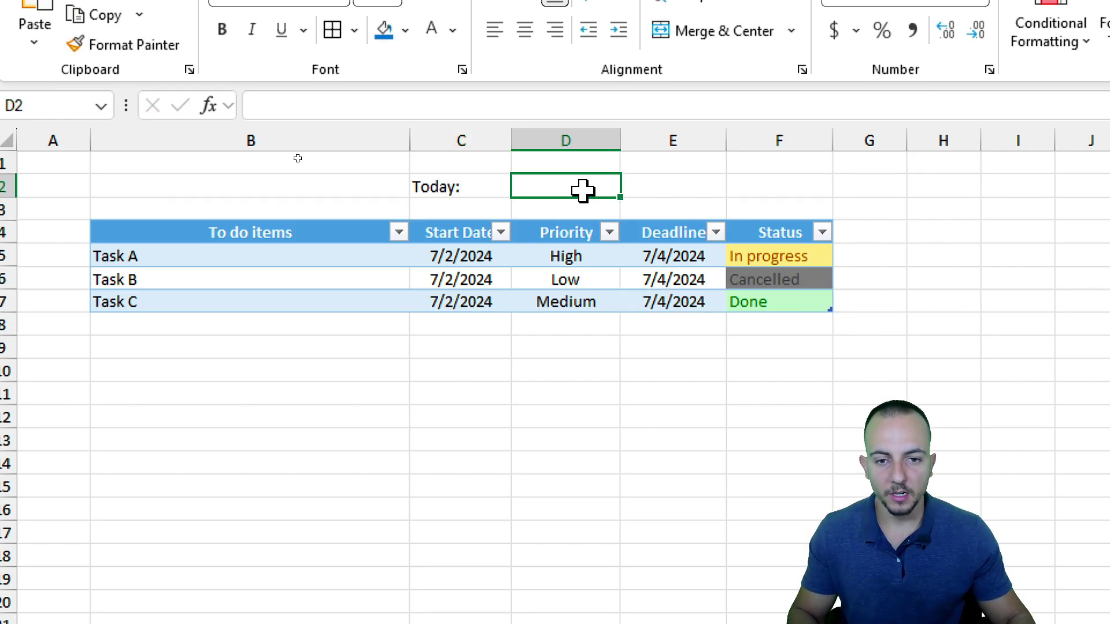
{"action": "type", "text": "=today"}
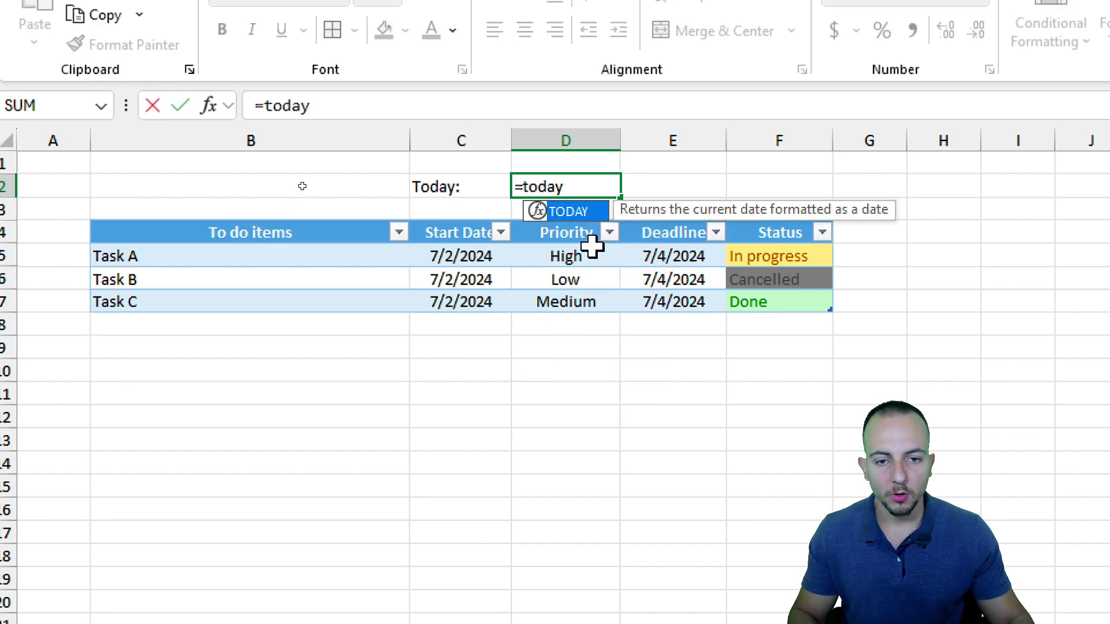
{"action": "double_click", "coordinate": [573, 211]}
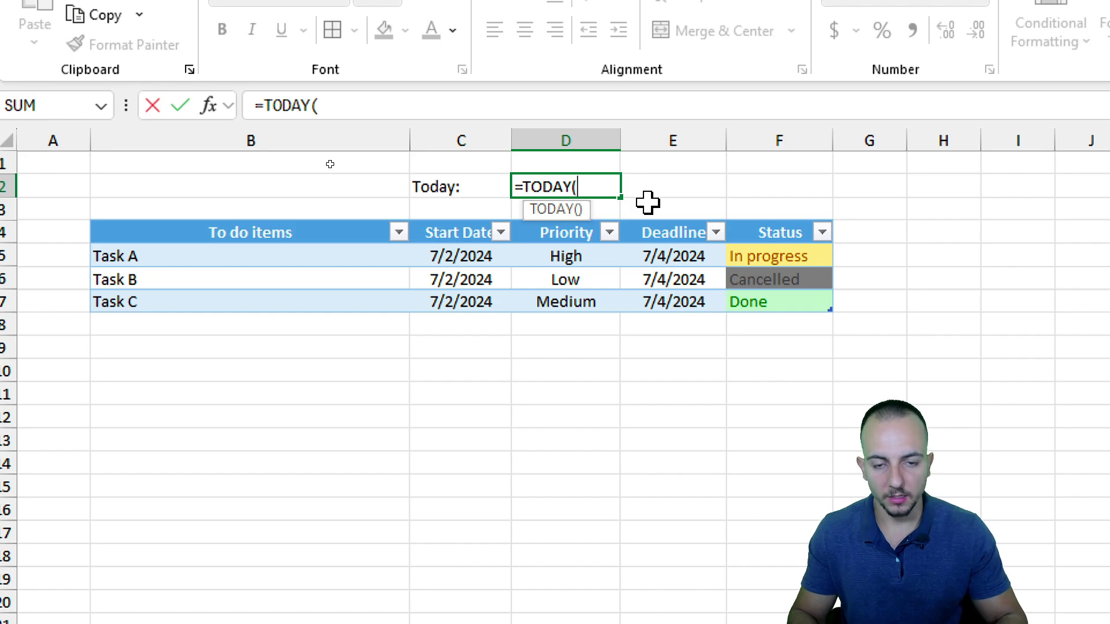
{"action": "key", "text": "Return"}
{"action": "left_click", "coordinate": [539, 182]}
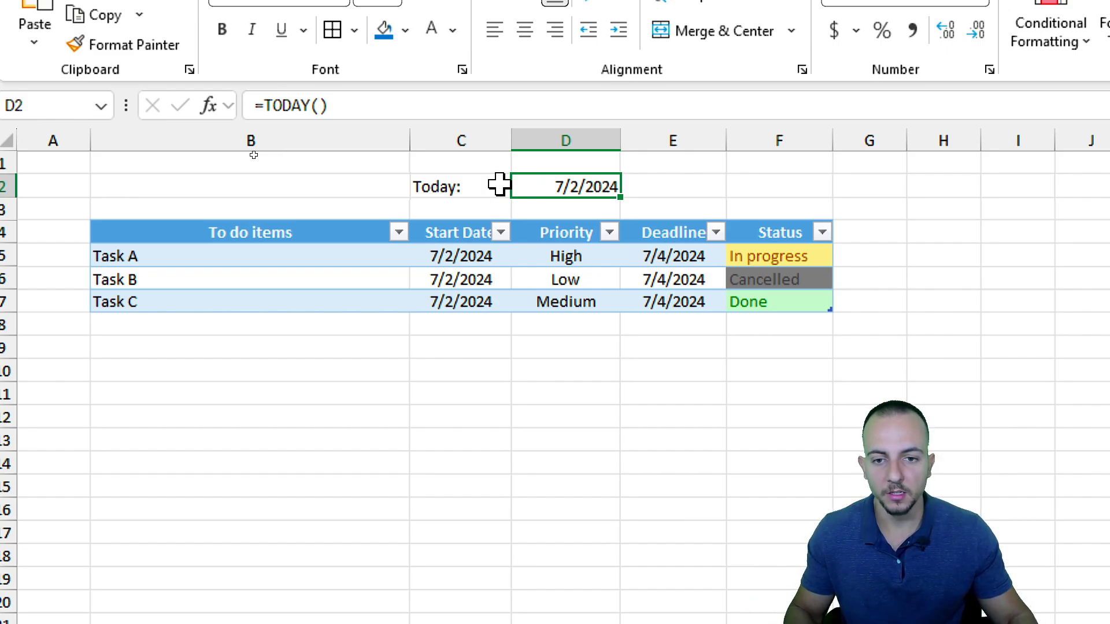
Step: Format cells C2:D2 with centered alignment, a blue fill and bold white text
{"action": "left_click_drag", "start_coordinate": [499, 184], "coordinate": [590, 179]}
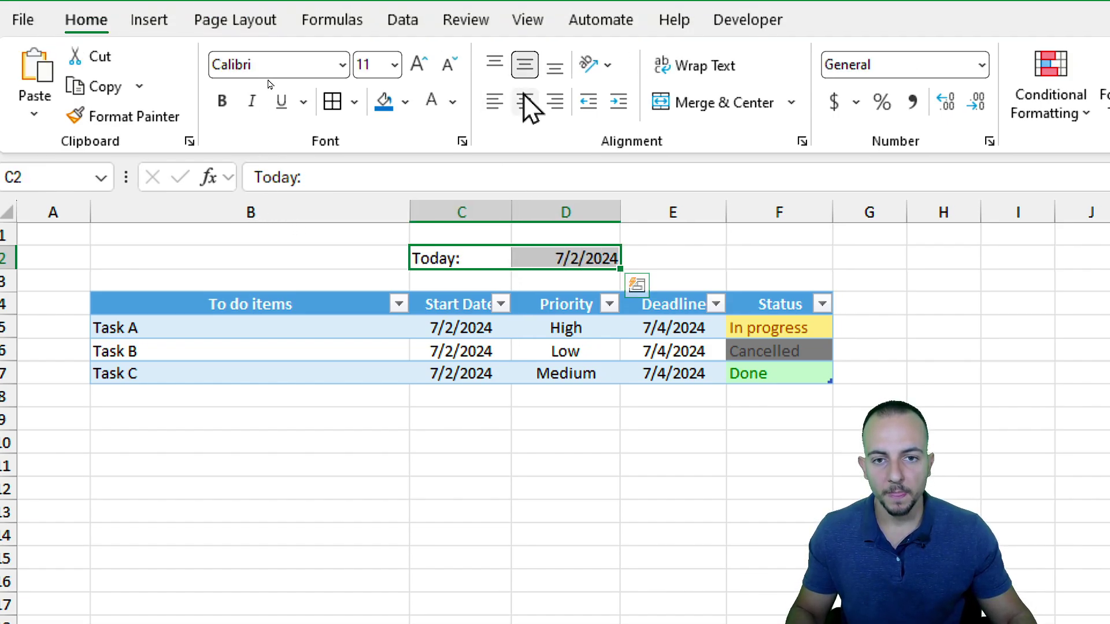
{"action": "left_click", "coordinate": [526, 102]}
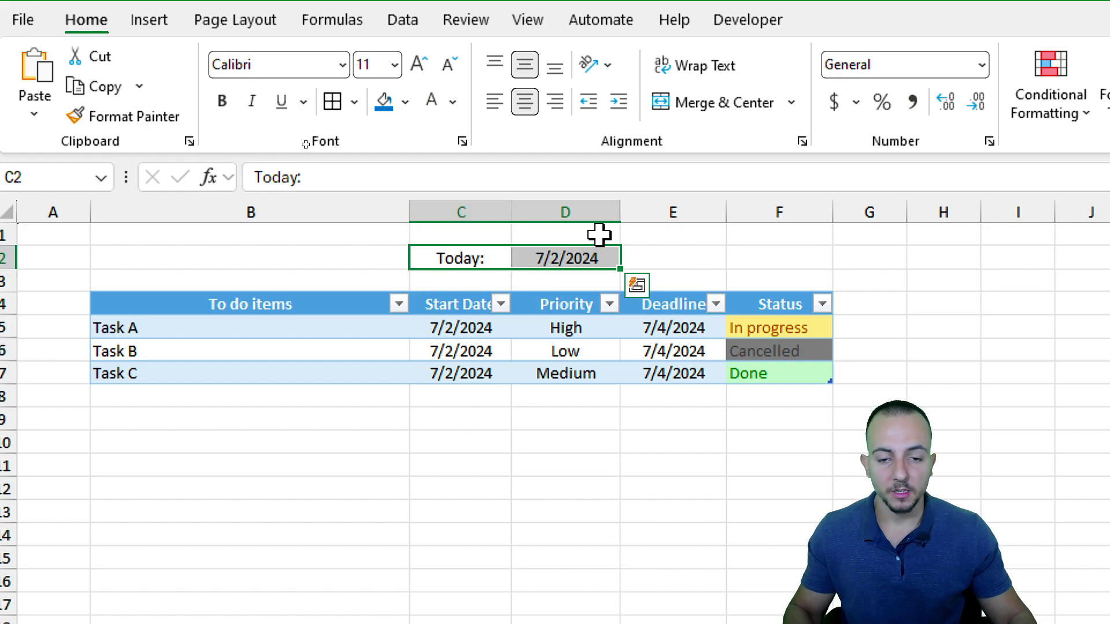
{"action": "left_click", "coordinate": [438, 114]}
{"action": "left_click", "coordinate": [381, 112]}
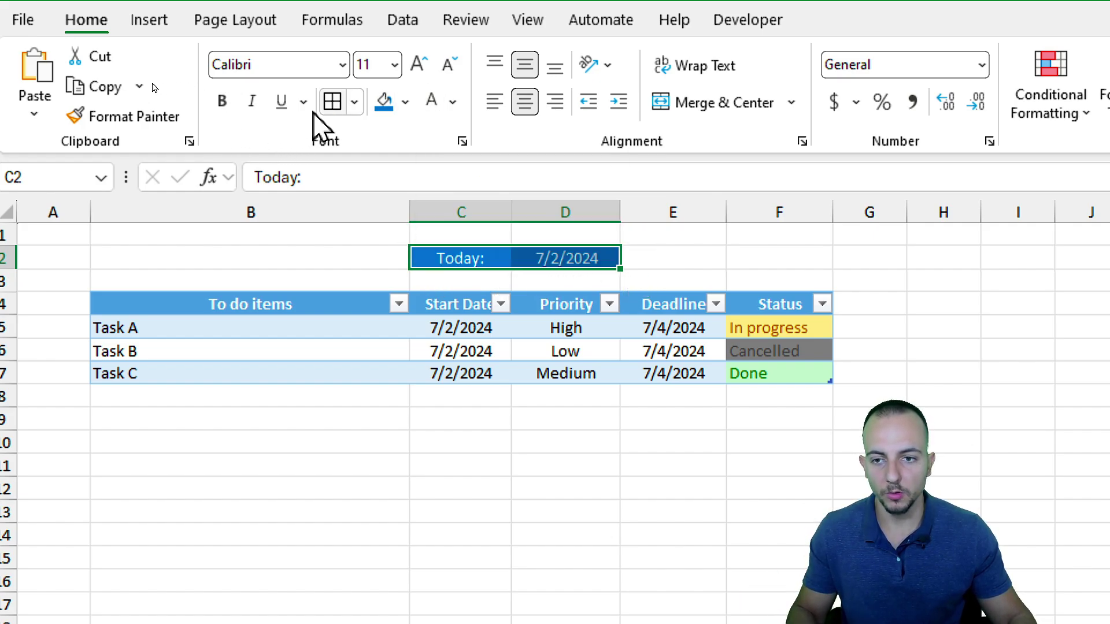
{"action": "left_click", "coordinate": [222, 101]}
{"action": "left_click", "coordinate": [318, 374]}
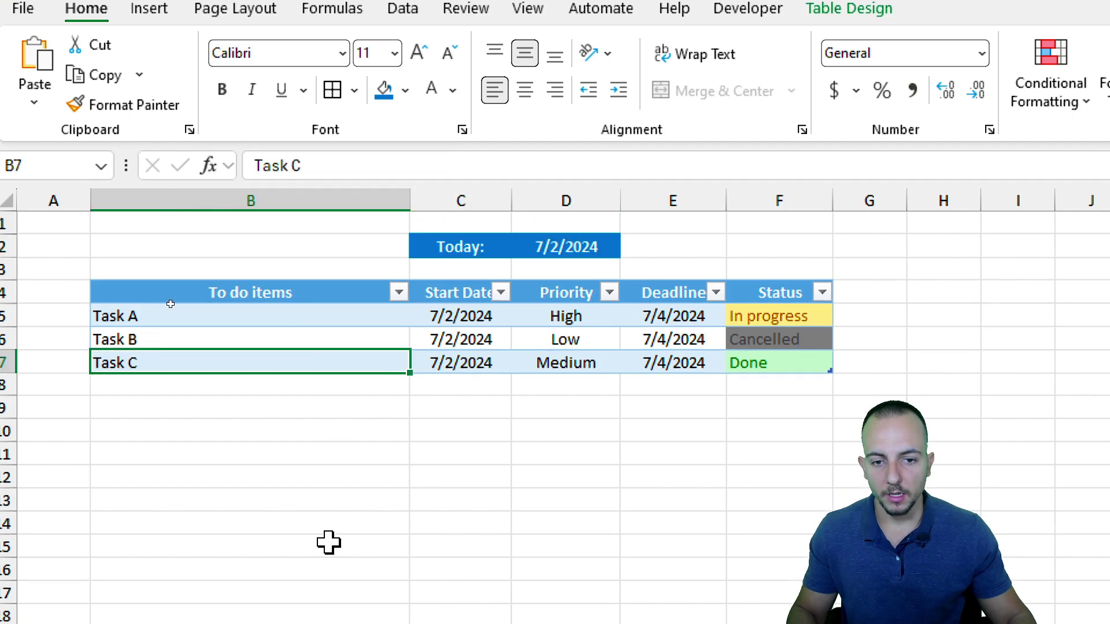
{"action": "left_click", "coordinate": [258, 321]}
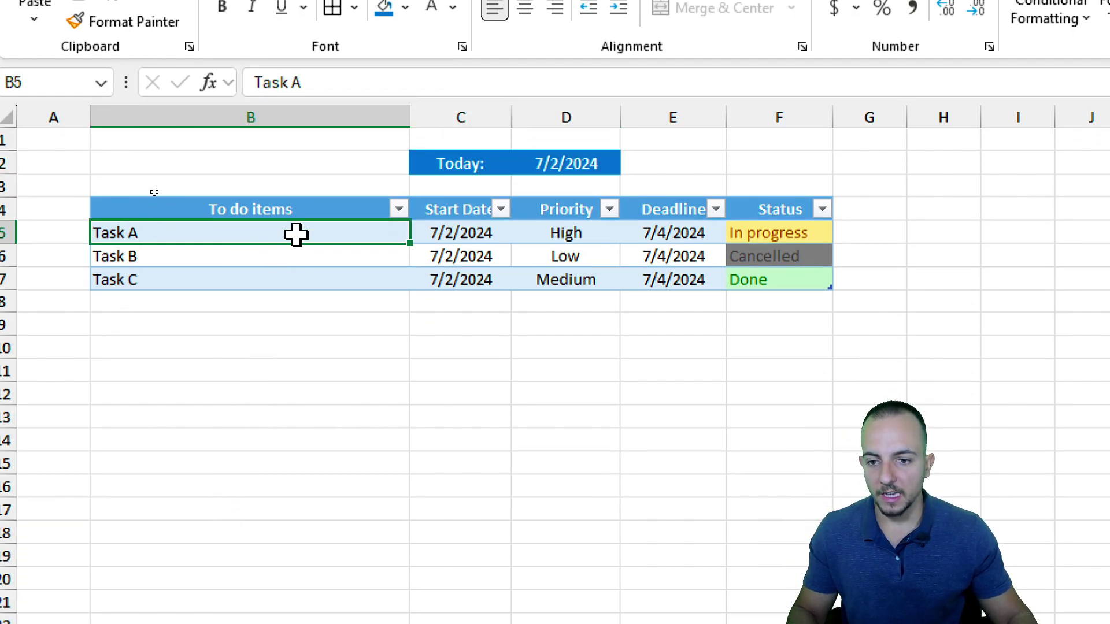
{"action": "left_click_drag", "start_coordinate": [295, 235], "coordinate": [286, 488]}
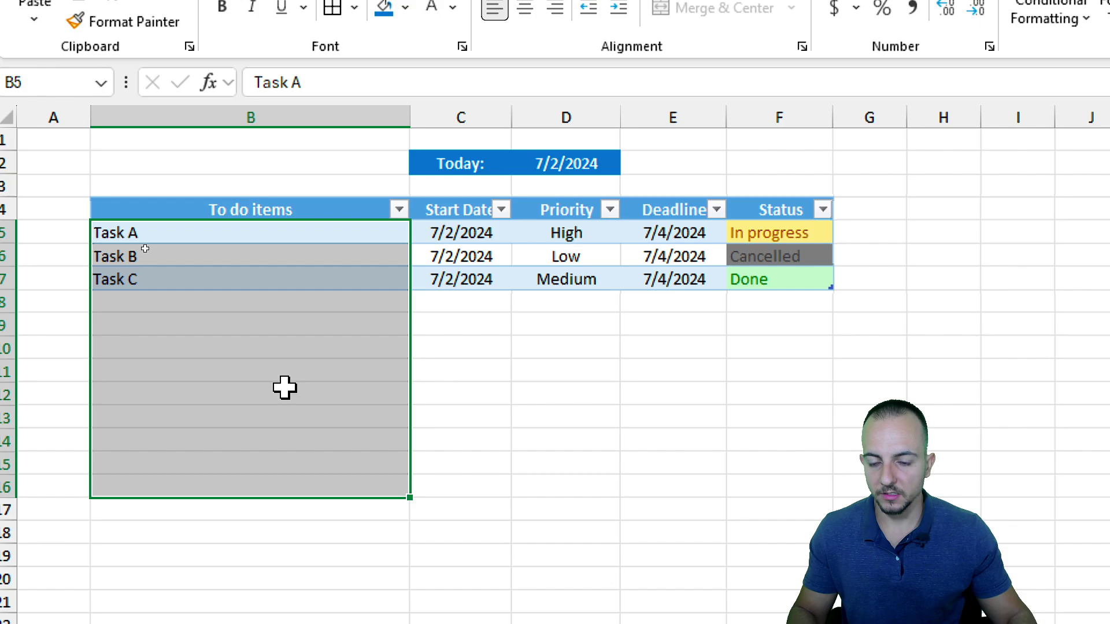
{"action": "left_click", "coordinate": [289, 231]}
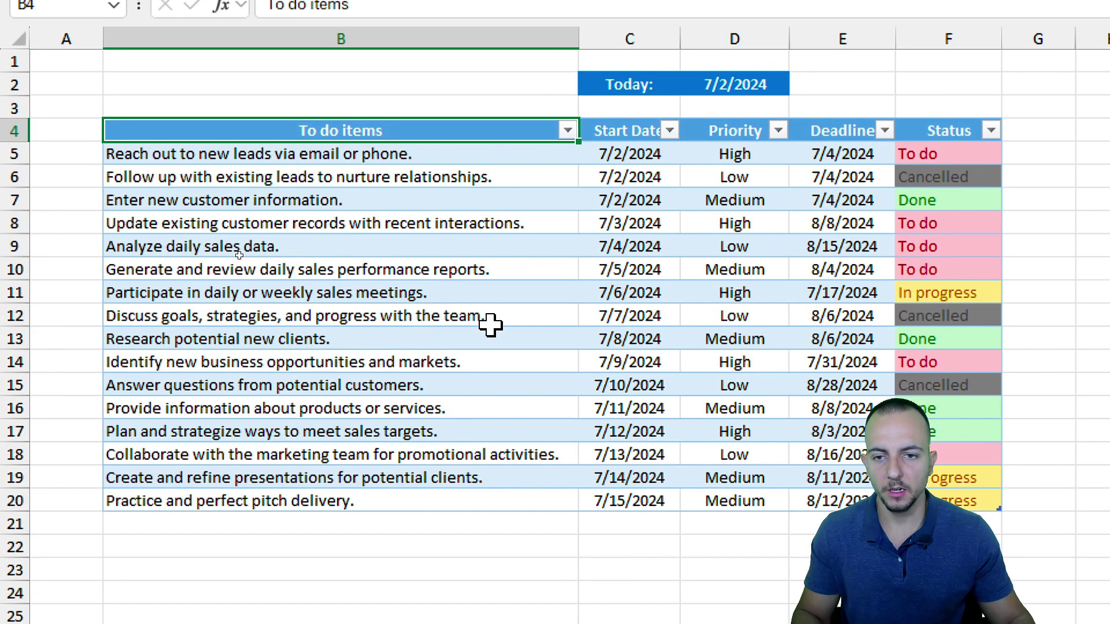
{"action": "left_click_drag", "start_coordinate": [382, 154], "coordinate": [359, 498]}
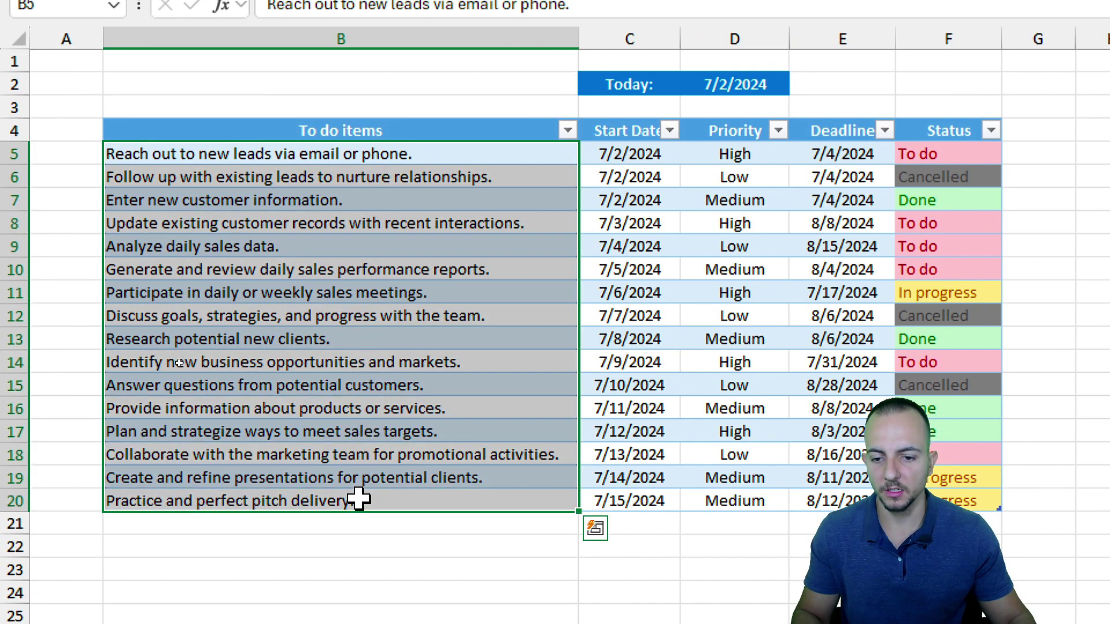
Step: Turn the to-do table's filter buttons off and back on
{"action": "left_click", "coordinate": [373, 128]}
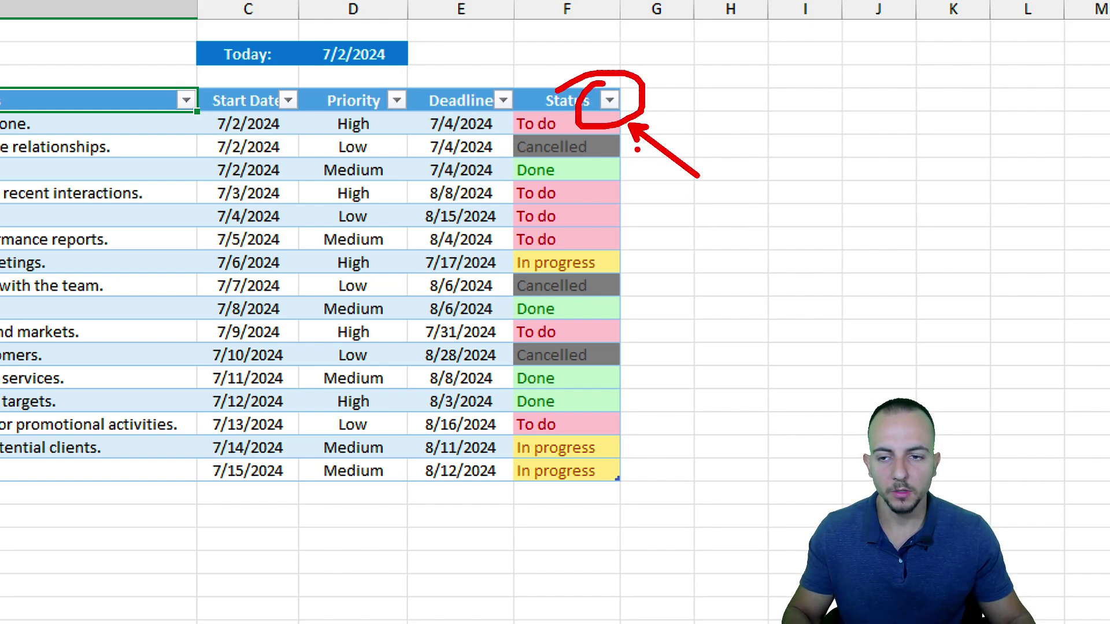
{"action": "left_click", "coordinate": [351, 192]}
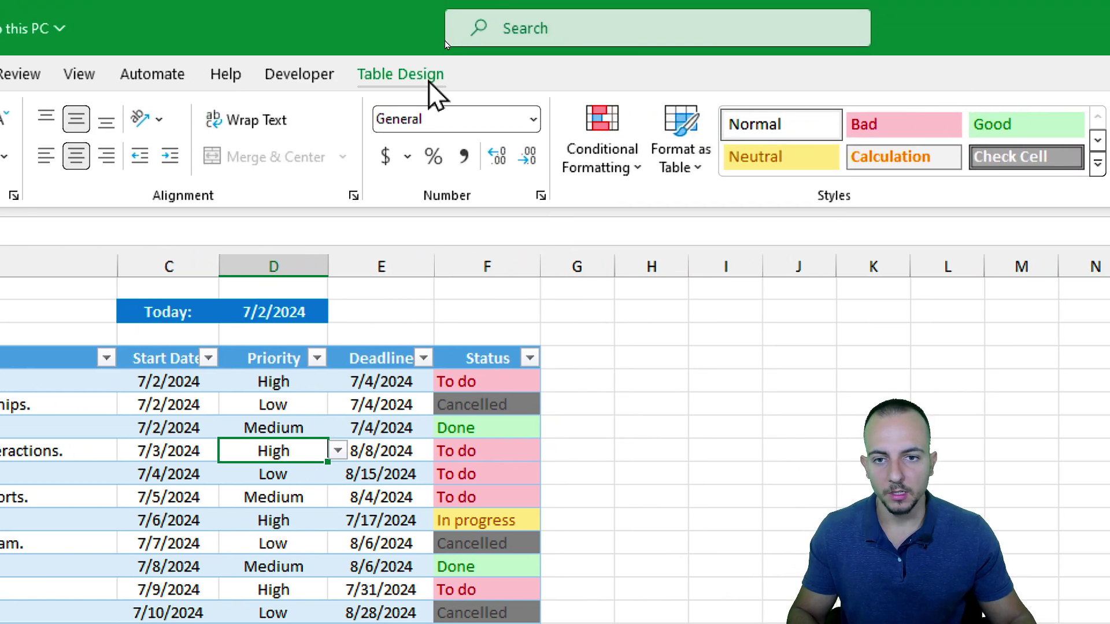
{"action": "left_click", "coordinate": [431, 78]}
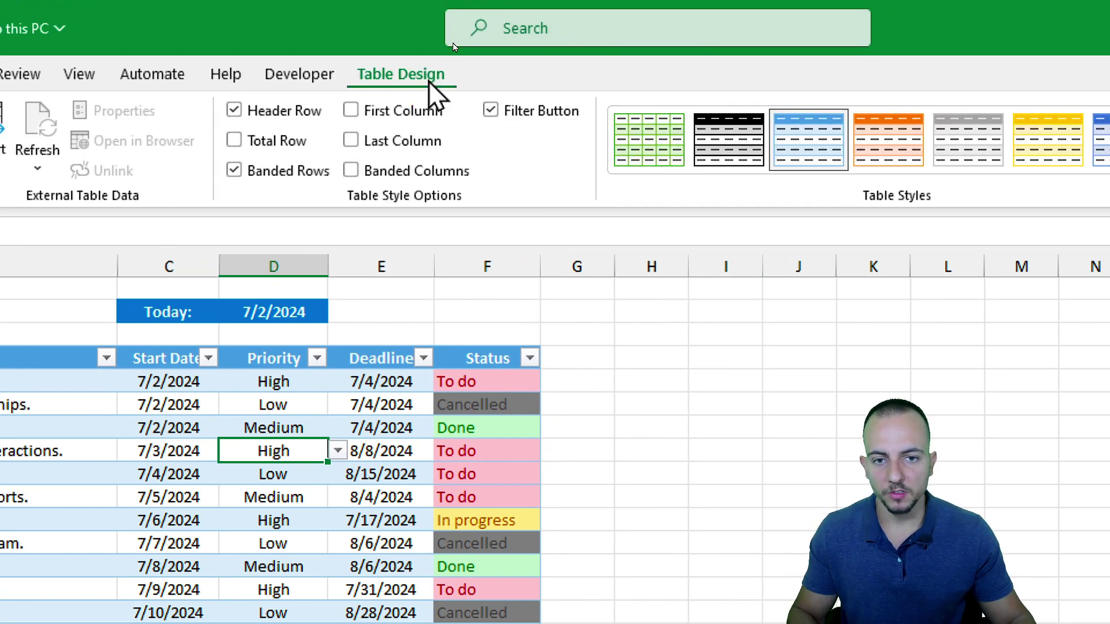
{"action": "left_click", "coordinate": [496, 111]}
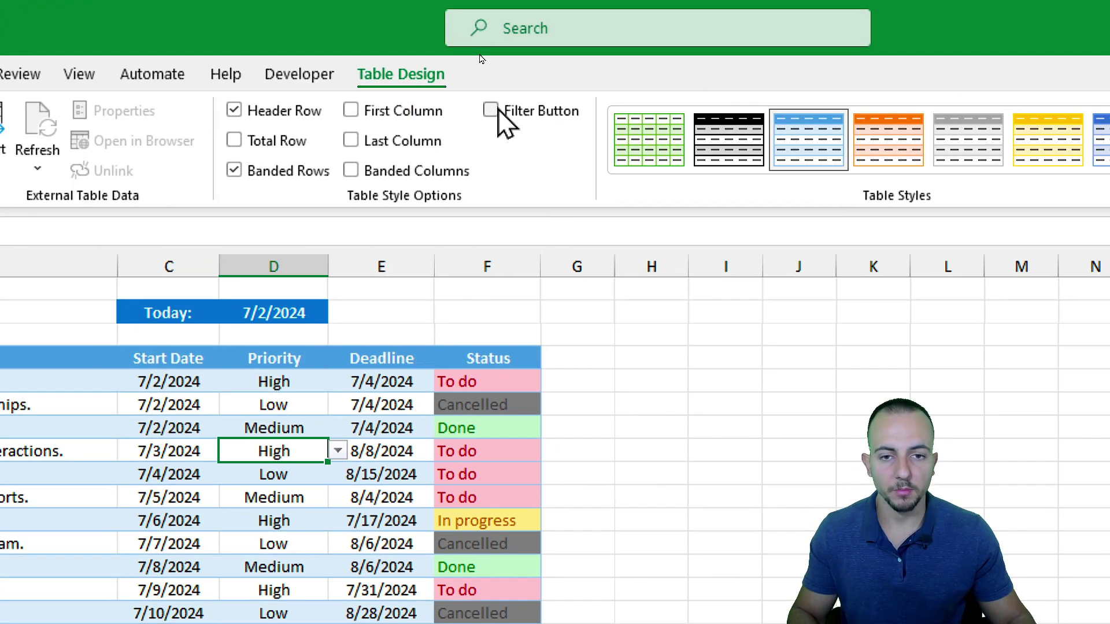
{"action": "left_click", "coordinate": [491, 111]}
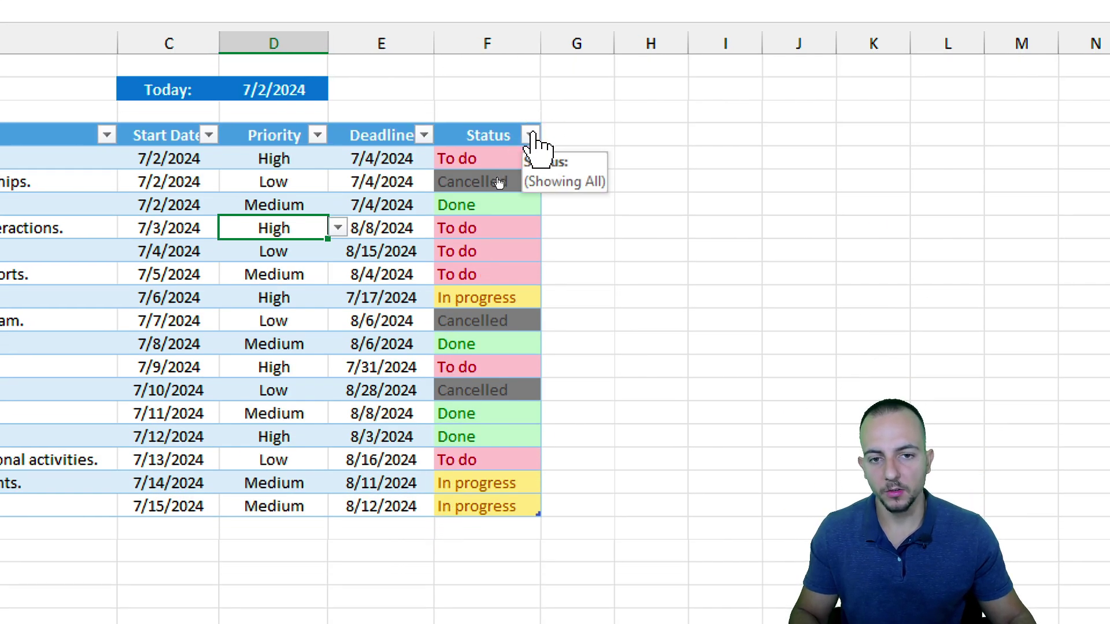
Step: Filter the Status column to show only Cancelled and review the matching to-do items
{"action": "left_click", "coordinate": [532, 135]}
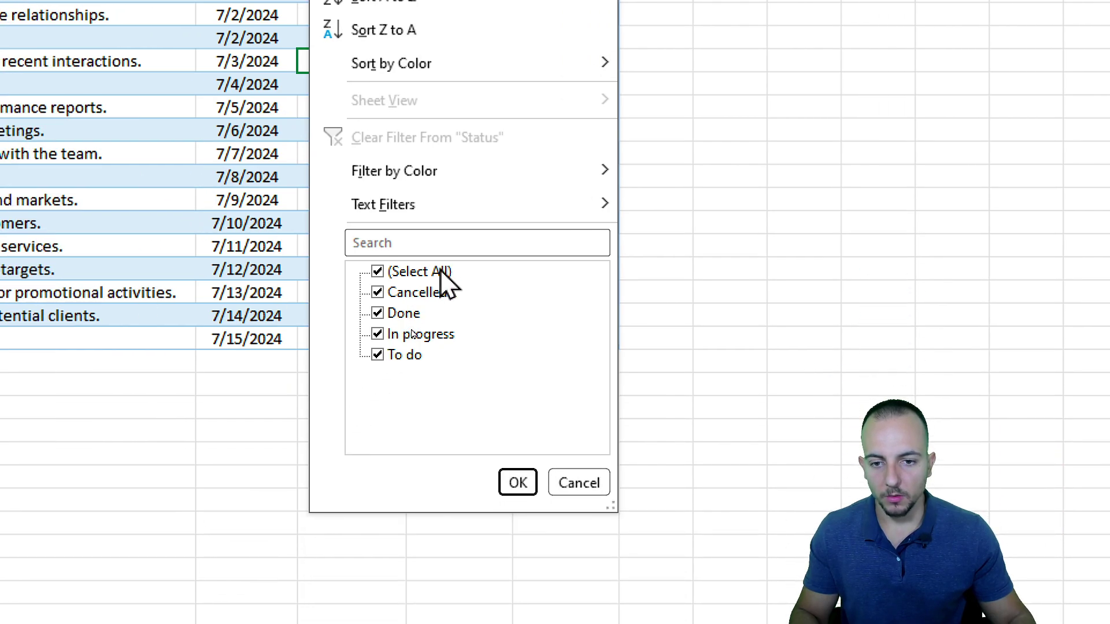
{"action": "left_click", "coordinate": [441, 272]}
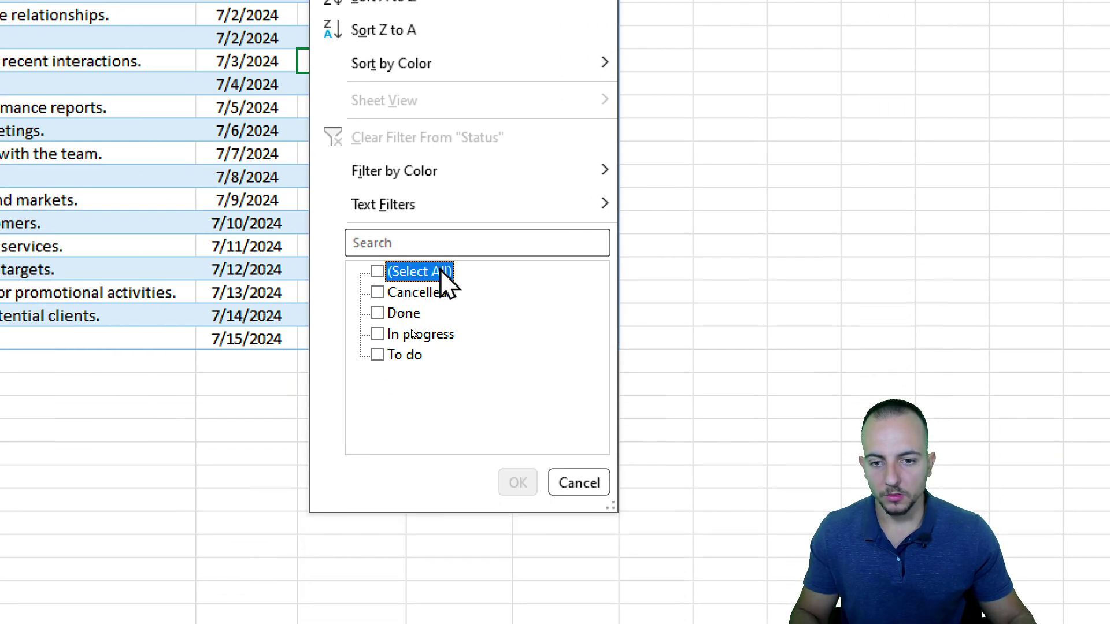
{"action": "left_click", "coordinate": [413, 293]}
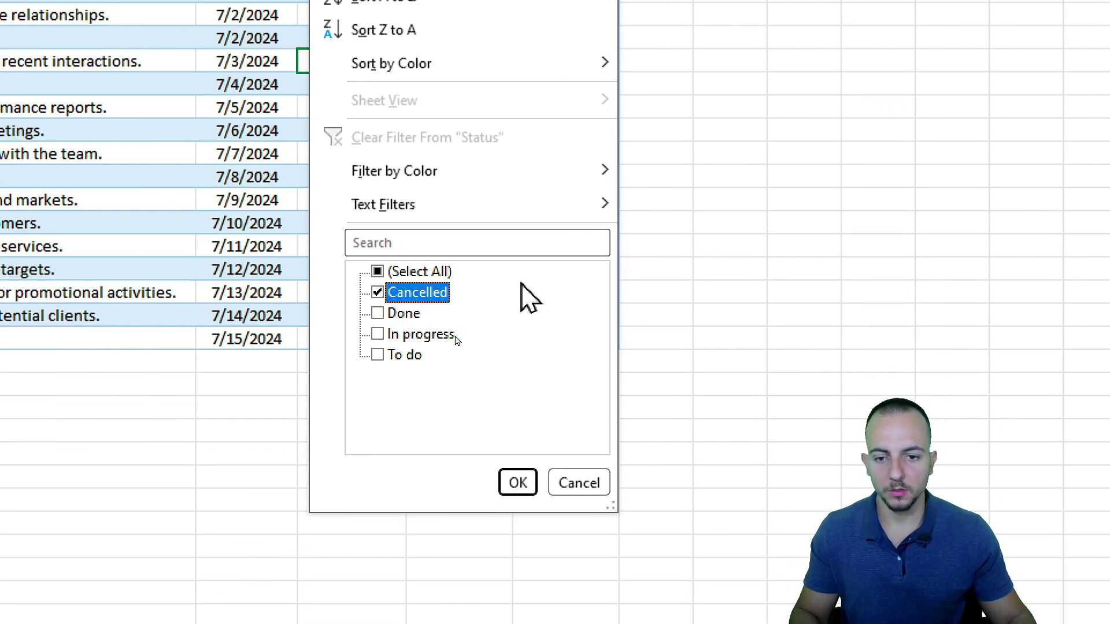
{"action": "left_click", "coordinate": [531, 482]}
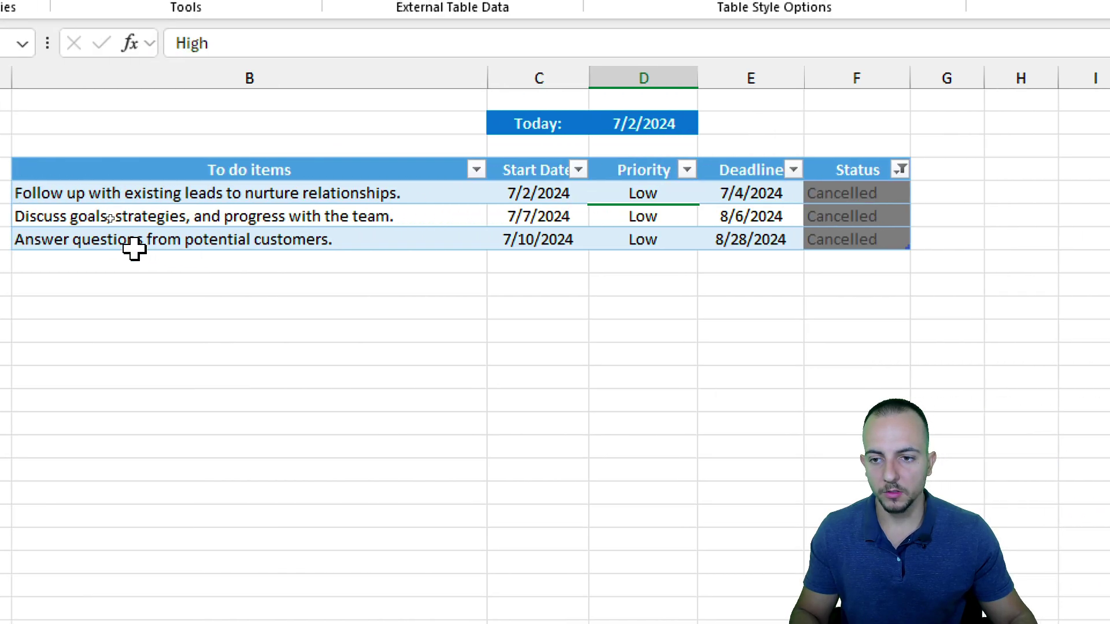
{"action": "left_click", "coordinate": [235, 168]}
{"action": "left_click_drag", "start_coordinate": [343, 197], "coordinate": [342, 241]}
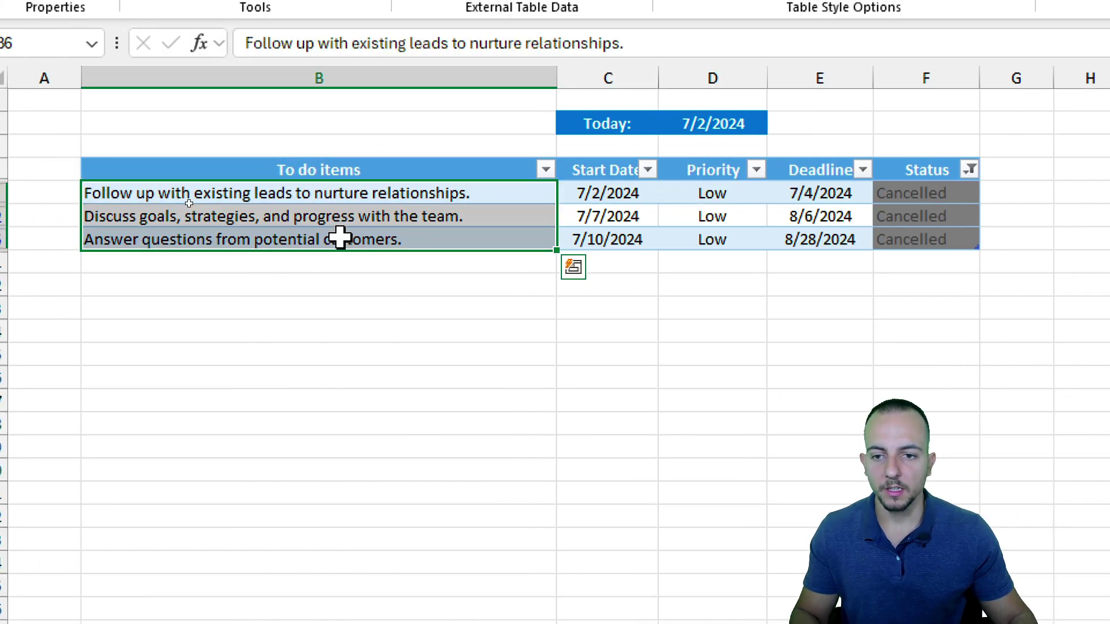
{"action": "left_click", "coordinate": [389, 178]}
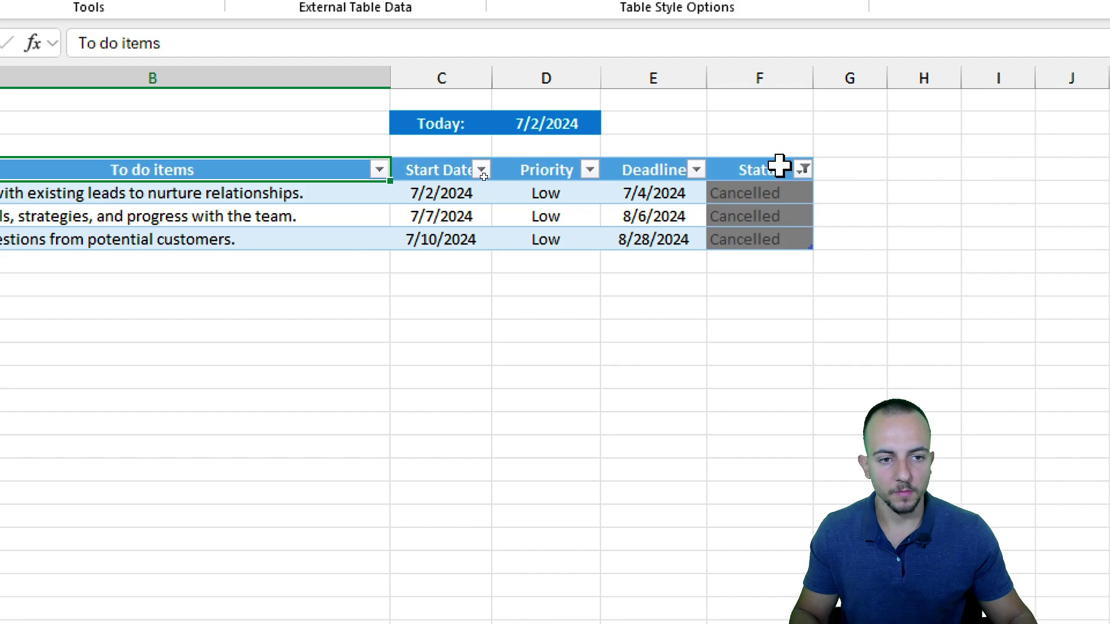
Step: Change the Status filter to show only In progress and To do tasks
{"action": "left_click", "coordinate": [803, 169]}
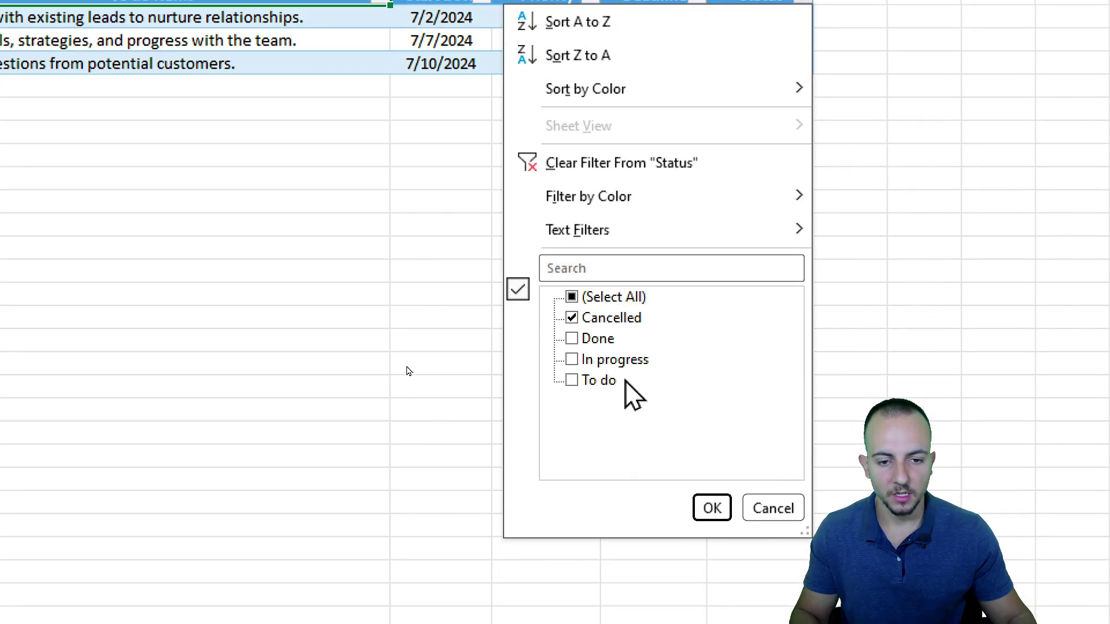
{"action": "left_click", "coordinate": [620, 496]}
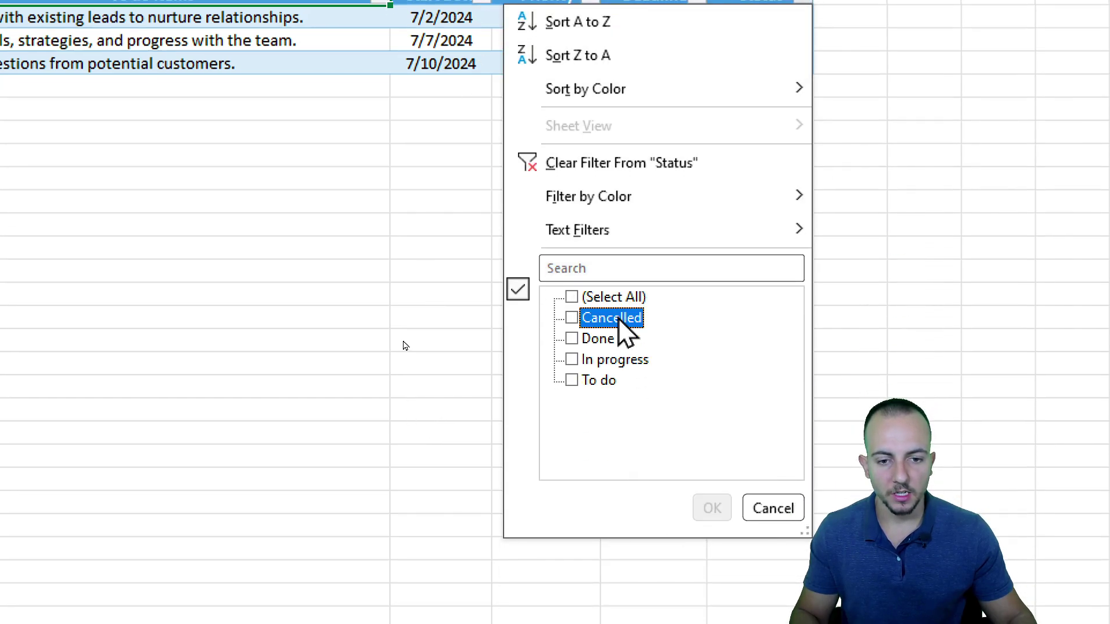
{"action": "left_click", "coordinate": [619, 361]}
{"action": "left_click", "coordinate": [602, 381]}
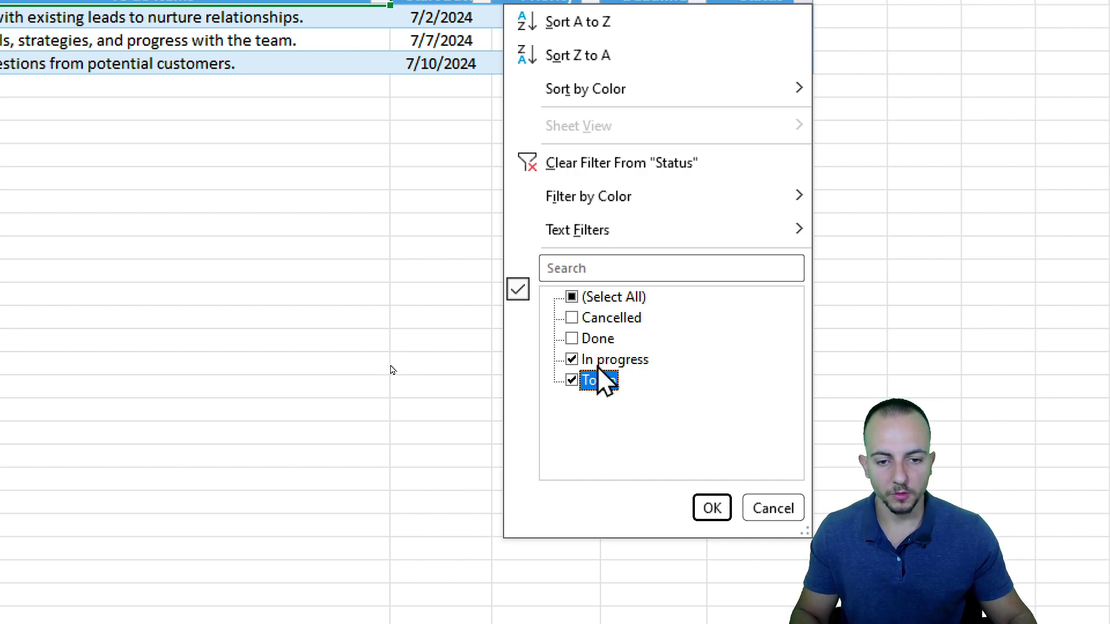
{"action": "left_click", "coordinate": [709, 509]}
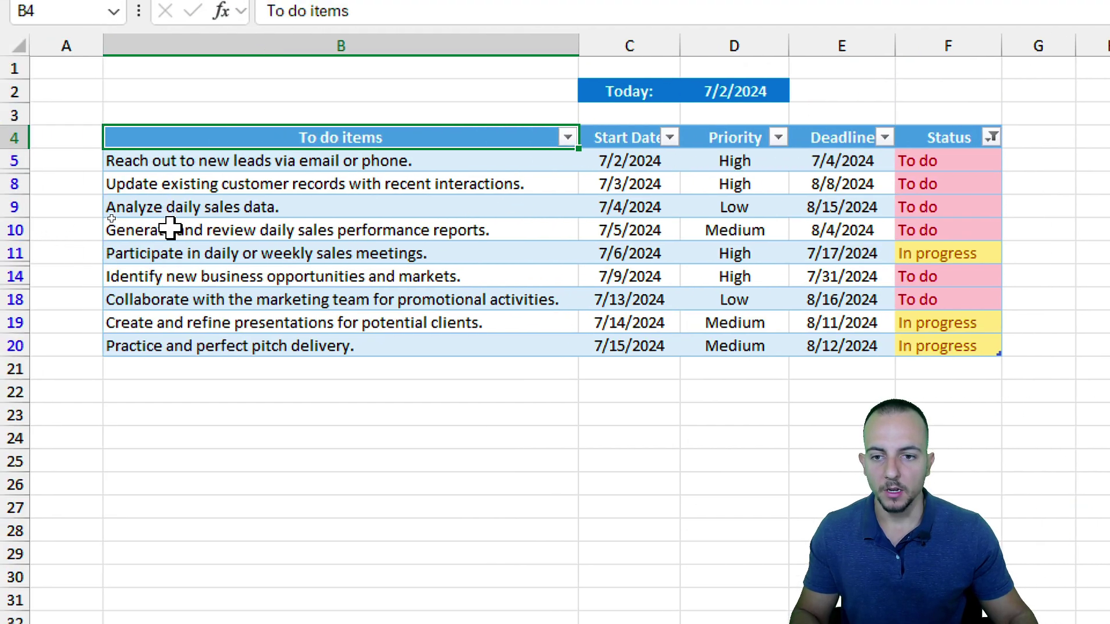
Step: Examine the filtered tasks' to-do items, start dates, deadlines, priorities and statuses
{"action": "left_click_drag", "start_coordinate": [198, 128], "coordinate": [292, 311]}
{"action": "left_click", "coordinate": [639, 166]}
{"action": "key", "text": "ctrl+shift+Down"}
{"action": "left_click", "coordinate": [847, 167]}
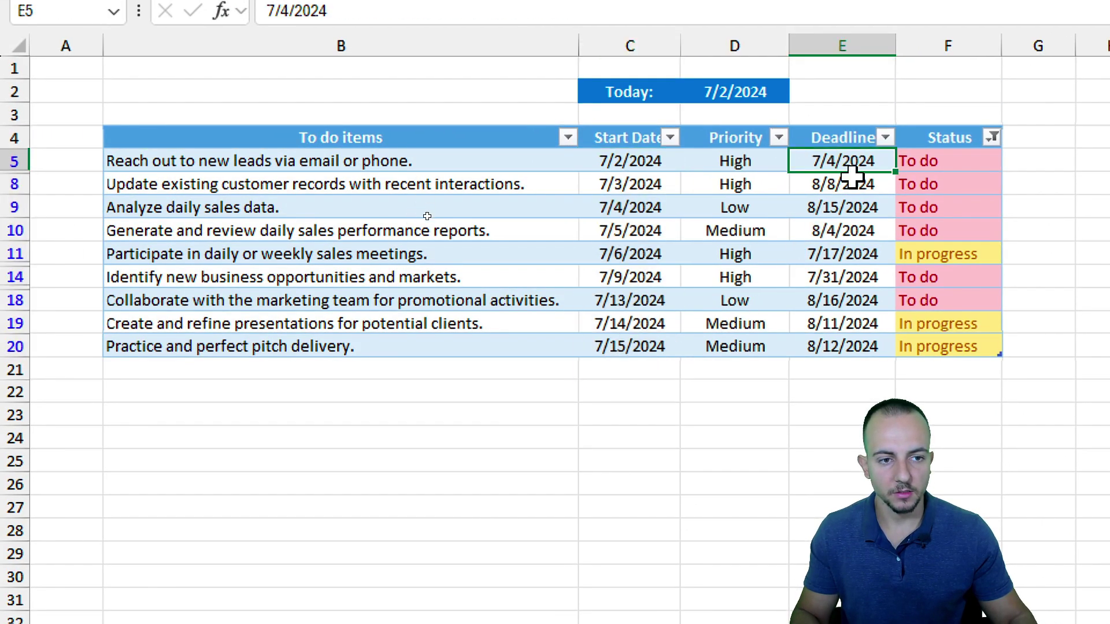
{"action": "key", "text": "ctrl+shift+Down"}
{"action": "left_click_drag", "start_coordinate": [746, 162], "coordinate": [743, 350]}
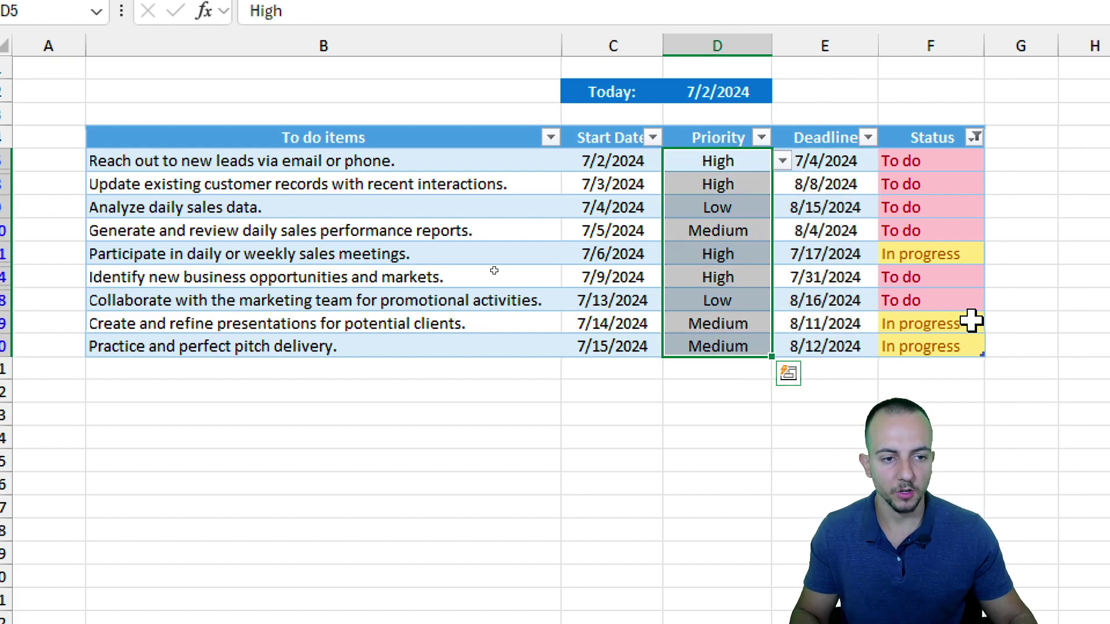
{"action": "left_click", "coordinate": [821, 161]}
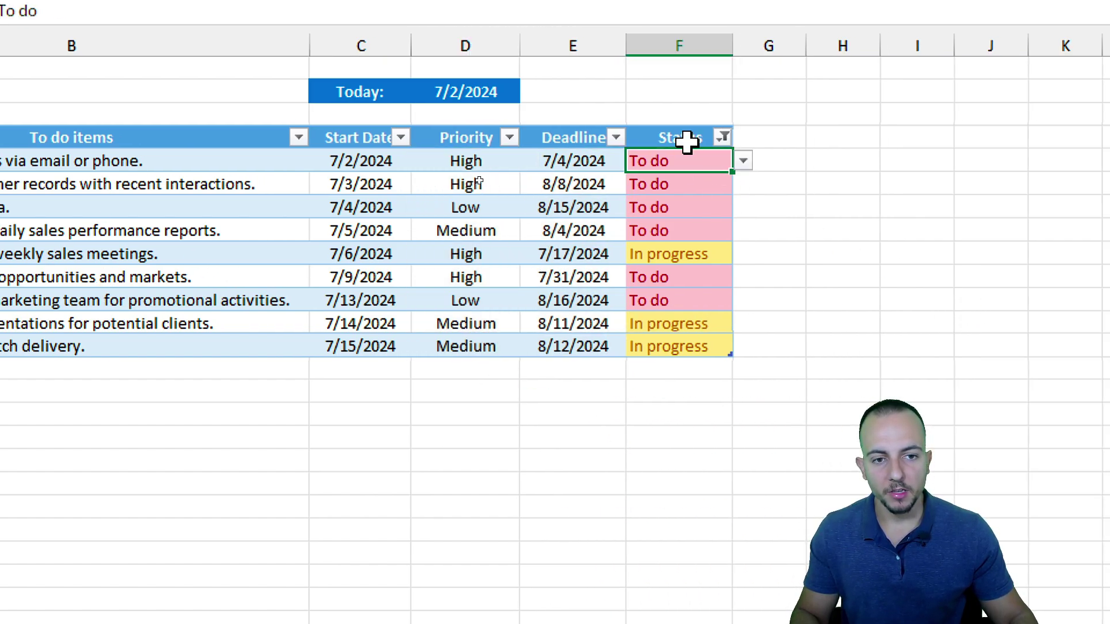
{"action": "left_click", "coordinate": [837, 139]}
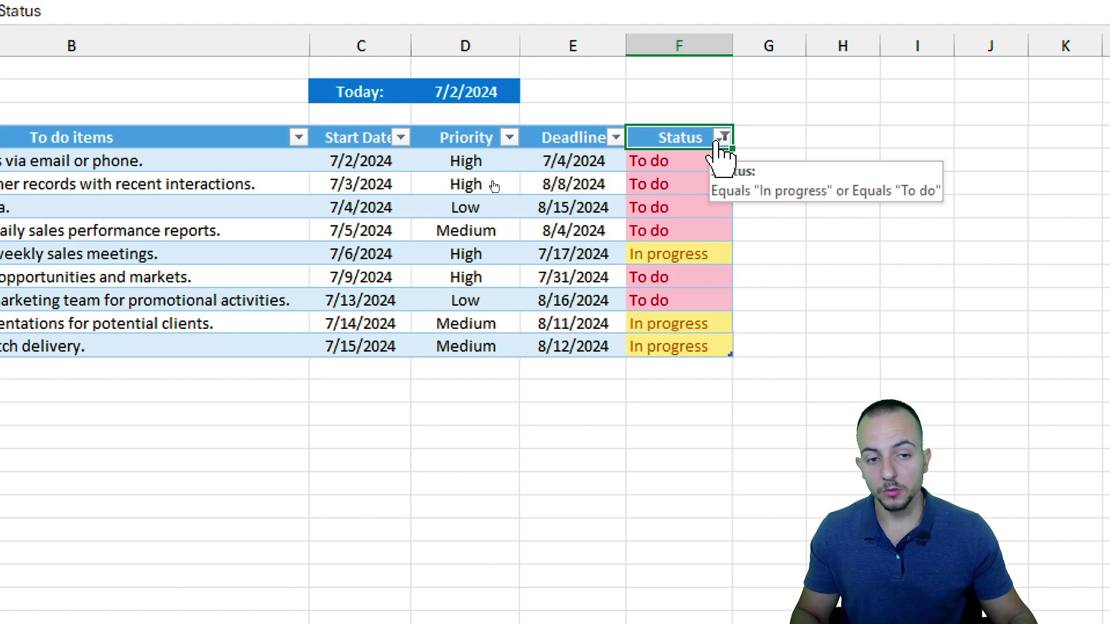
{"action": "left_click", "coordinate": [467, 137]}
{"action": "left_click_drag", "start_coordinate": [469, 161], "coordinate": [481, 327]}
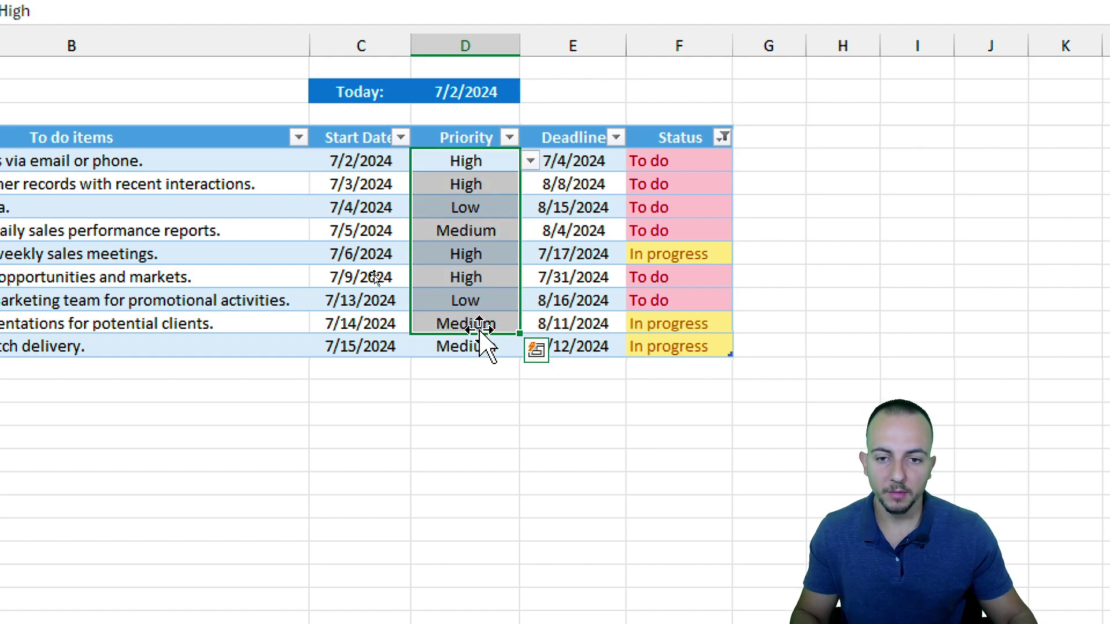
Step: Filter the Priority column to High and review the matching tasks with their statuses and priorities
{"action": "left_click", "coordinate": [471, 136]}
{"action": "left_click", "coordinate": [509, 138]}
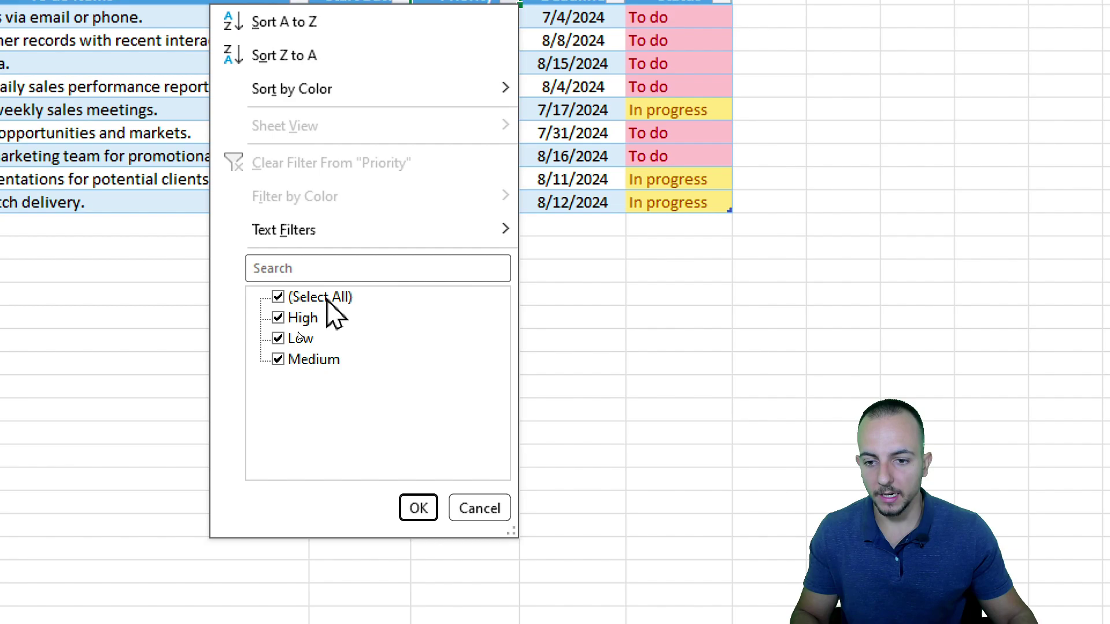
{"action": "left_click", "coordinate": [321, 441]}
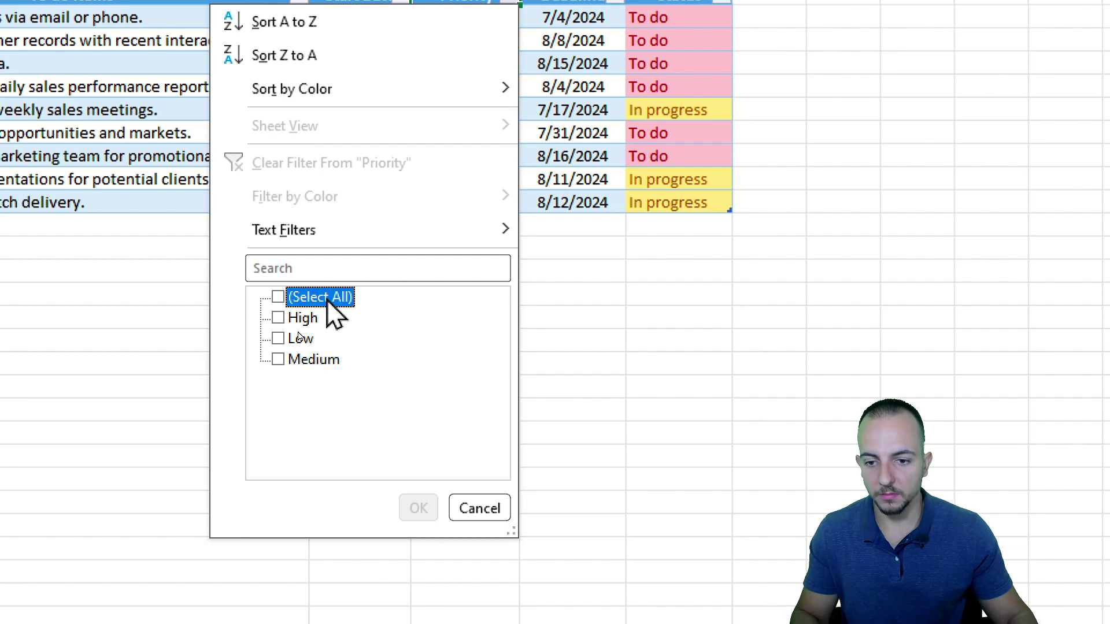
{"action": "left_click", "coordinate": [293, 318]}
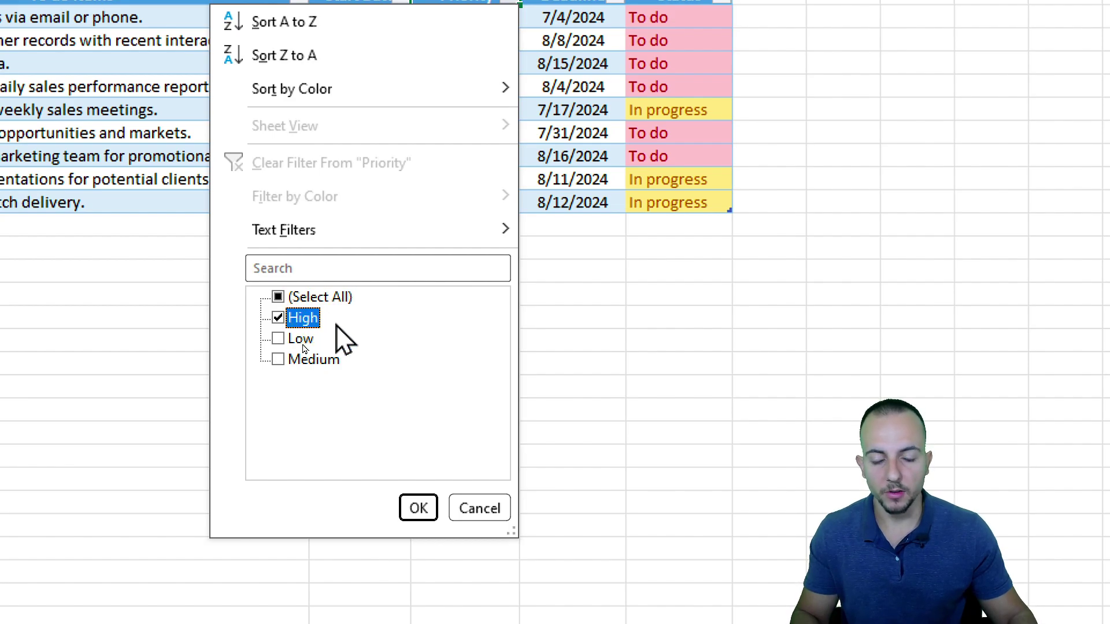
{"action": "left_click", "coordinate": [419, 509]}
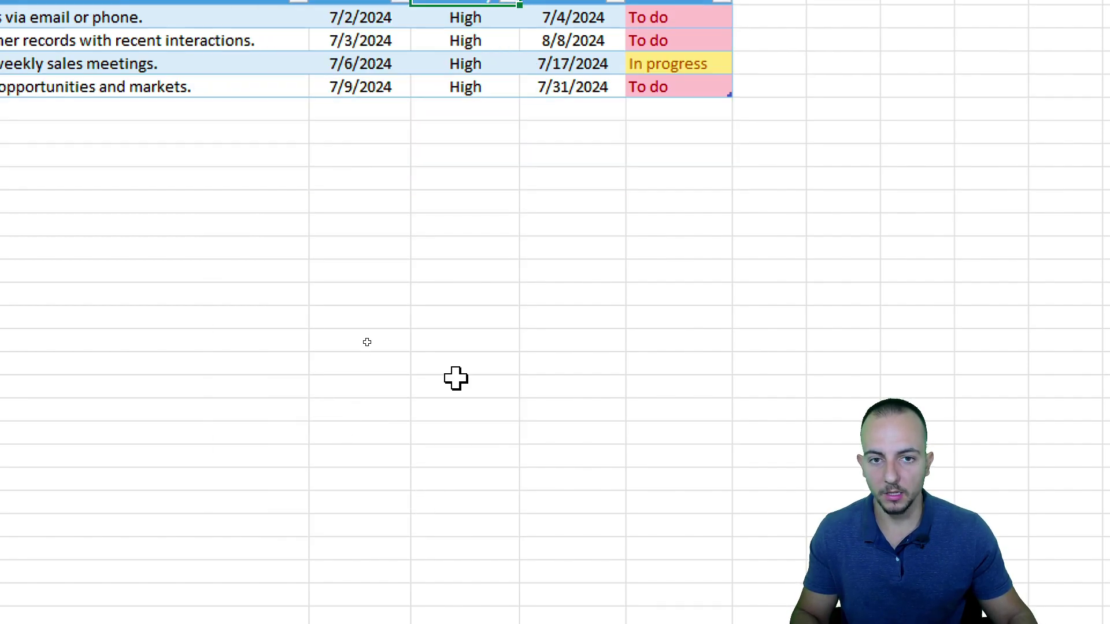
{"action": "left_click_drag", "start_coordinate": [224, 172], "coordinate": [306, 234]}
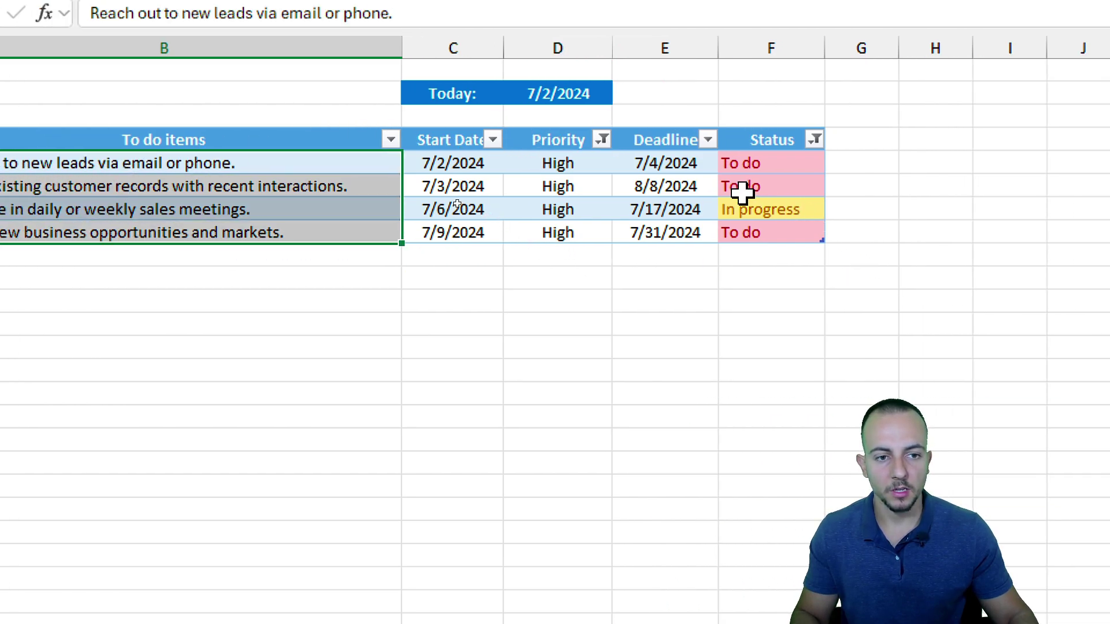
{"action": "left_click", "coordinate": [763, 164]}
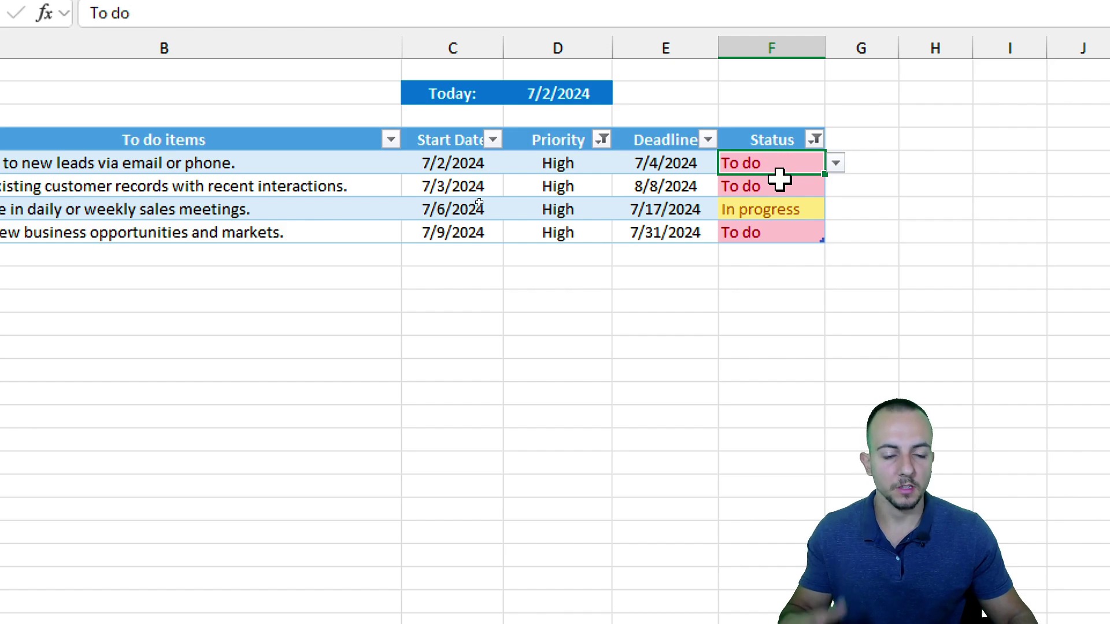
{"action": "left_click", "coordinate": [775, 208]}
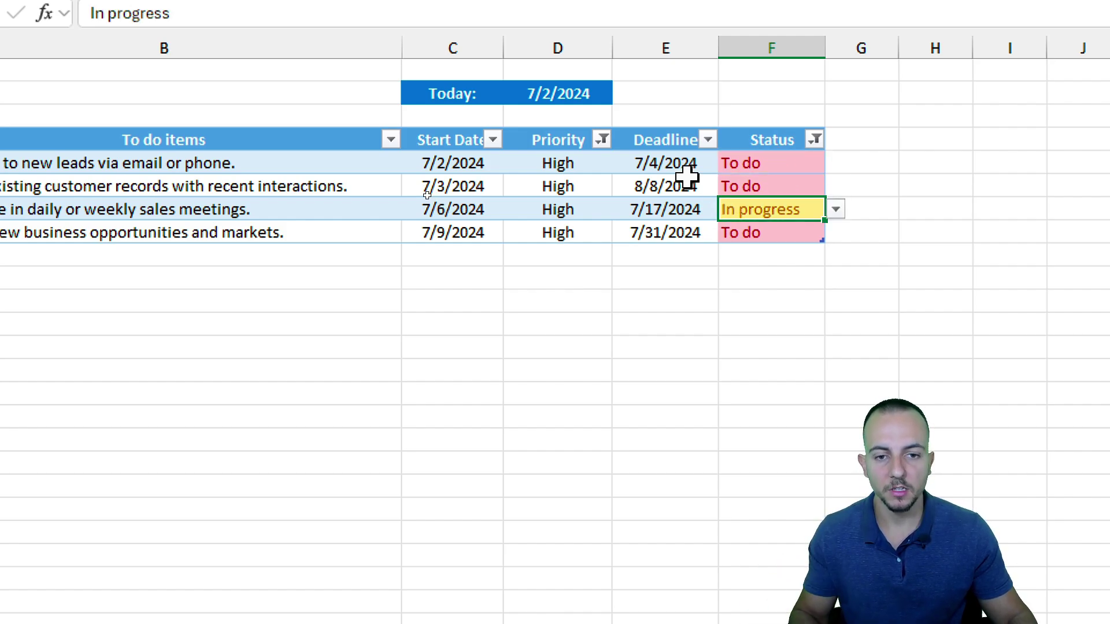
{"action": "left_click", "coordinate": [589, 163]}
{"action": "left_click_drag", "start_coordinate": [590, 163], "coordinate": [583, 234]}
{"action": "left_click", "coordinate": [583, 209]}
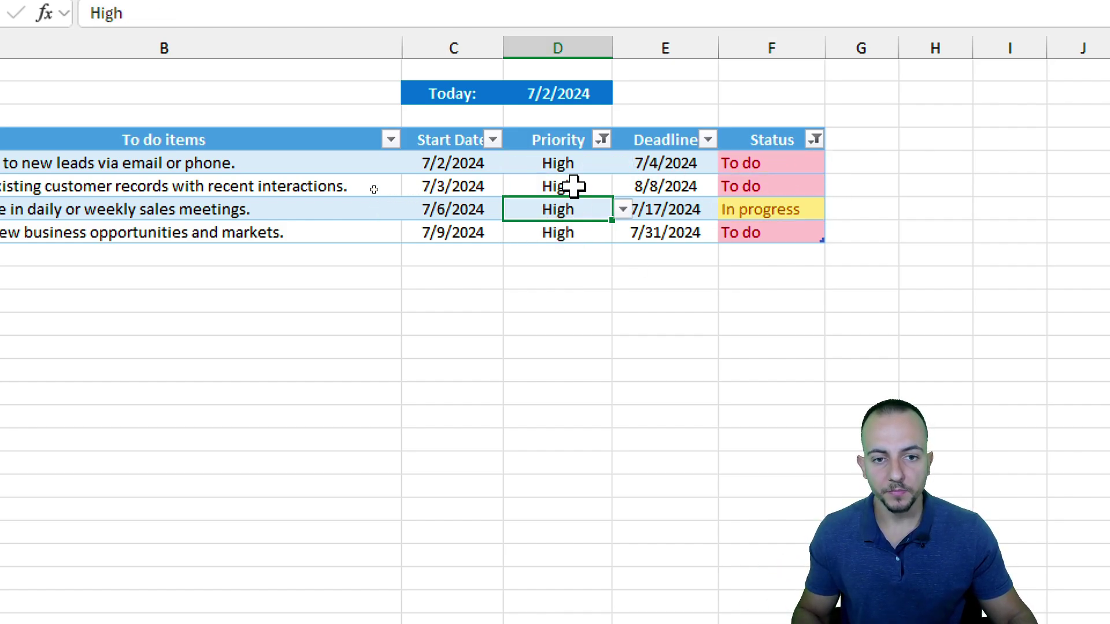
Step: Clear the filters from the Status and Priority columns
{"action": "left_click", "coordinate": [815, 140]}
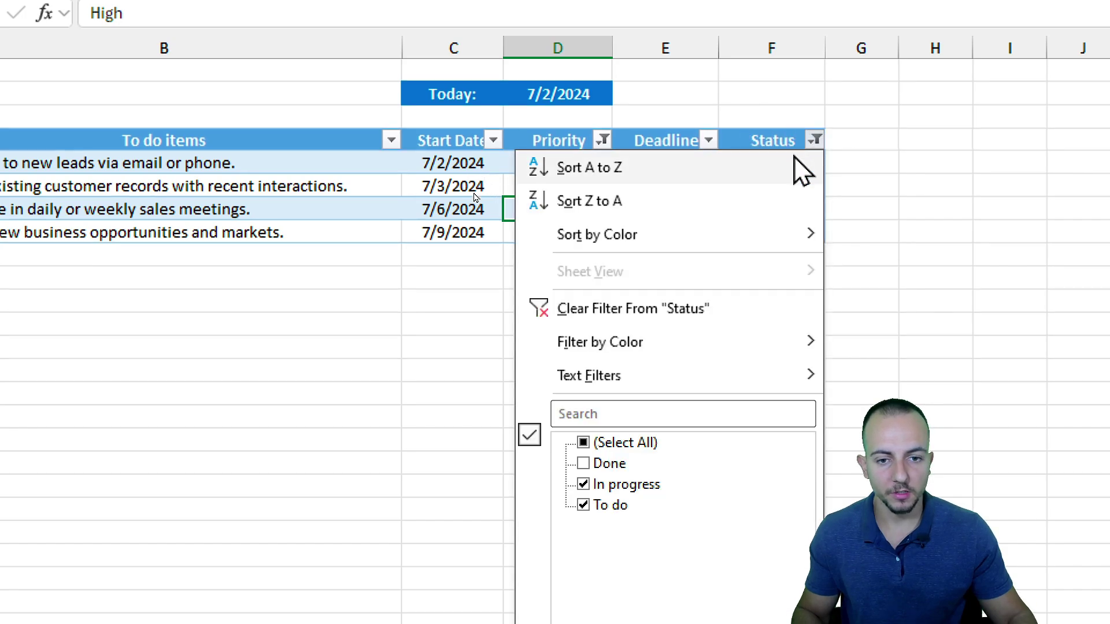
{"action": "left_click", "coordinate": [647, 310]}
{"action": "left_click", "coordinate": [602, 140]}
{"action": "left_click", "coordinate": [523, 312]}
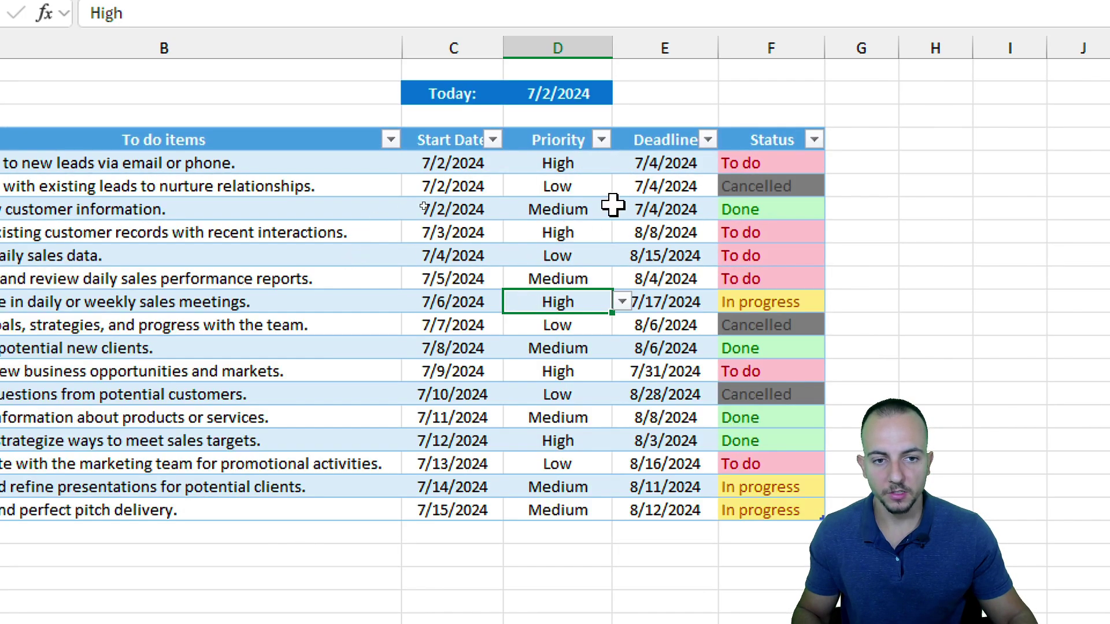
Step: Filter the Deadline column to show only July 2024 dates
{"action": "left_click", "coordinate": [680, 142]}
{"action": "left_click", "coordinate": [709, 142]}
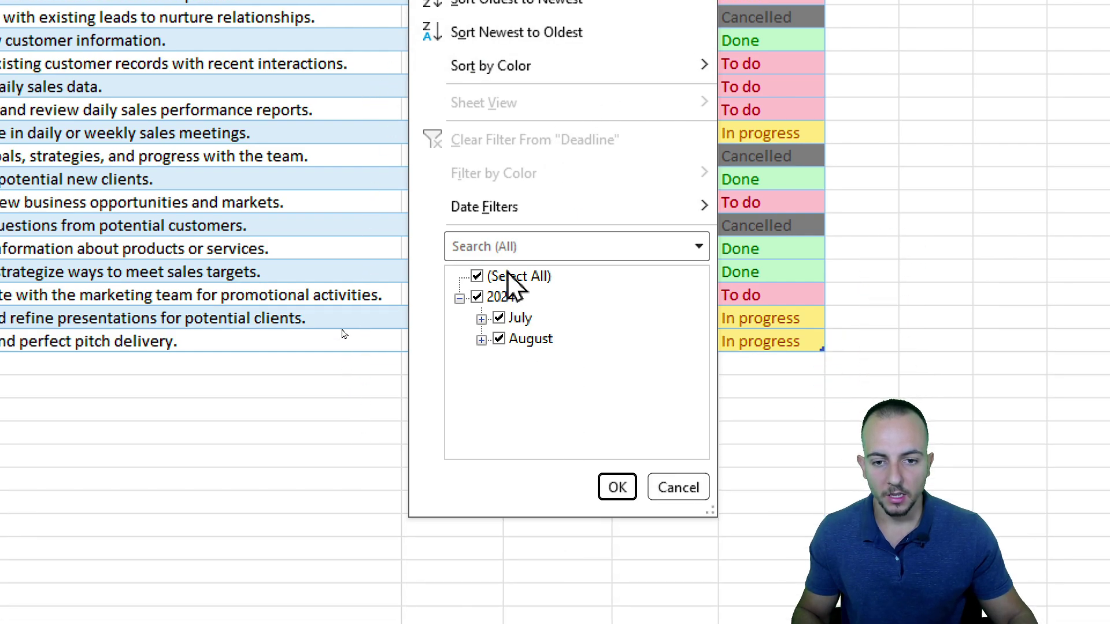
{"action": "left_click", "coordinate": [508, 276]}
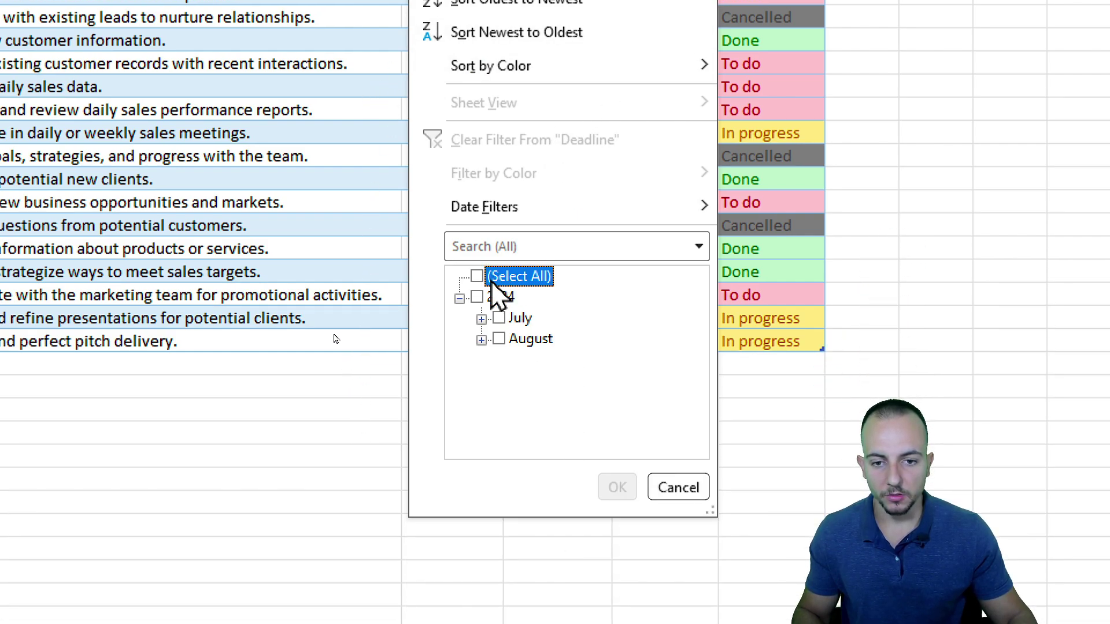
{"action": "left_click", "coordinate": [506, 317]}
{"action": "left_click", "coordinate": [481, 320]}
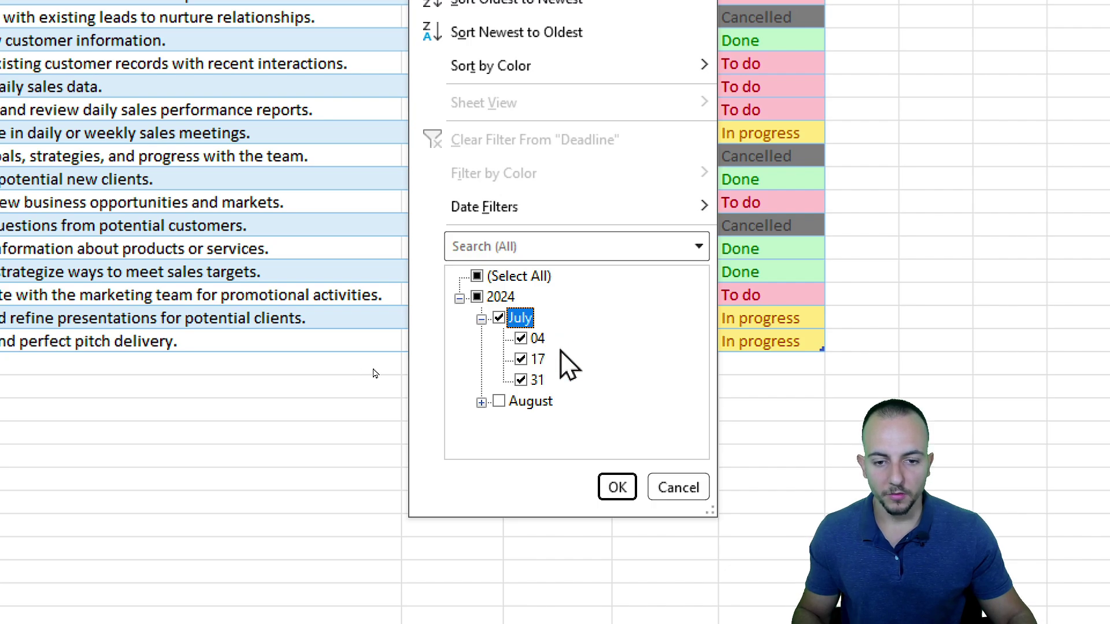
{"action": "left_click", "coordinate": [630, 489]}
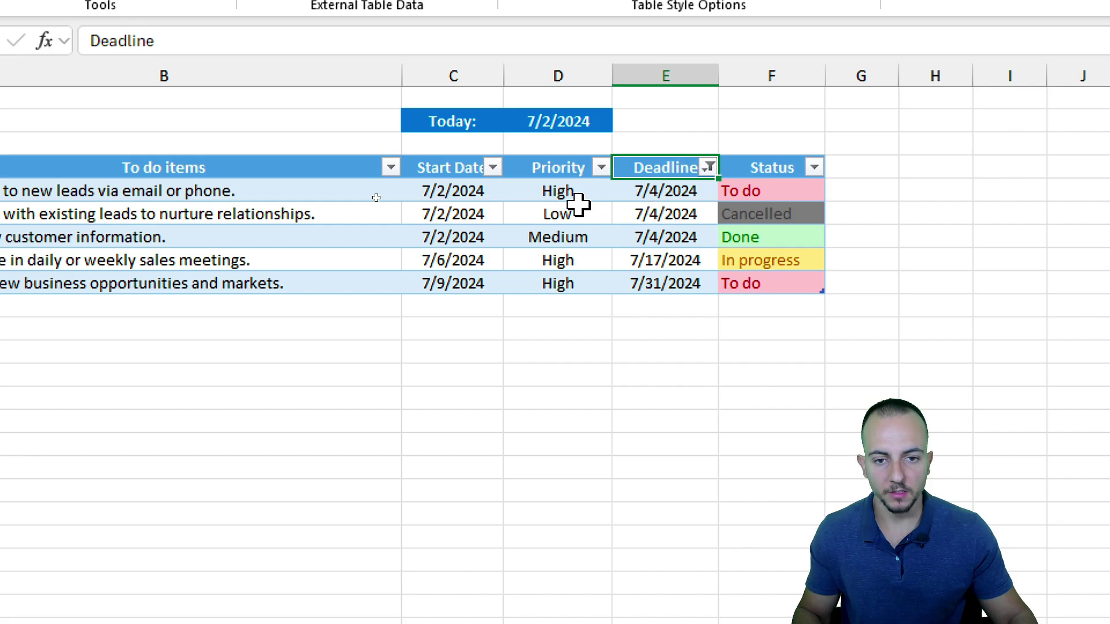
Step: Filter the Priority column to Low, and undo the Priority and Deadline filters
{"action": "left_click", "coordinate": [583, 167]}
{"action": "left_click", "coordinate": [601, 169]}
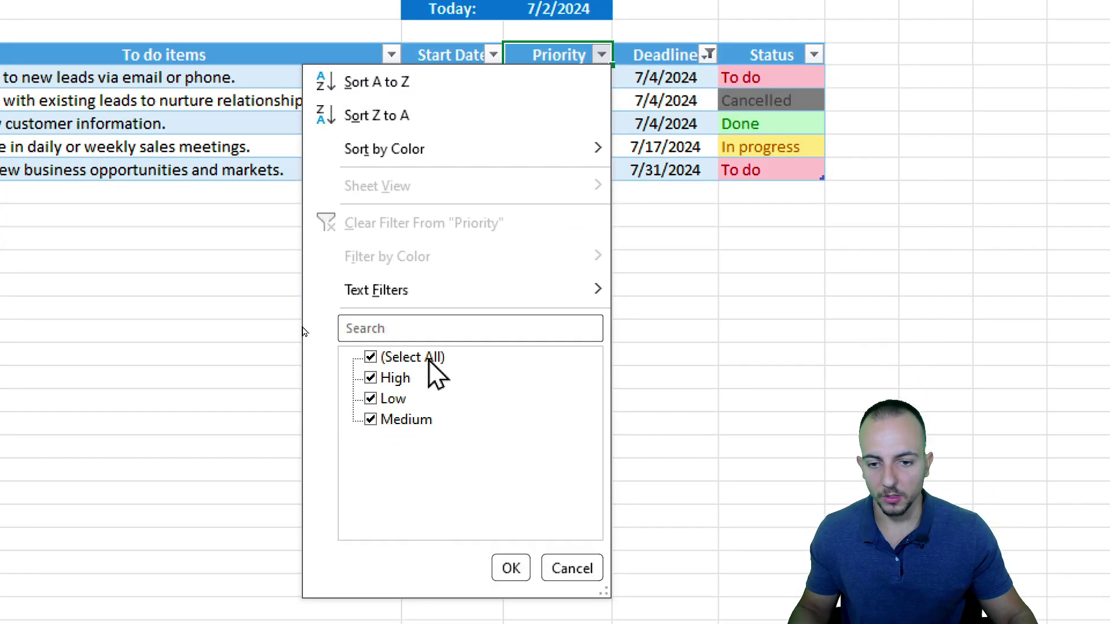
{"action": "left_click", "coordinate": [418, 470]}
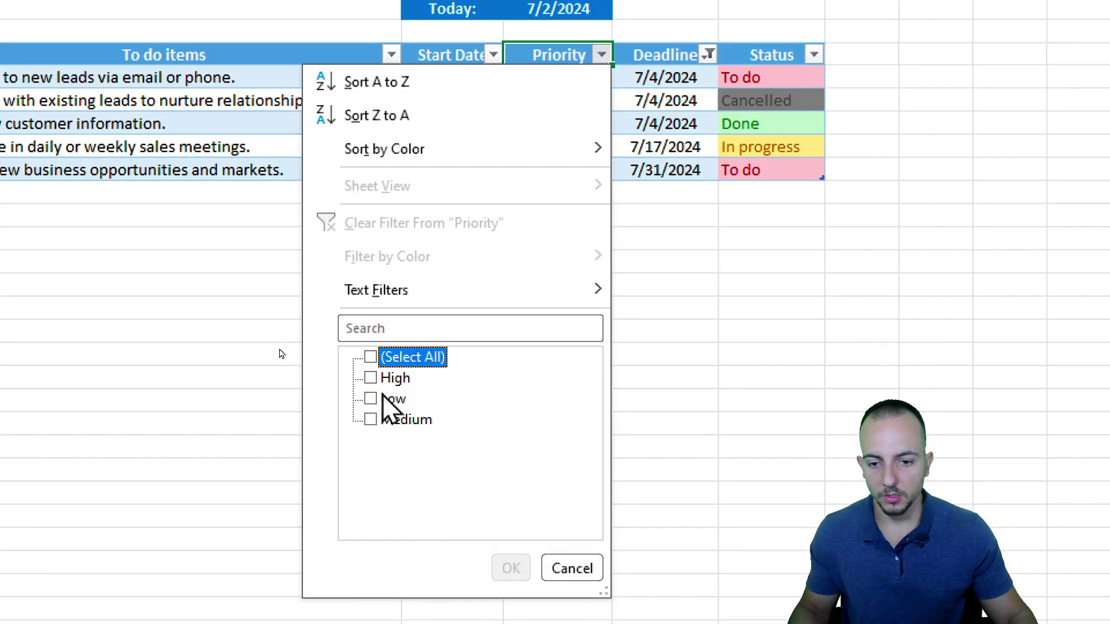
{"action": "left_click", "coordinate": [393, 512]}
{"action": "left_click", "coordinate": [512, 569]}
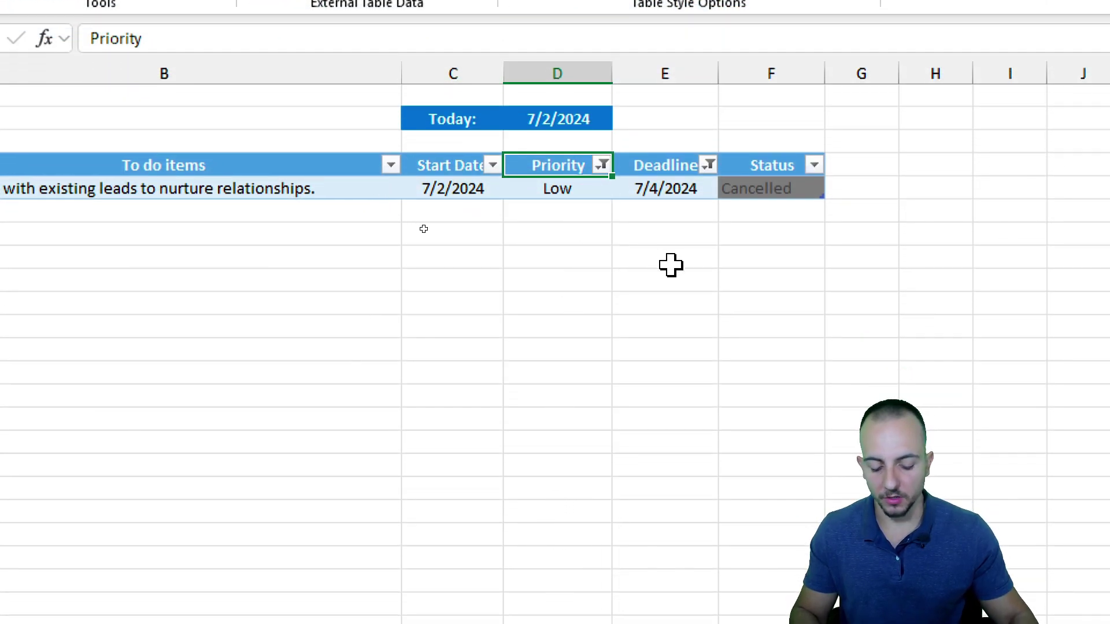
{"action": "key", "text": "ctrl+z"}
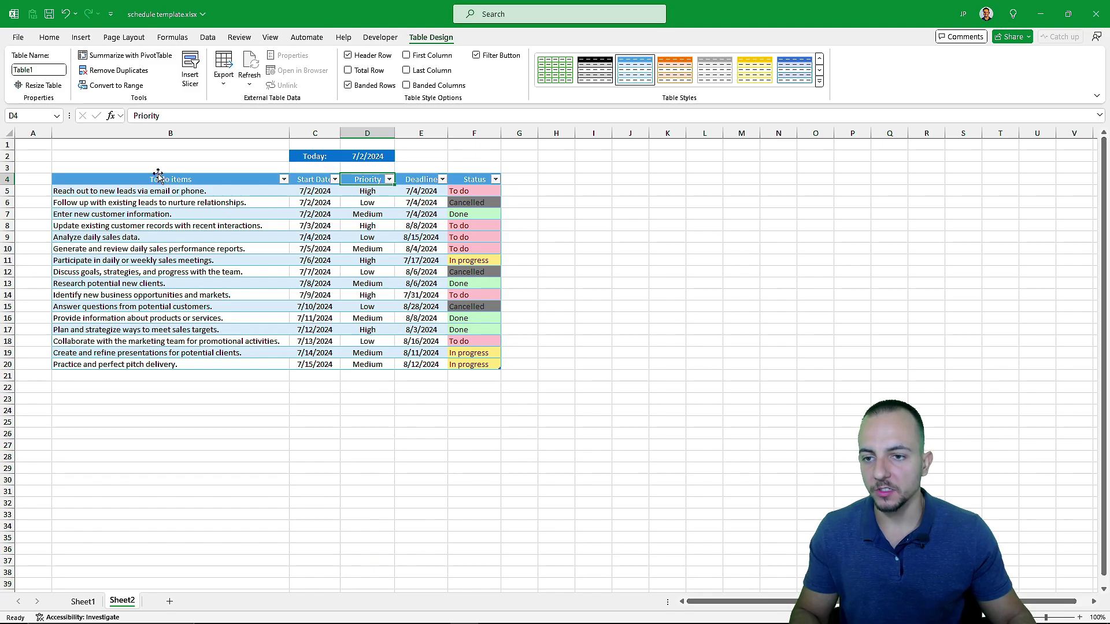
{"action": "left_click", "coordinate": [170, 180]}
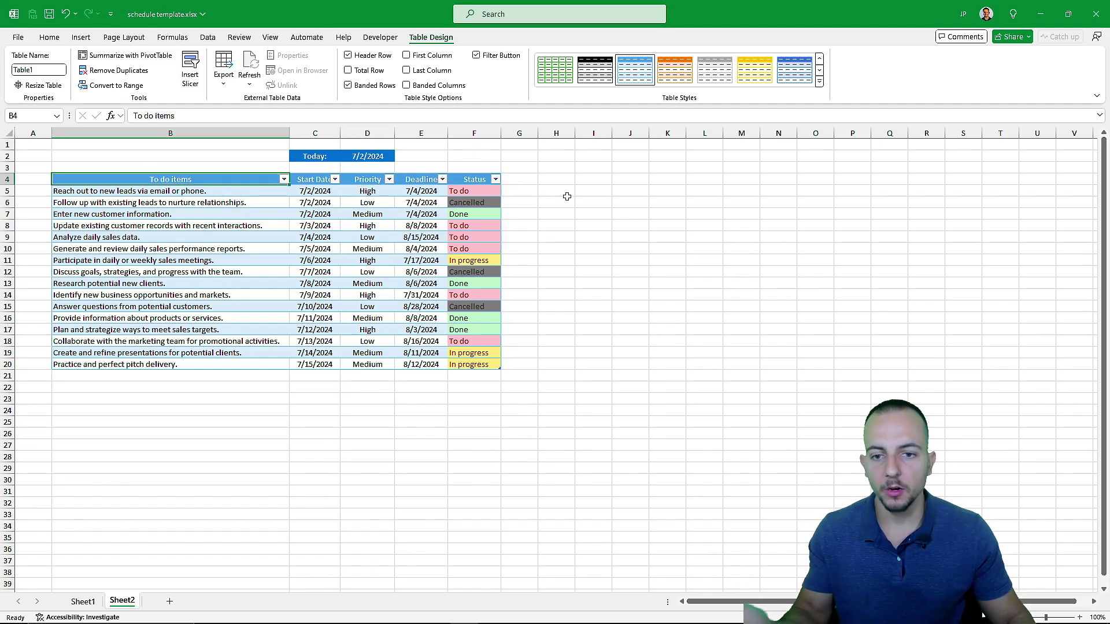